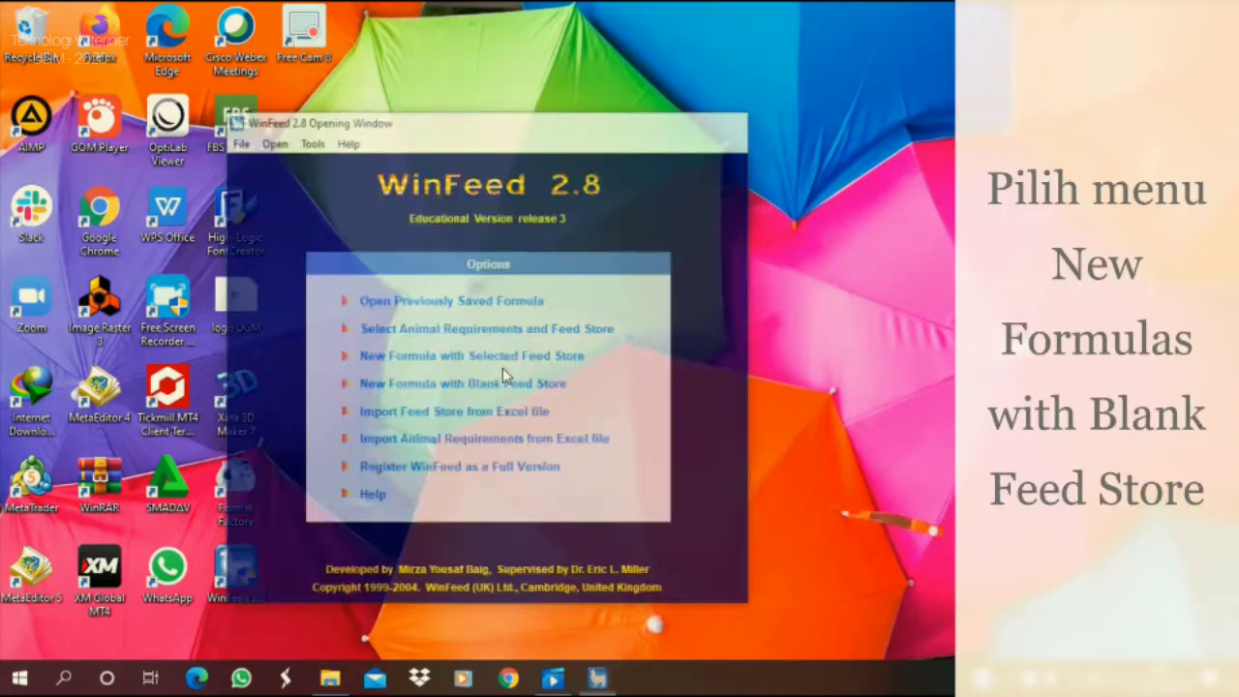
Create a new formula with a blank feed store and open its feed store.
click(503, 369)
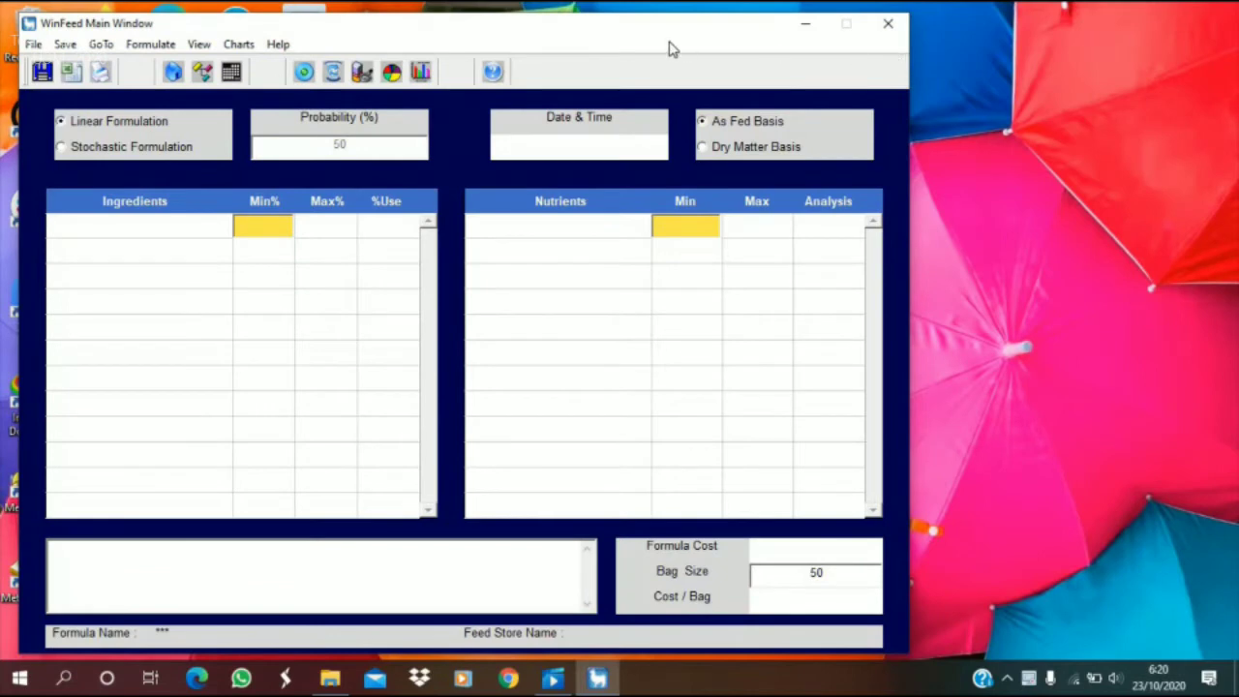
drag(572, 25, 679, 34)
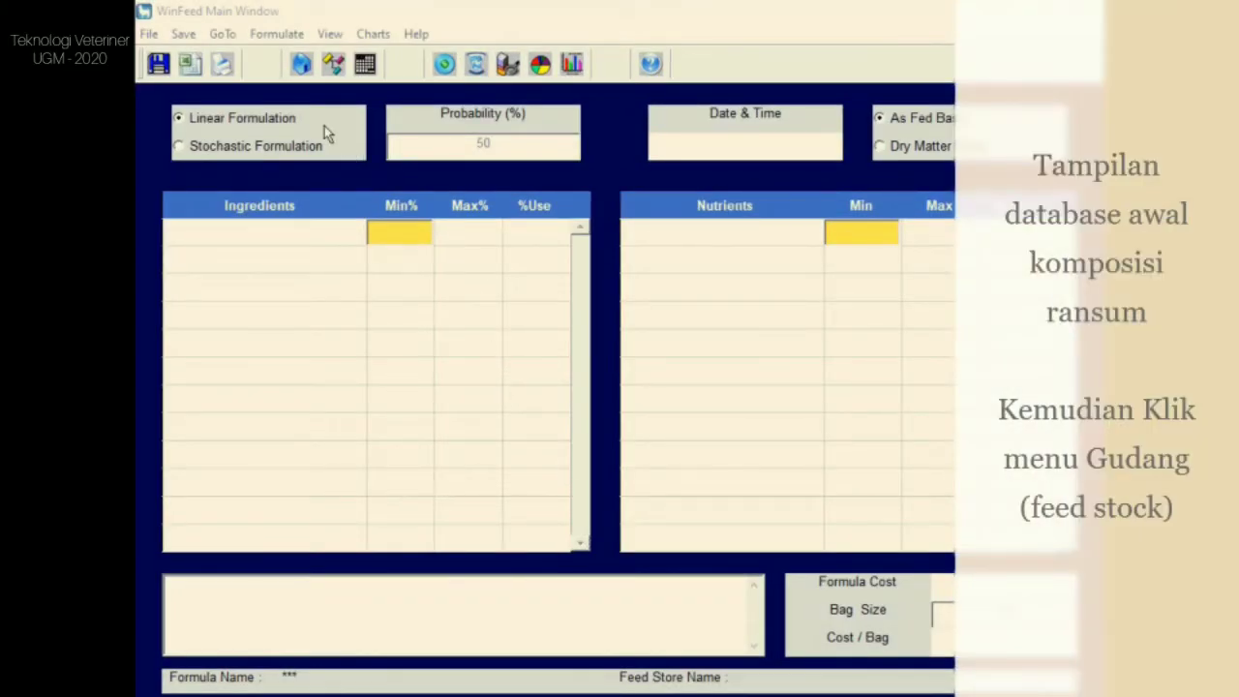
click(301, 65)
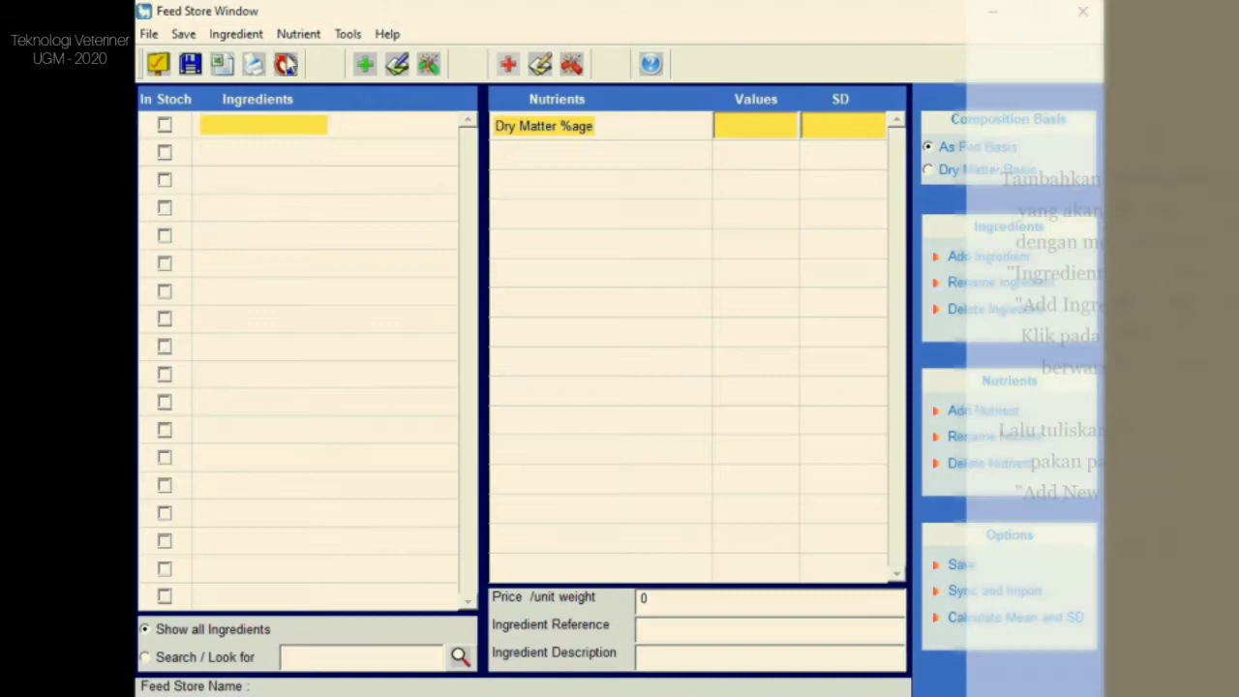
Add a new ingredient named "Bungkil kedelai" to the feed store.
click(235, 34)
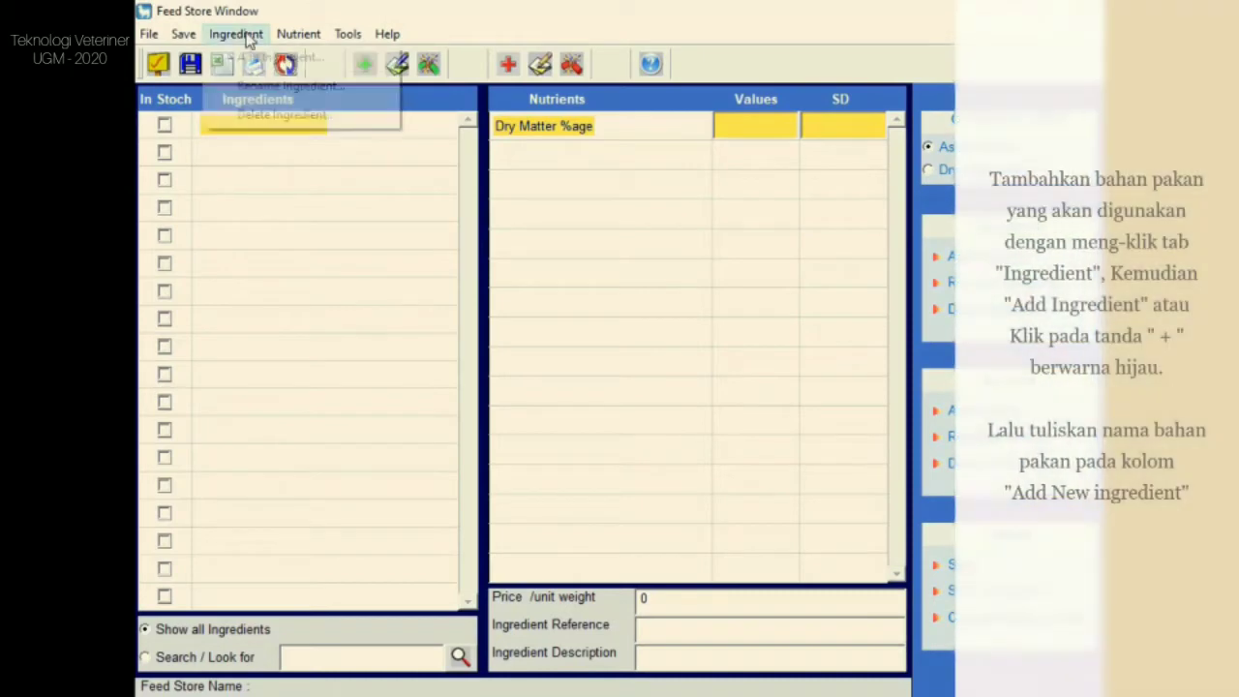
click(254, 58)
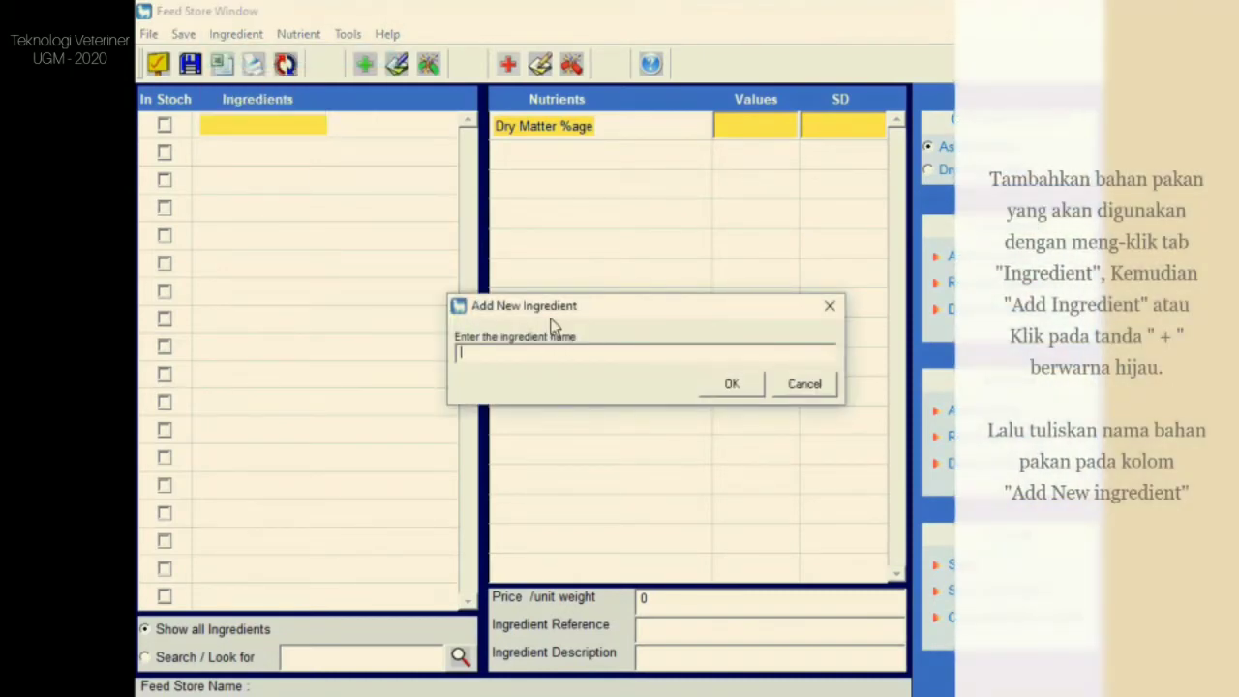
text(Bungk)
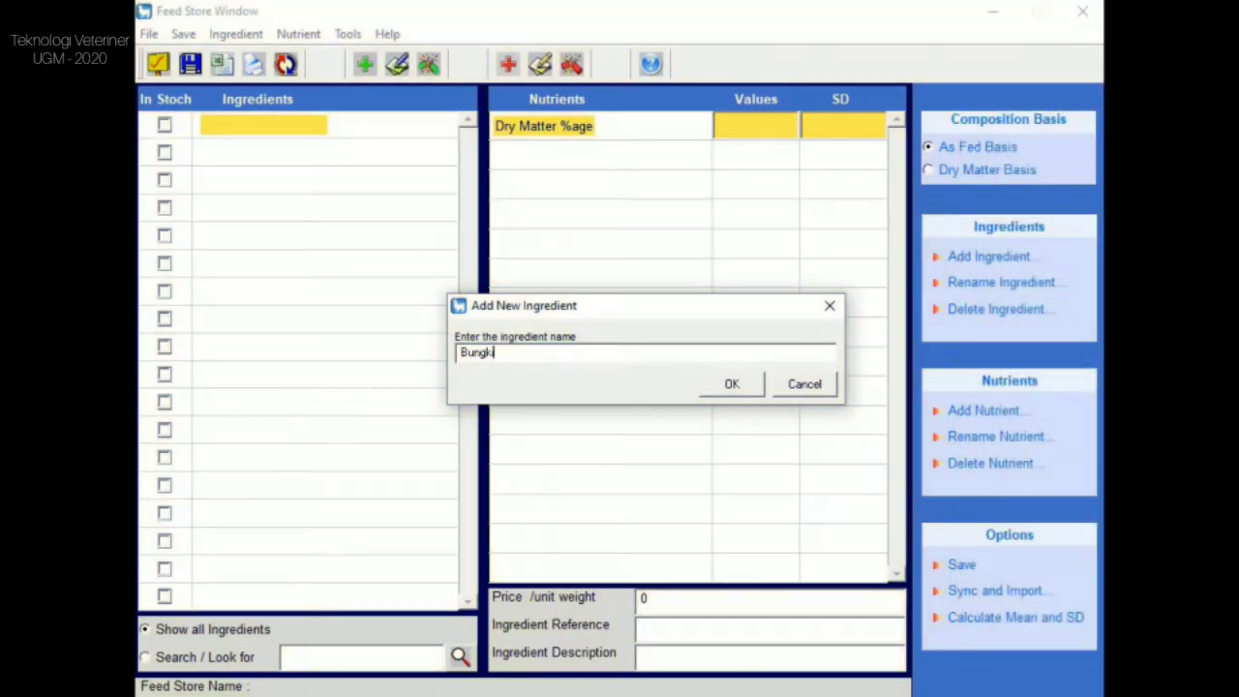
text(il kedelai)
click(761, 386)
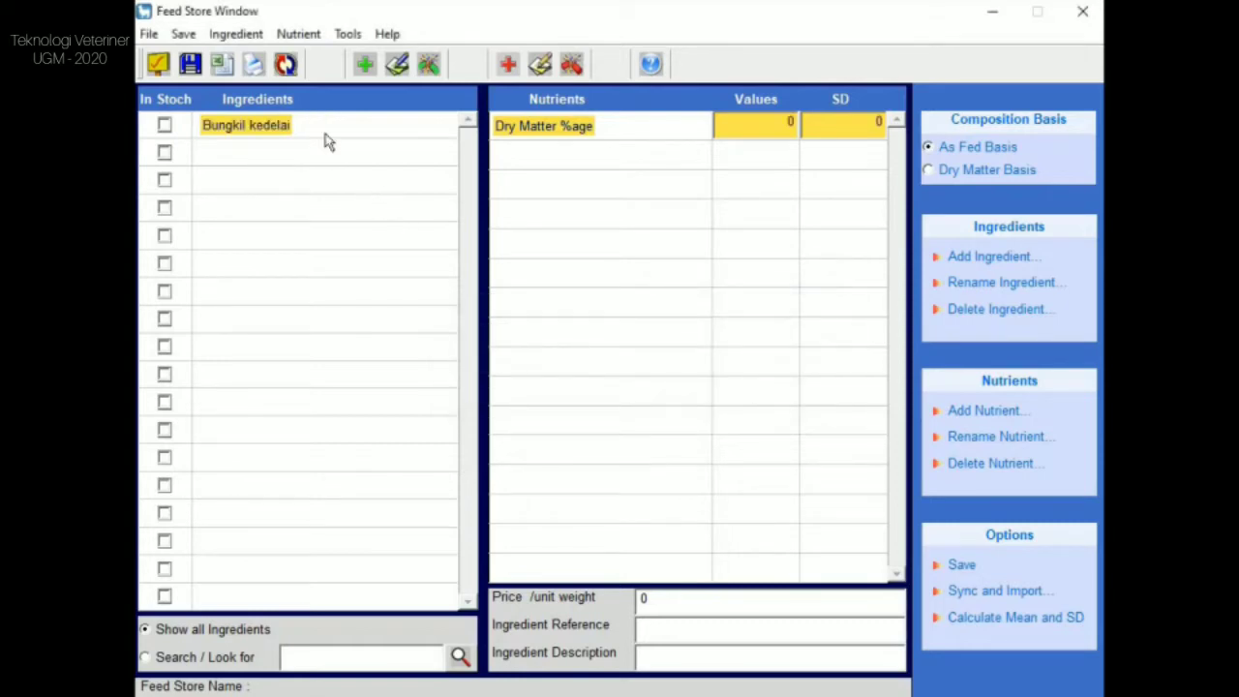
Add the ingredients "Bungkil kelapa sawit" and "Dedak halus", each inserted above the existing entries.
click(365, 65)
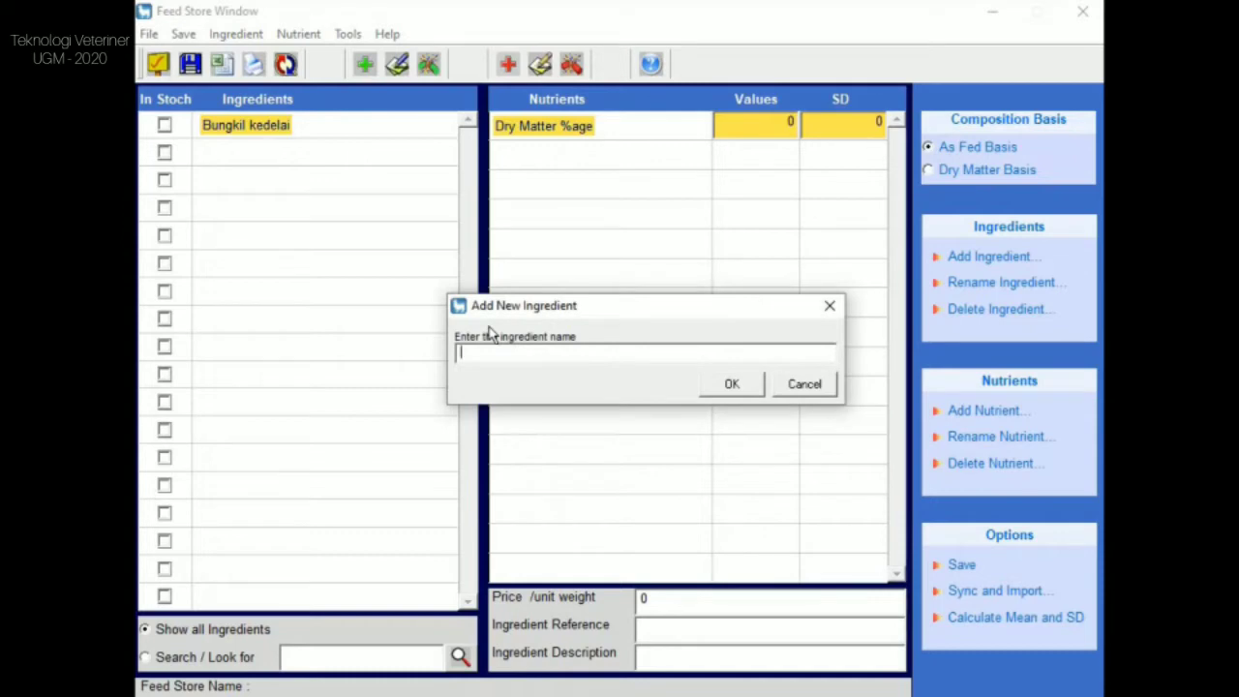
text(Bungkil kelapa)
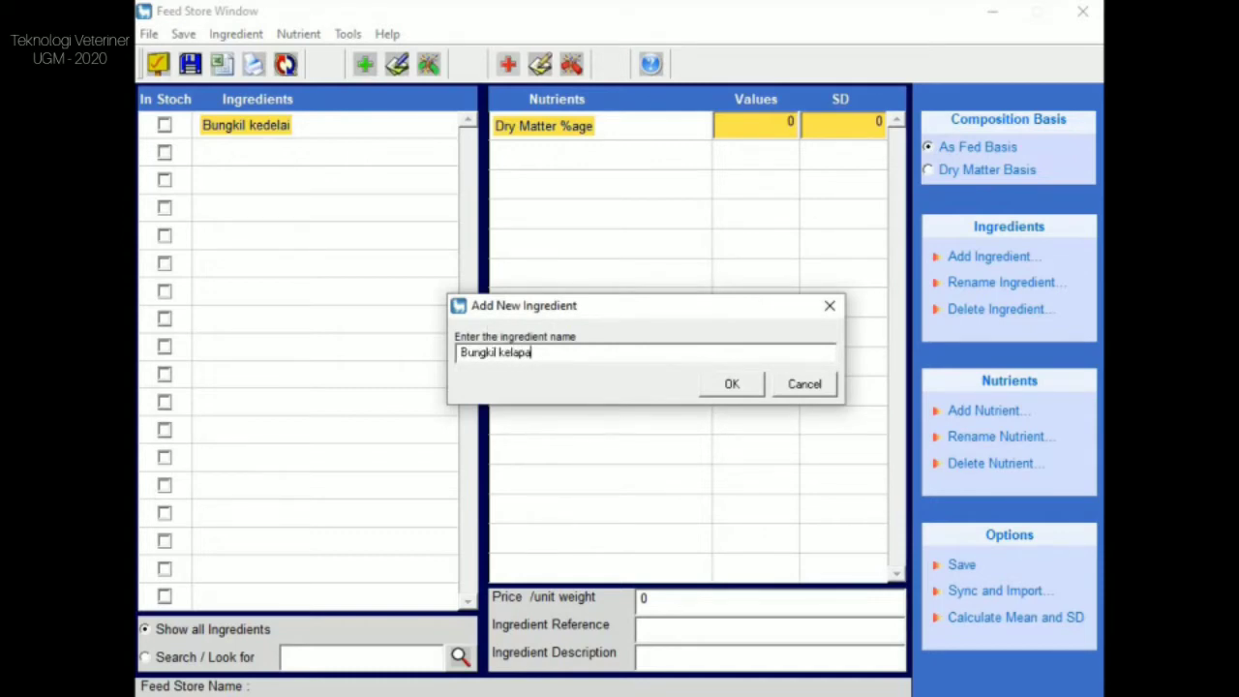
text( sawit)
click(719, 390)
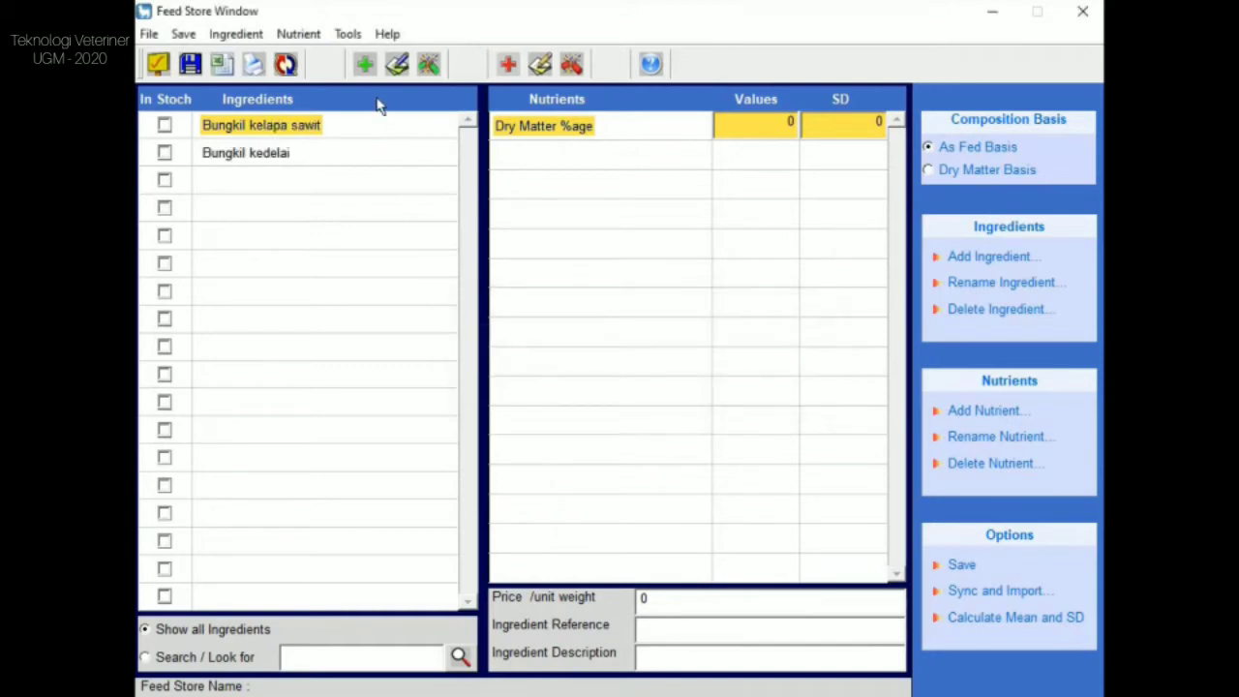
click(364, 65)
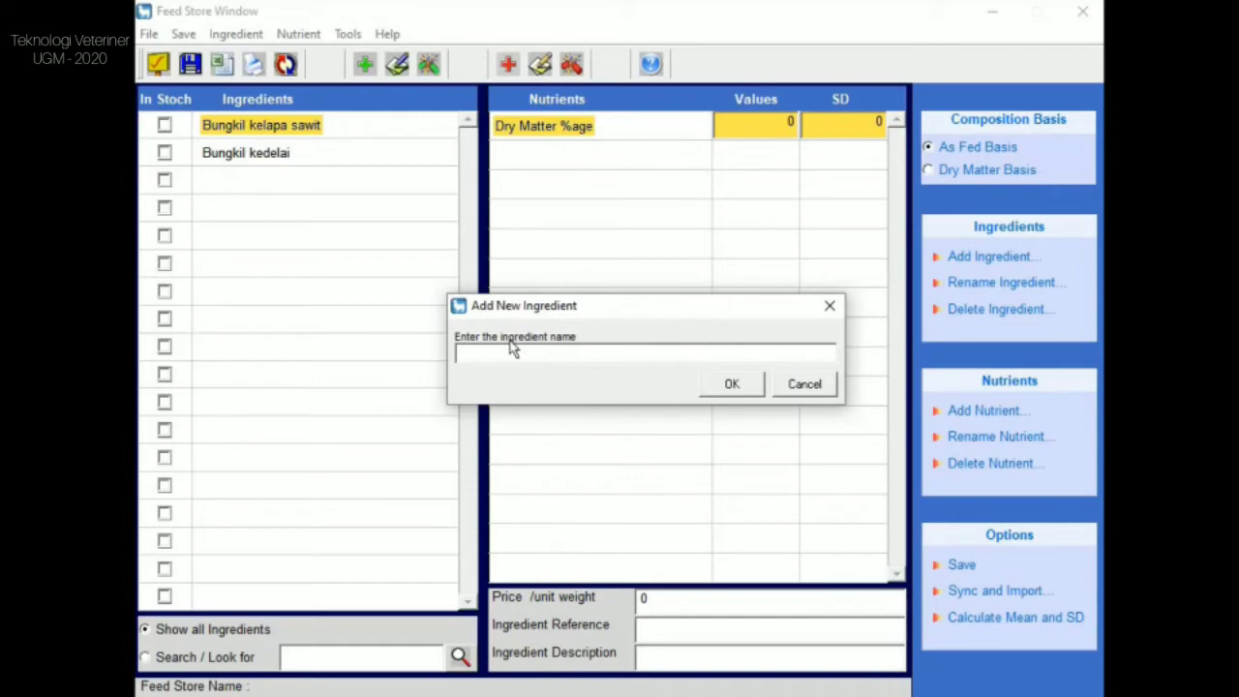
text(Dedak halus)
click(749, 383)
Append the ingredients "CGF" and "Tepung ikan" in the empty rows below Bungkil kedelai.
click(302, 215)
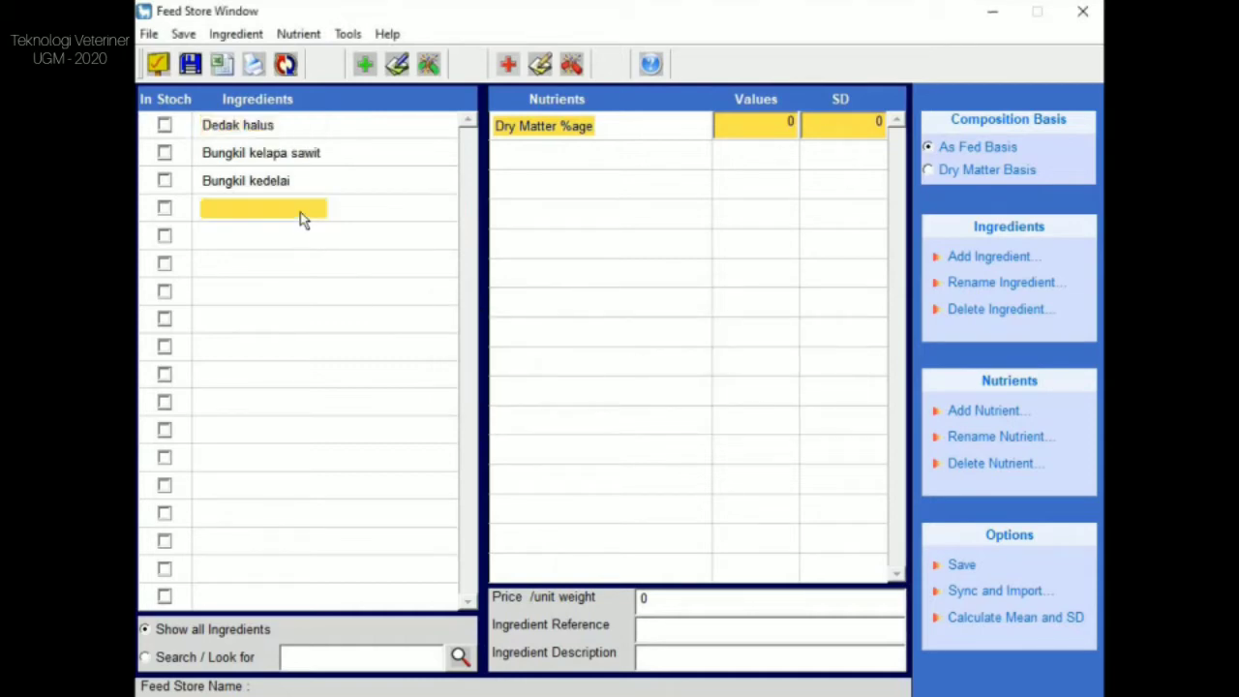
click(363, 64)
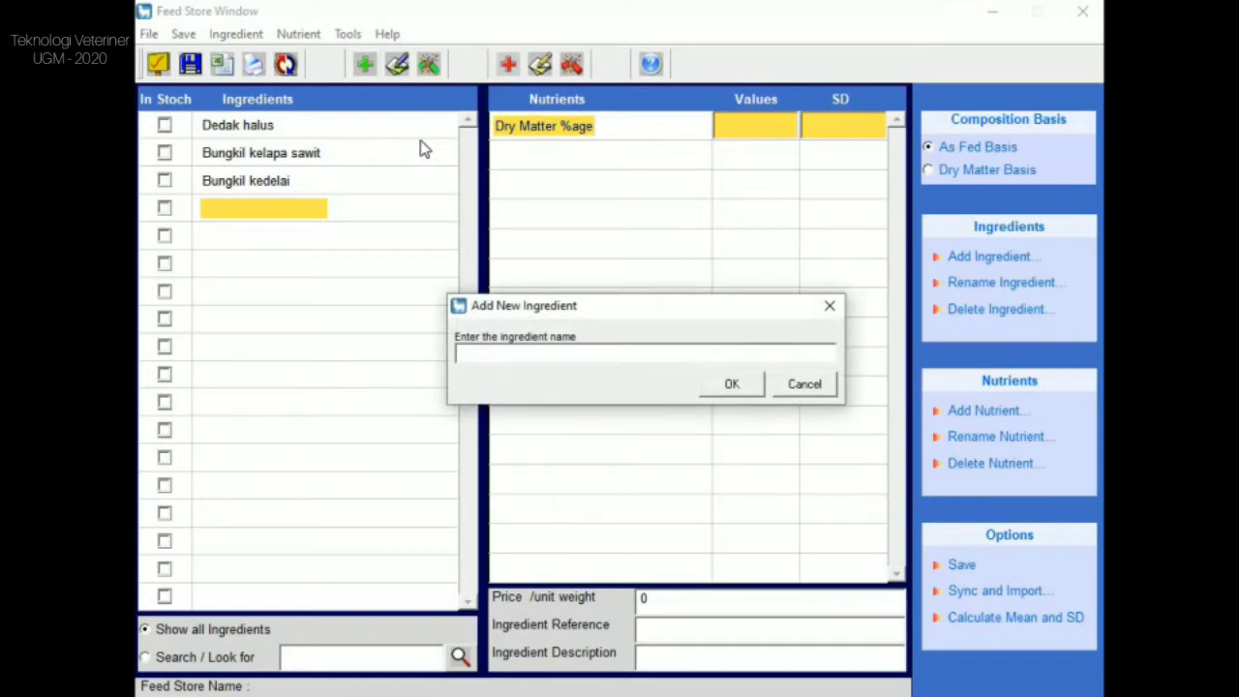
click(502, 352)
text(CGF)
click(731, 384)
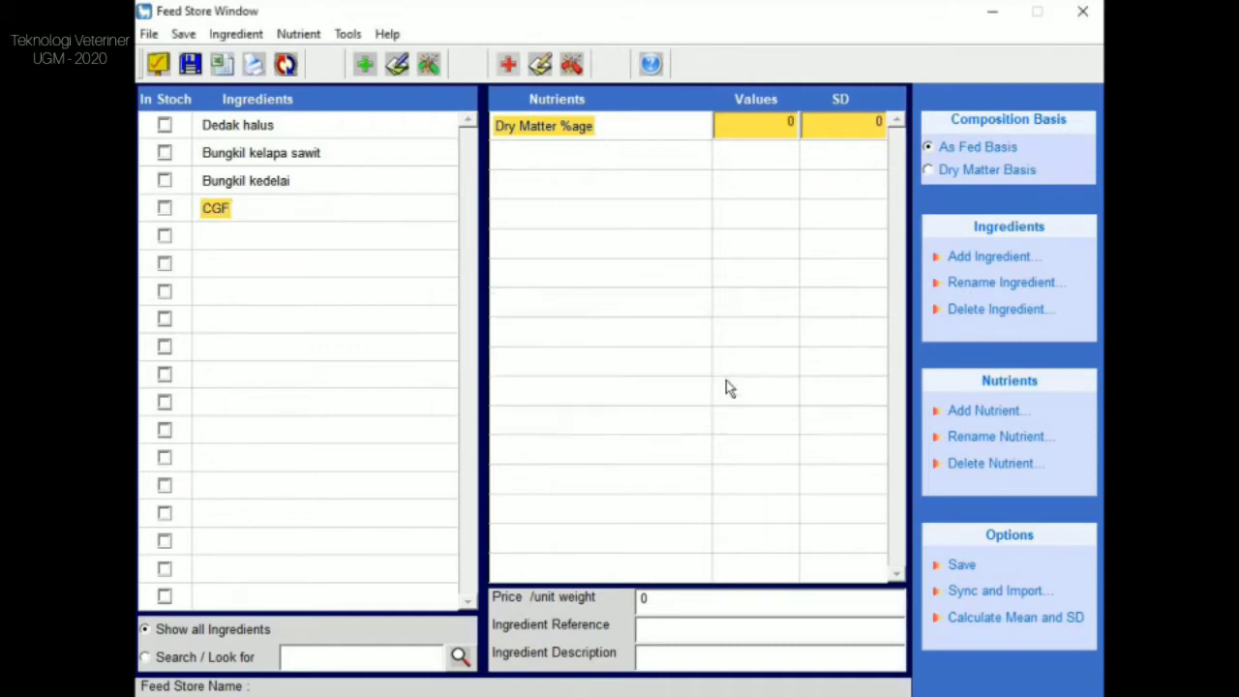
click(342, 247)
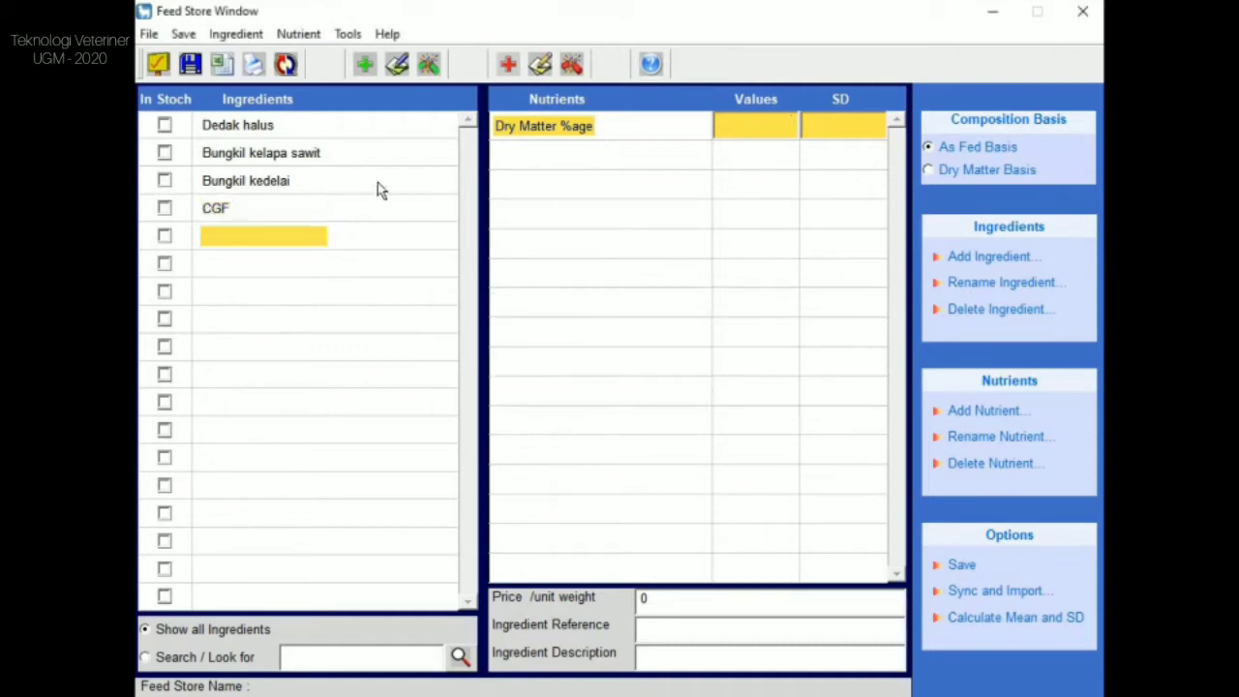
click(366, 64)
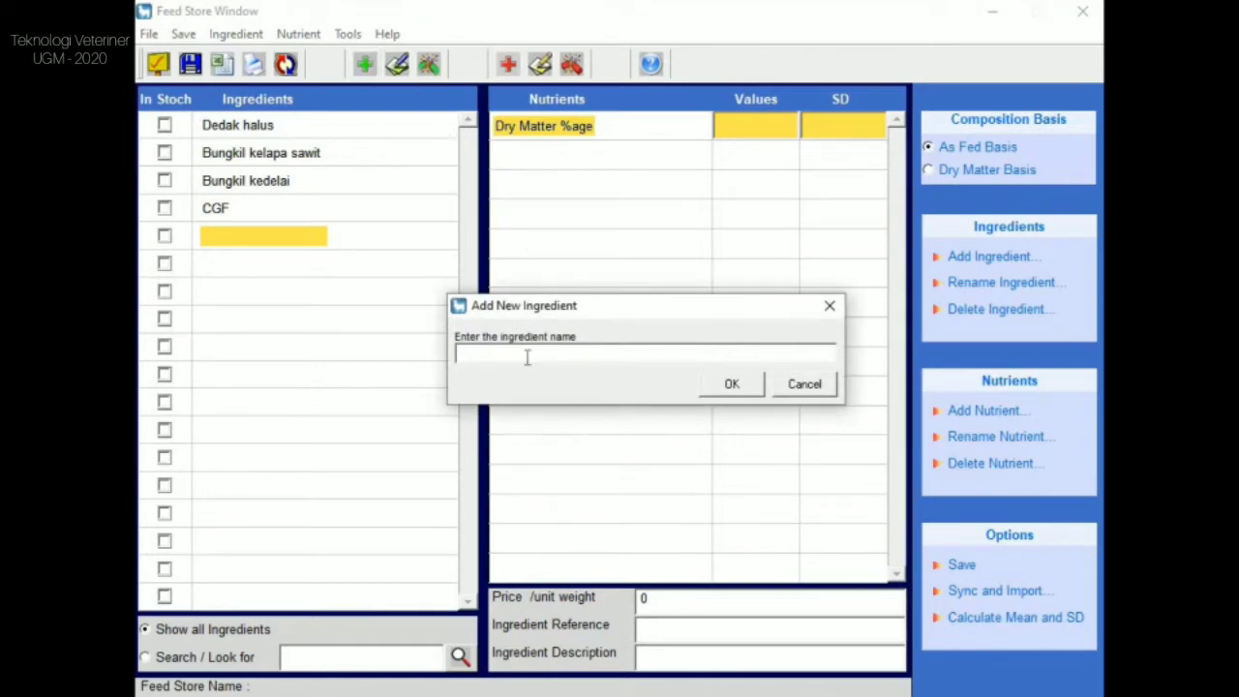
text(Tepung ikan)
click(731, 384)
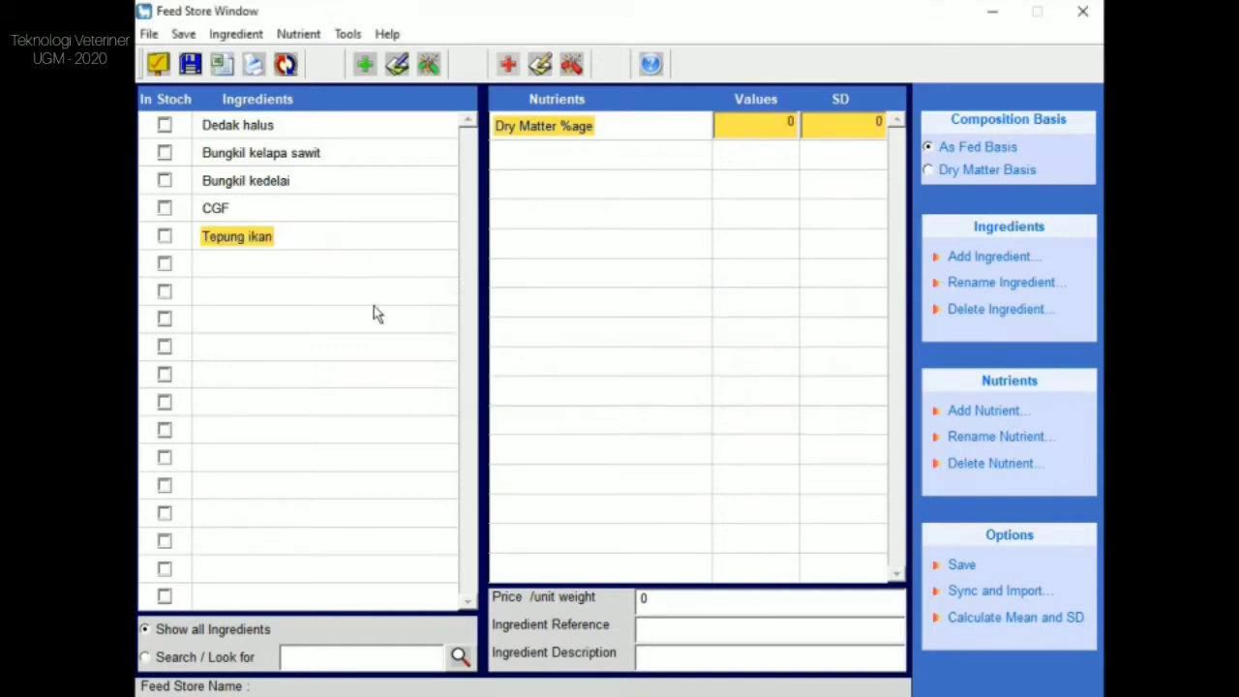
Append the ingredients "Onggok" and "Pollard" in the empty rows below Tepung ikan.
click(279, 268)
click(364, 64)
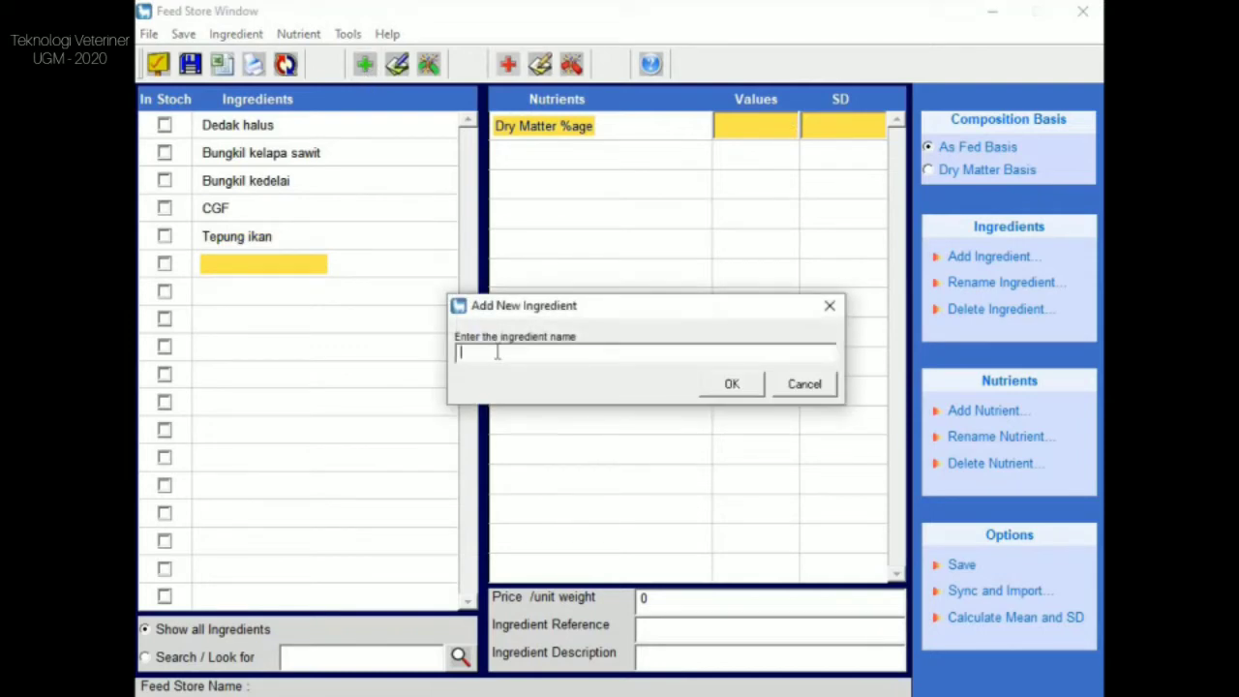
text(Onggok)
click(717, 385)
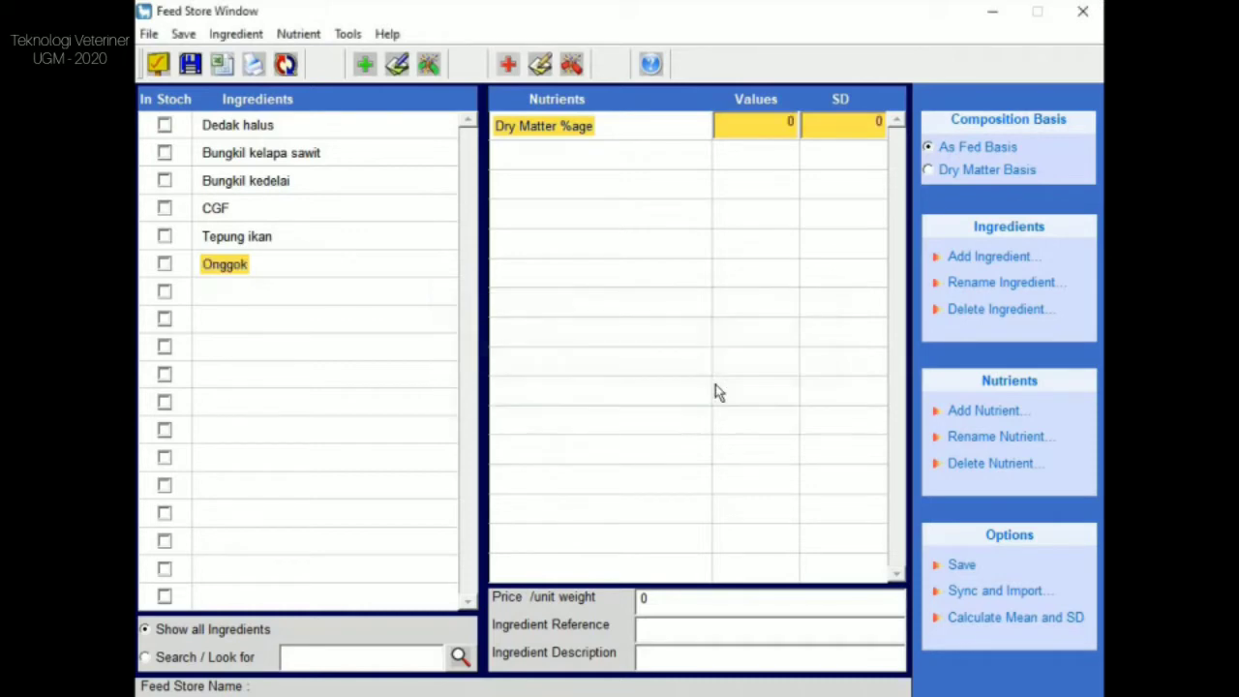
click(297, 291)
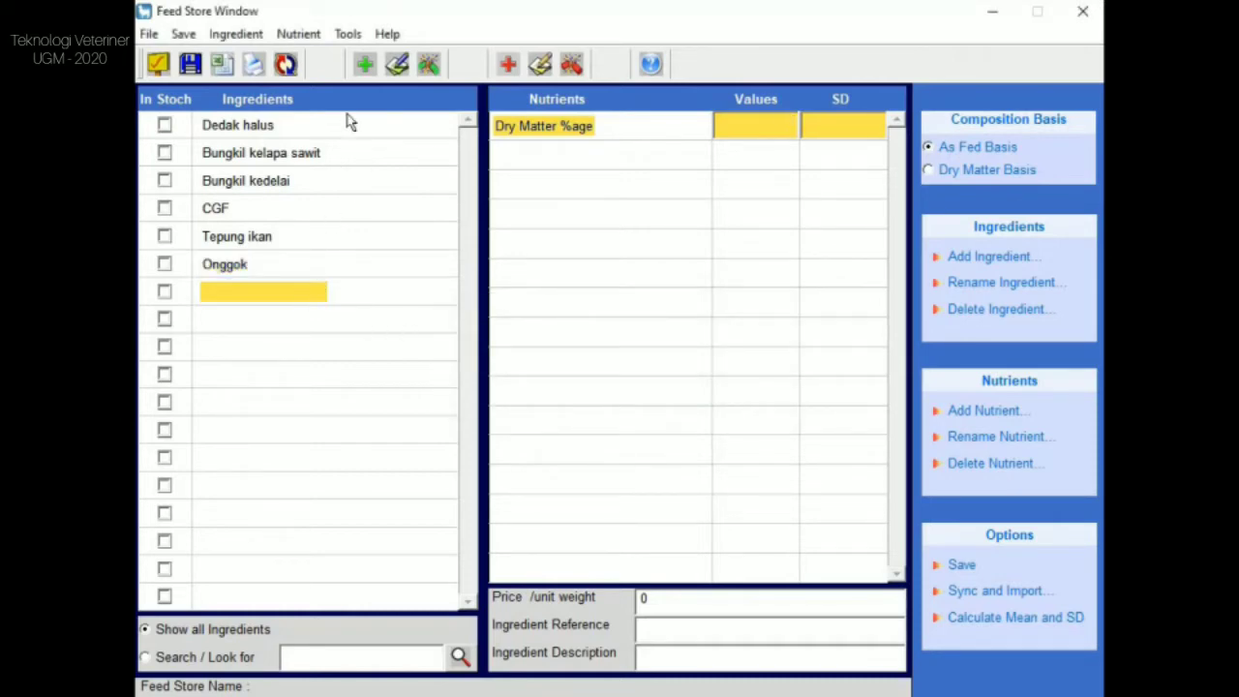
click(365, 66)
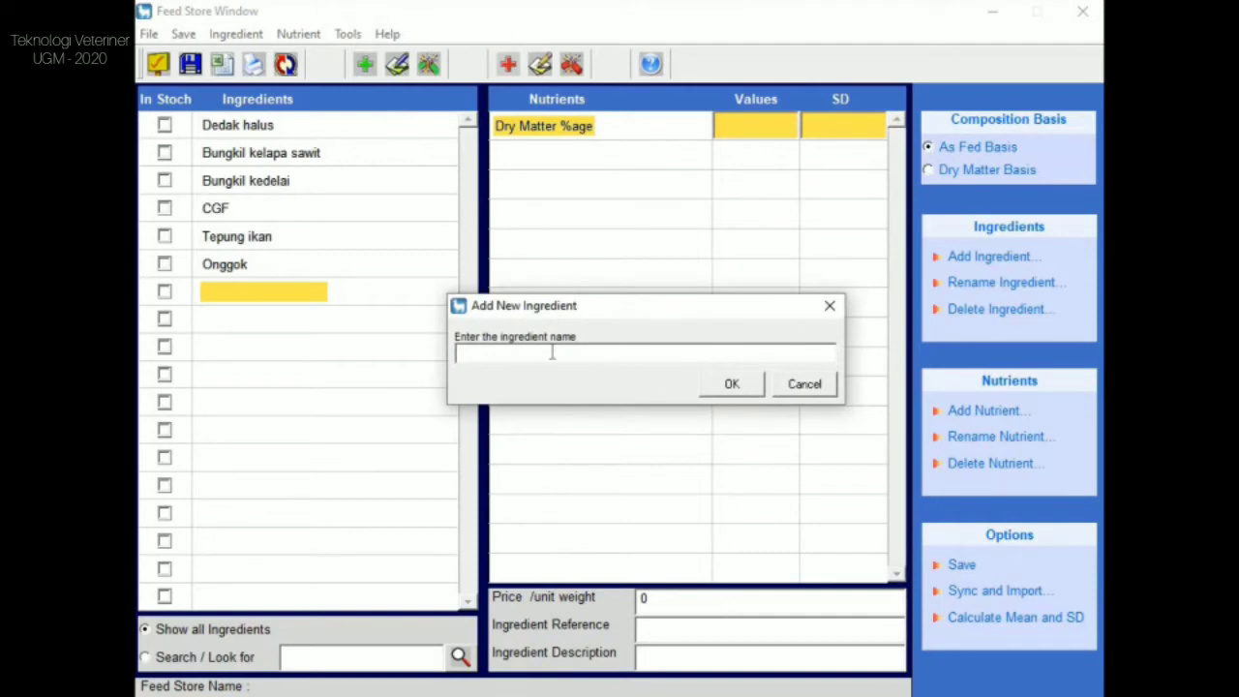
text(Pollard)
click(745, 388)
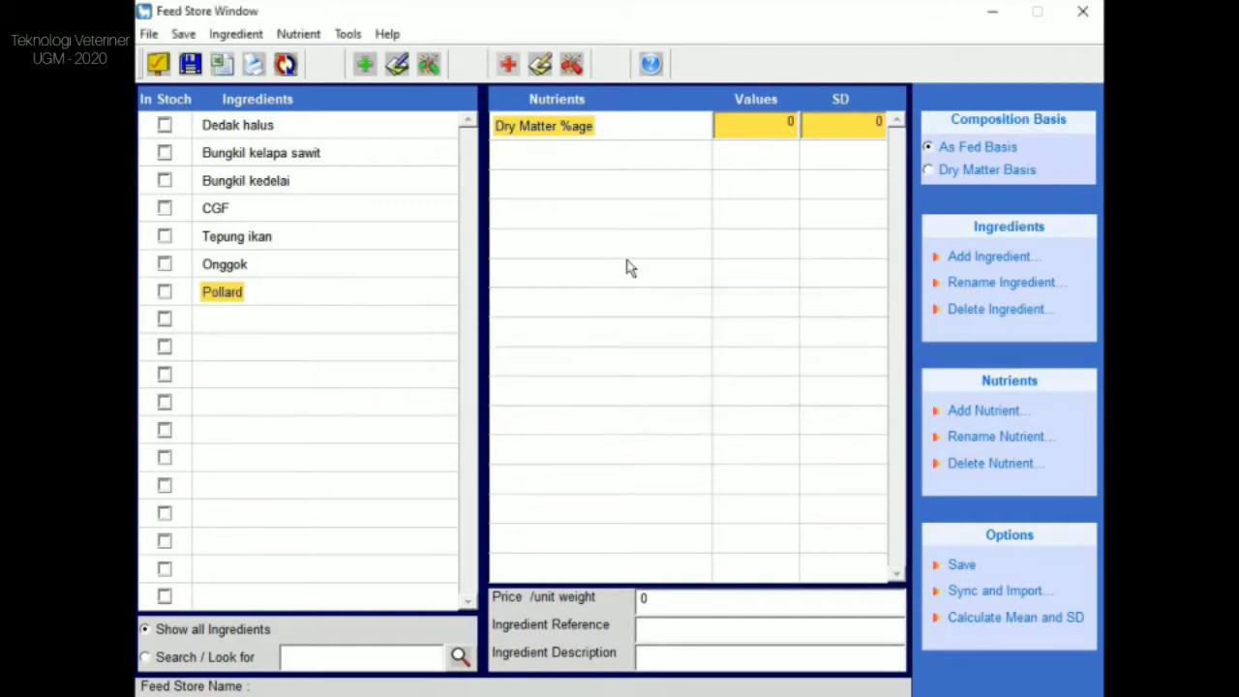
Insert the ingredient "Kulit kopi" above Pollard and append "Molases" at the end of the ingredient list.
click(363, 64)
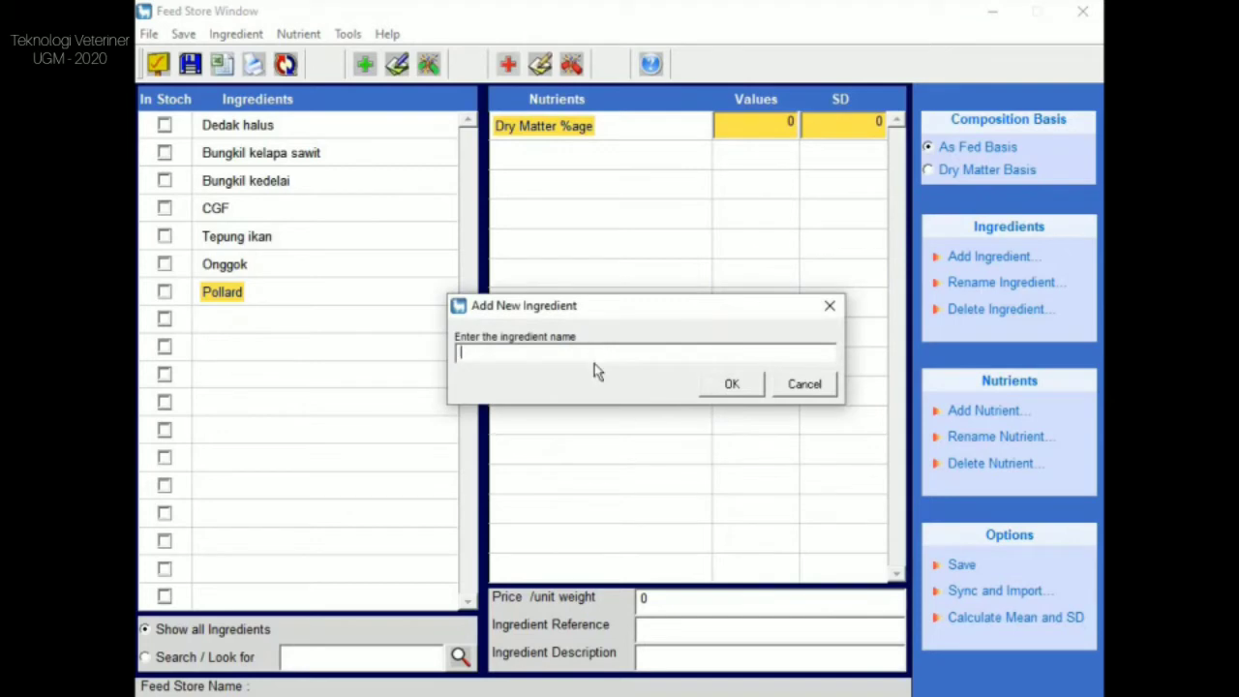
text(Kulit kopi)
click(745, 391)
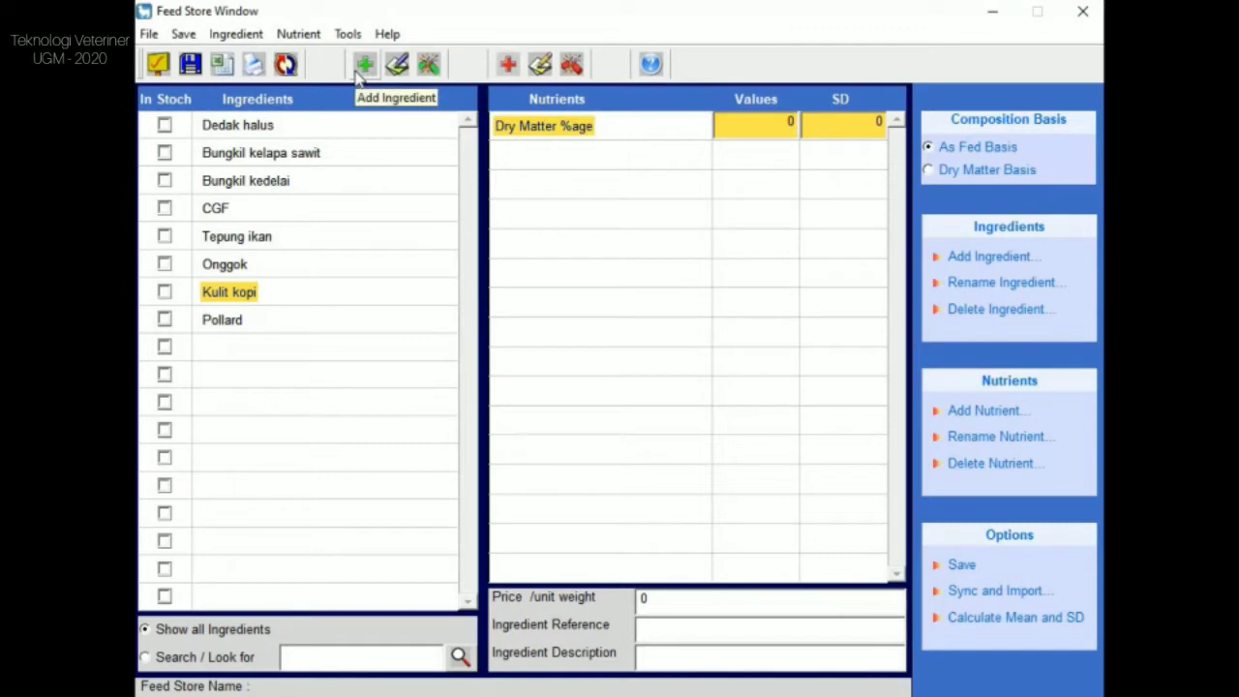
click(289, 344)
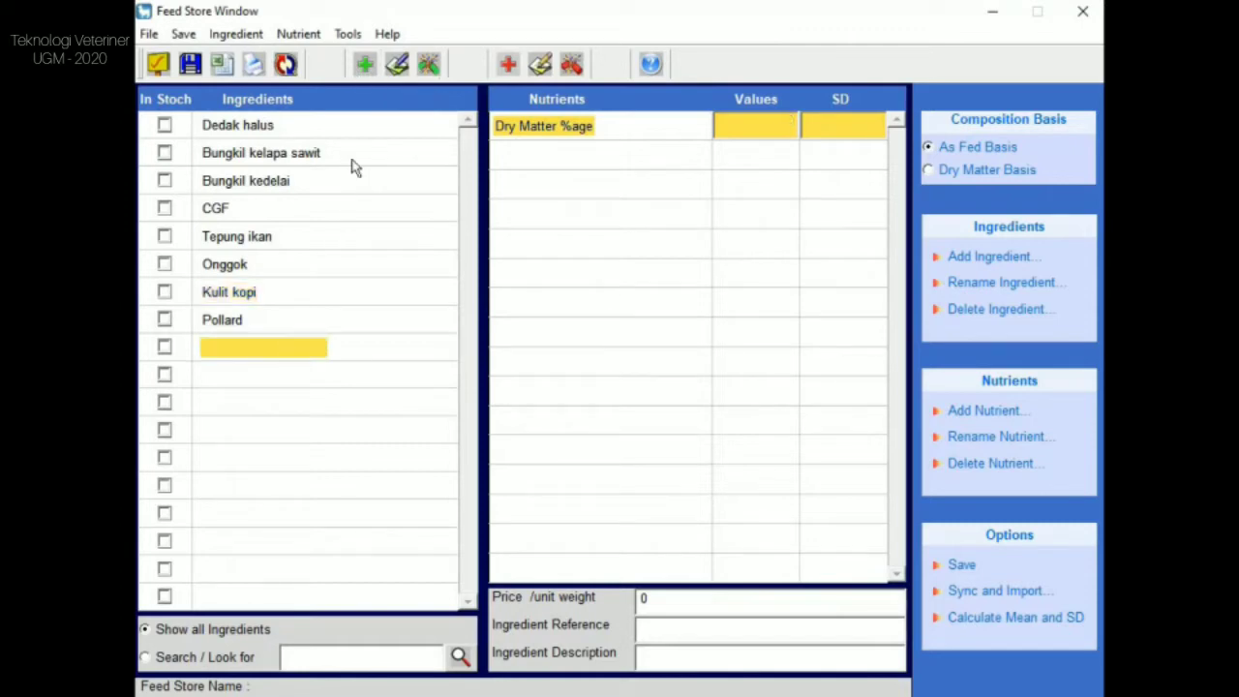
click(372, 74)
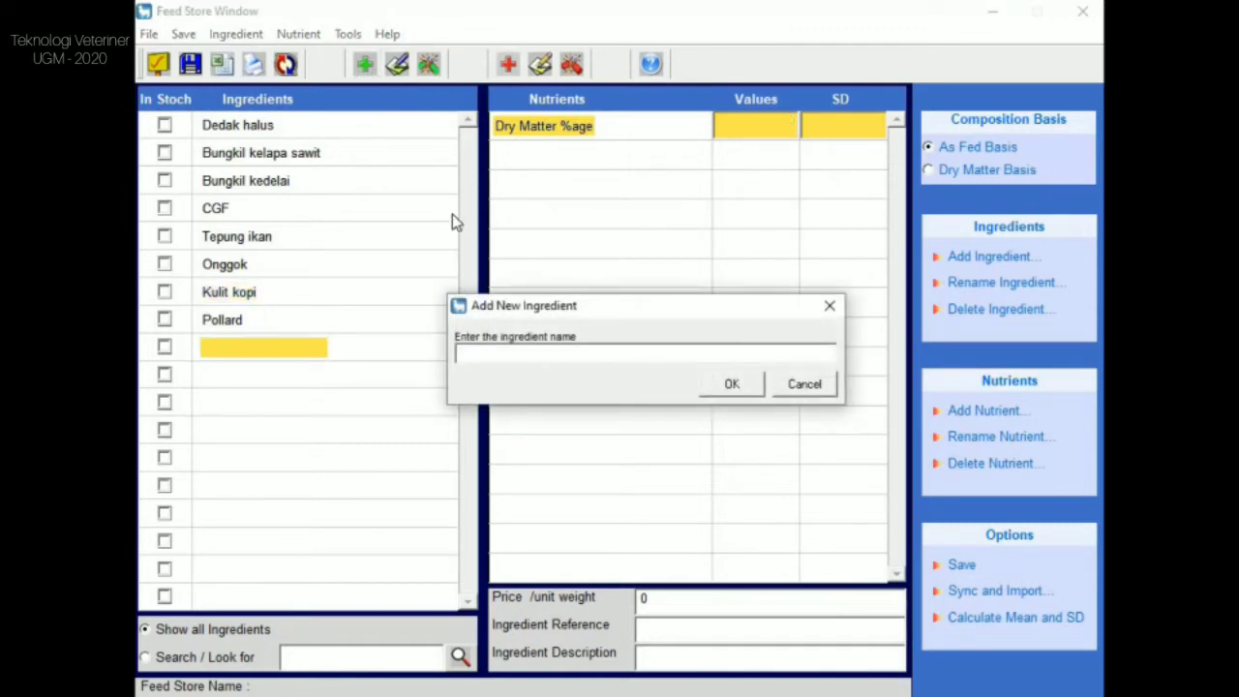
text(Molases)
click(733, 385)
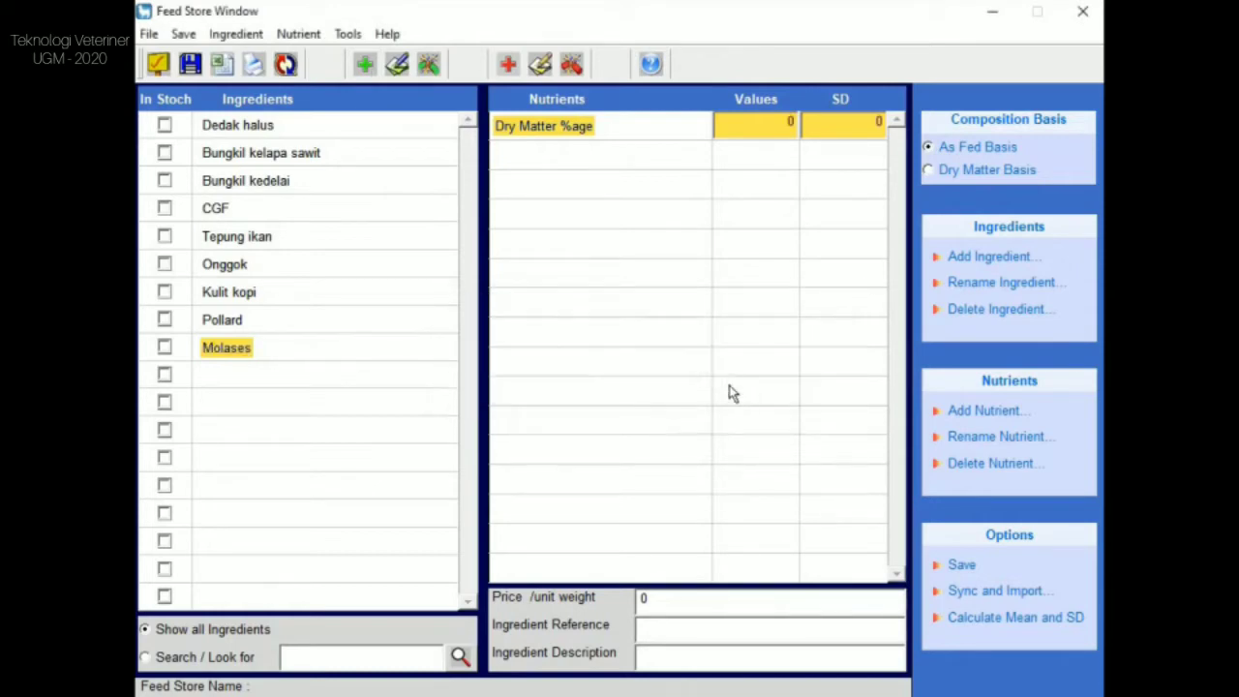
Append the ingredient "Mineral mix" in the empty row below Molases.
click(324, 377)
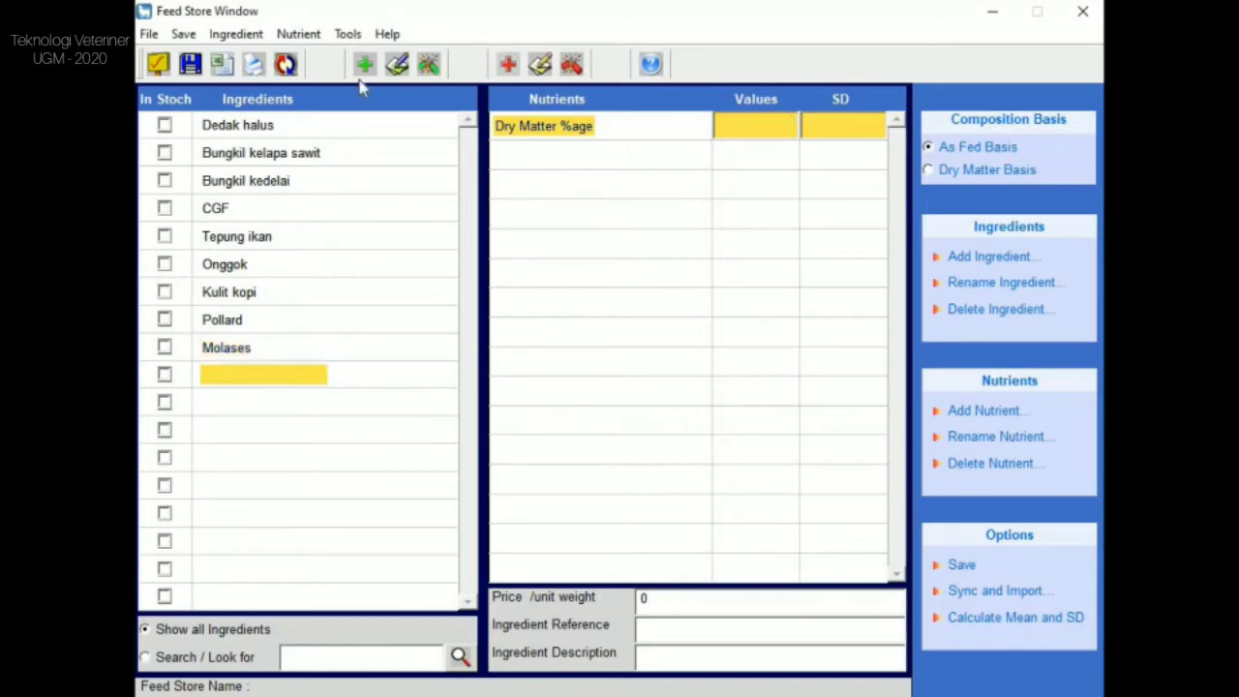
click(365, 66)
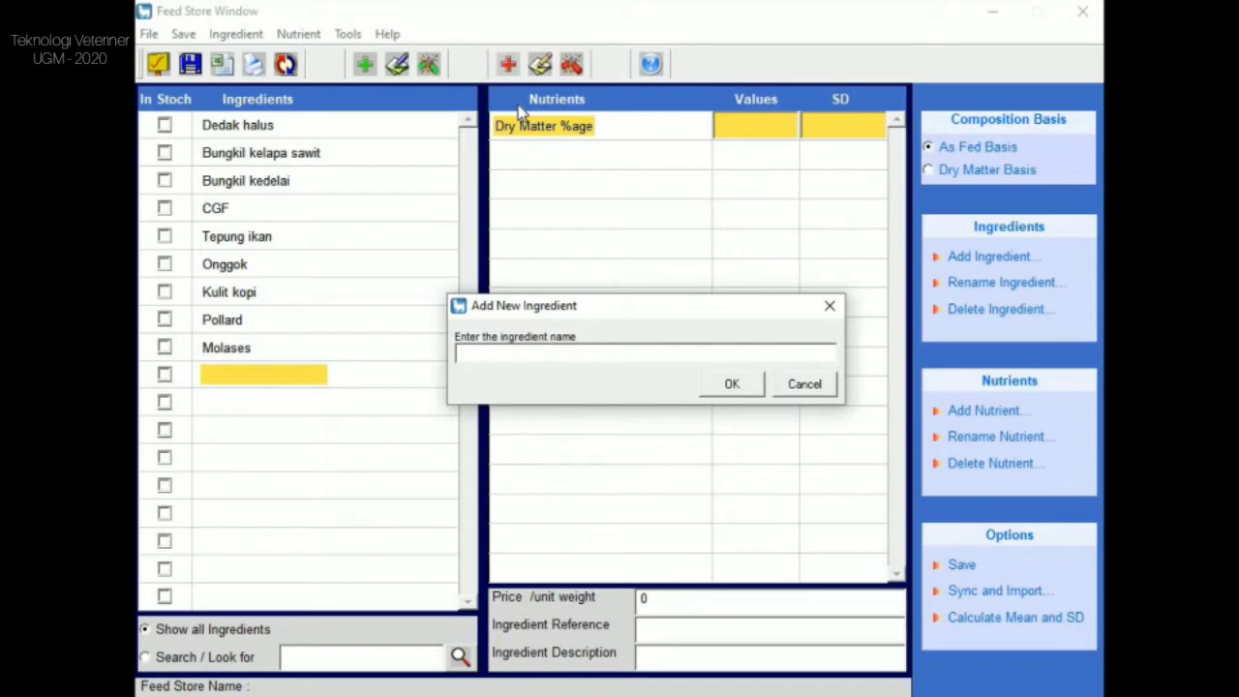
click(528, 359)
text(Mineral mix)
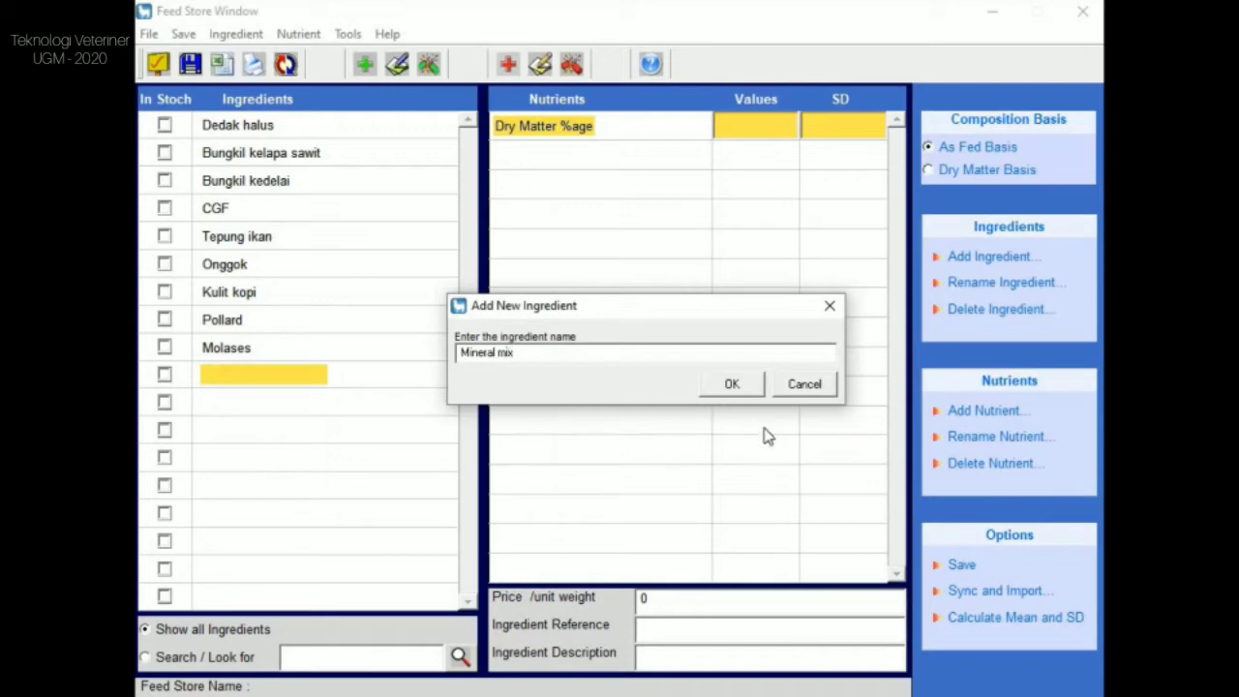
click(731, 384)
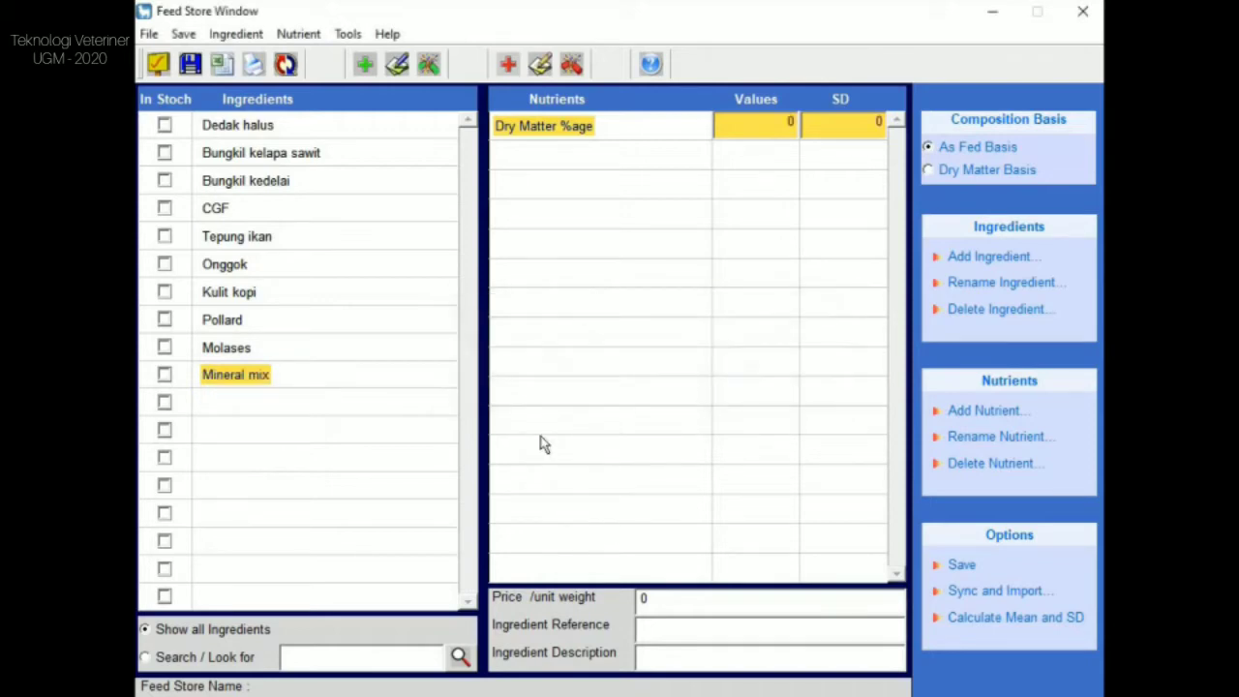
Select the Dedak halus ingredient and add the nutrient "Abu" below Dry Matter %age.
click(255, 126)
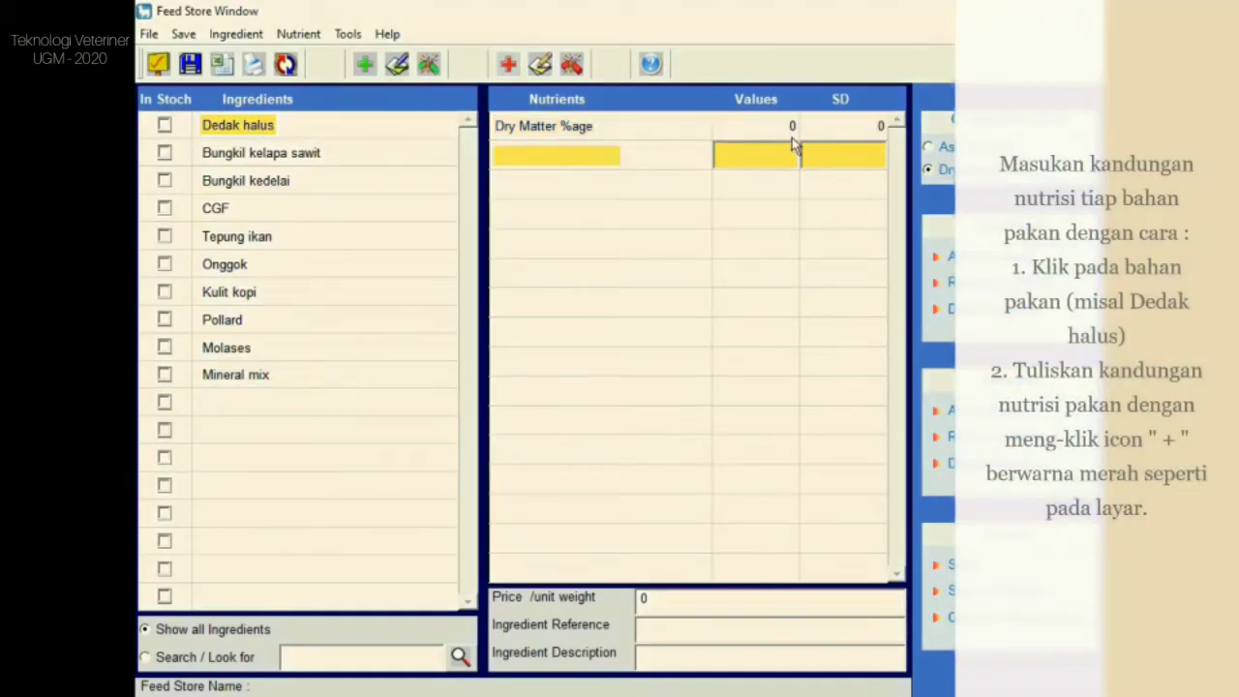
click(789, 126)
double_click(789, 124)
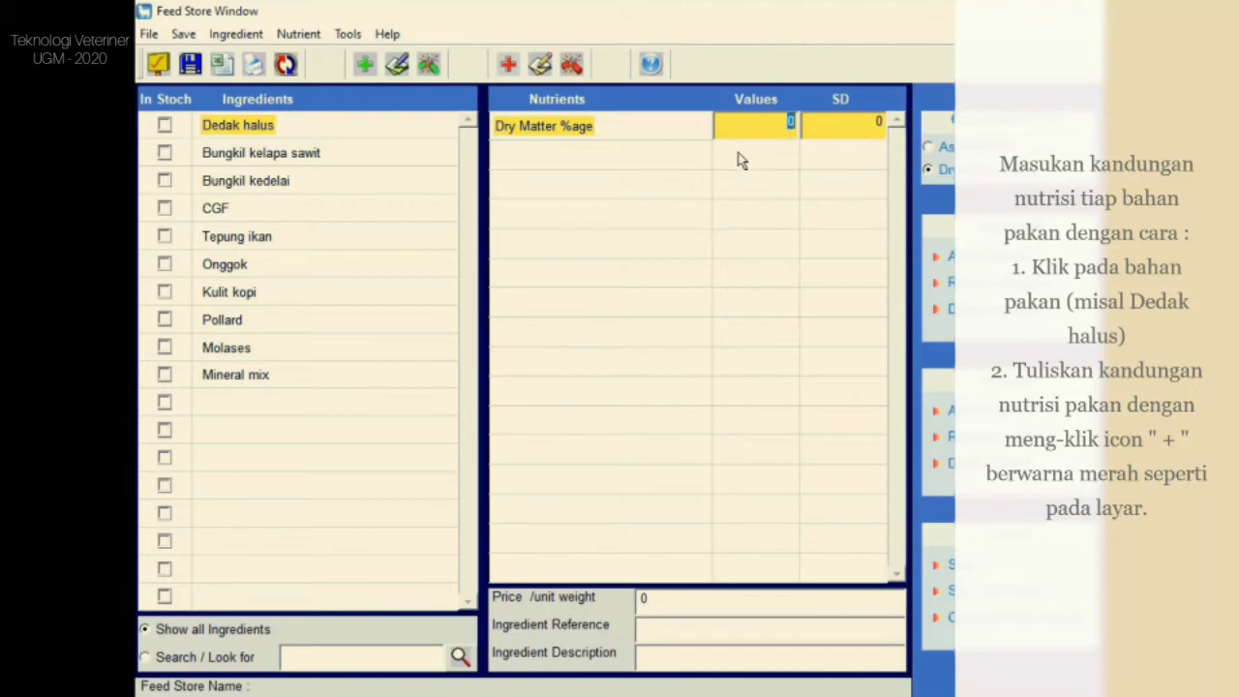
click(664, 166)
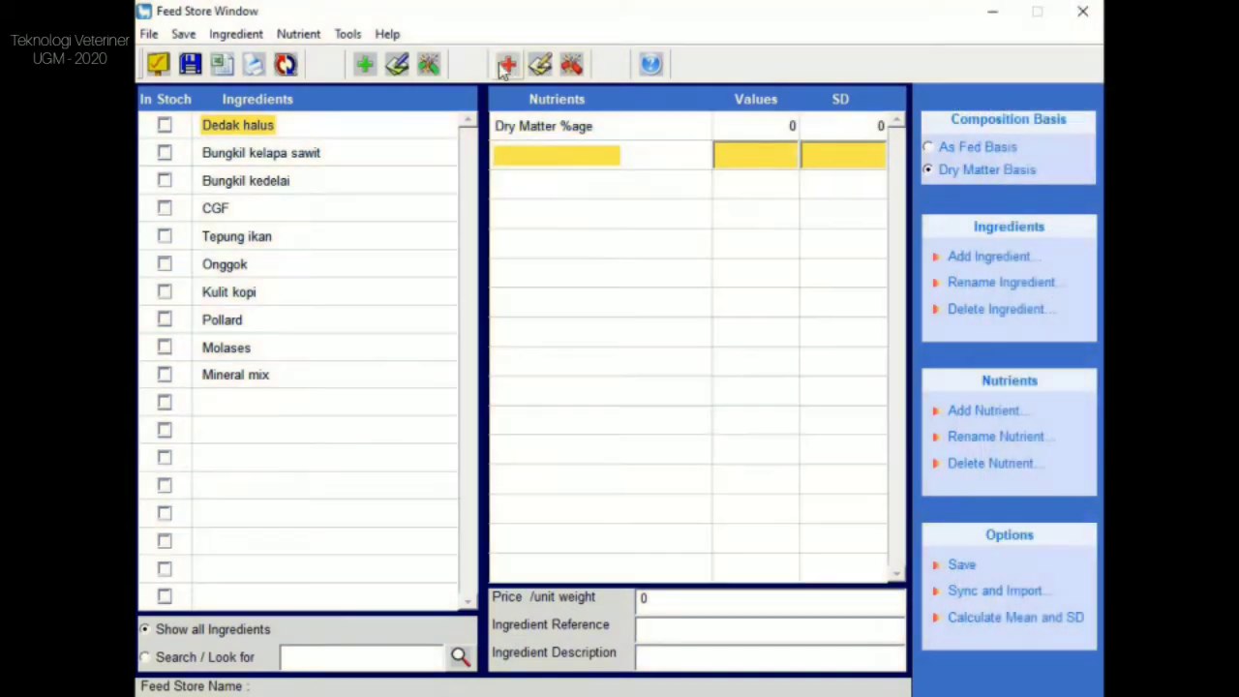
click(506, 65)
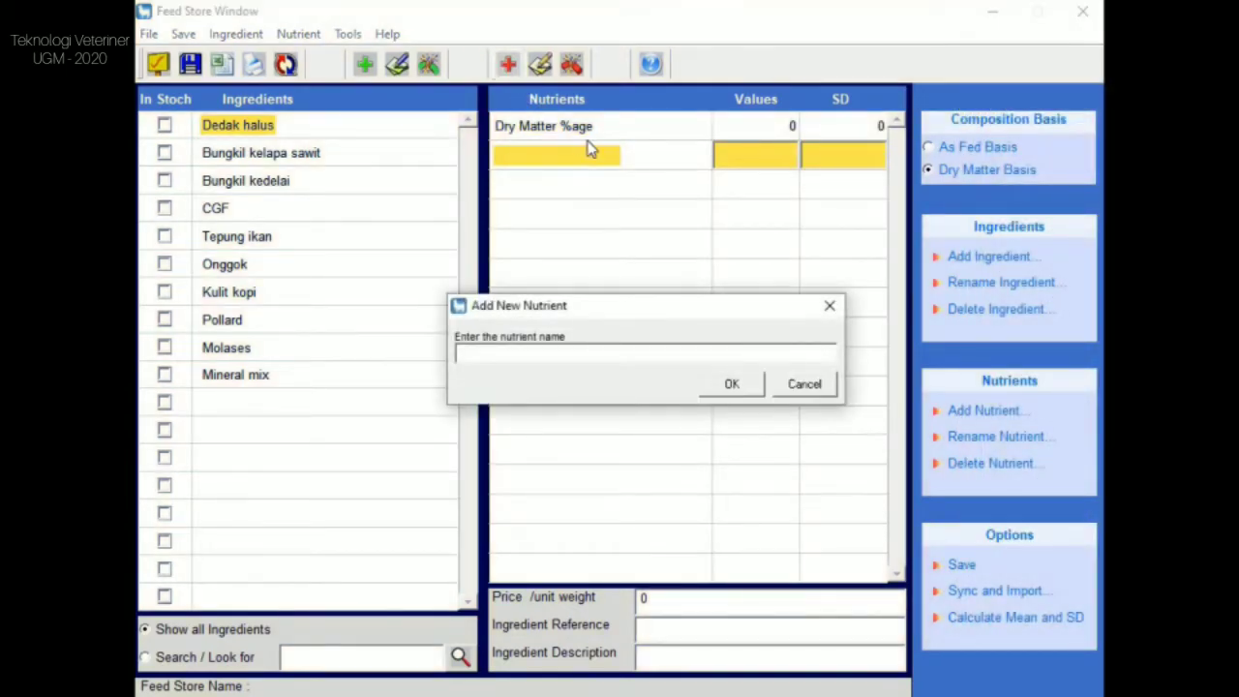
click(634, 355)
text(Abu)
click(746, 387)
Add the nutrients "Lemak Kasar" and "Serat kasar" in the empty rows below Abu.
click(507, 66)
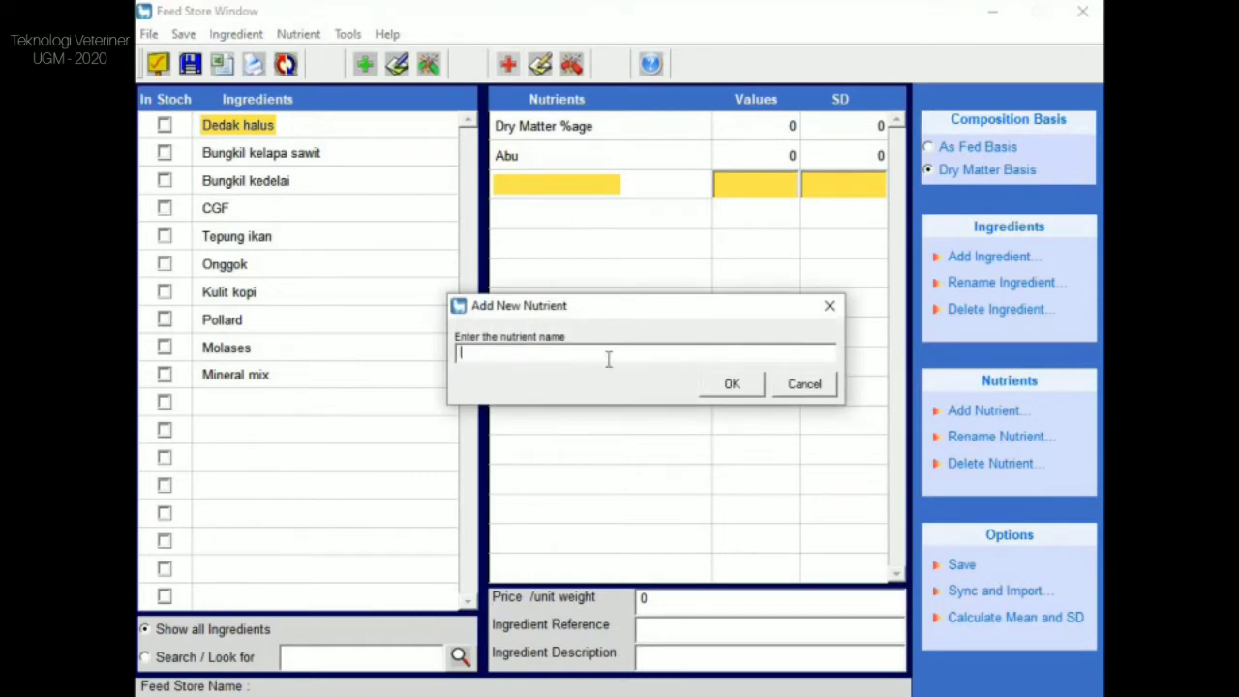
text(Lemak Kasar)
click(739, 389)
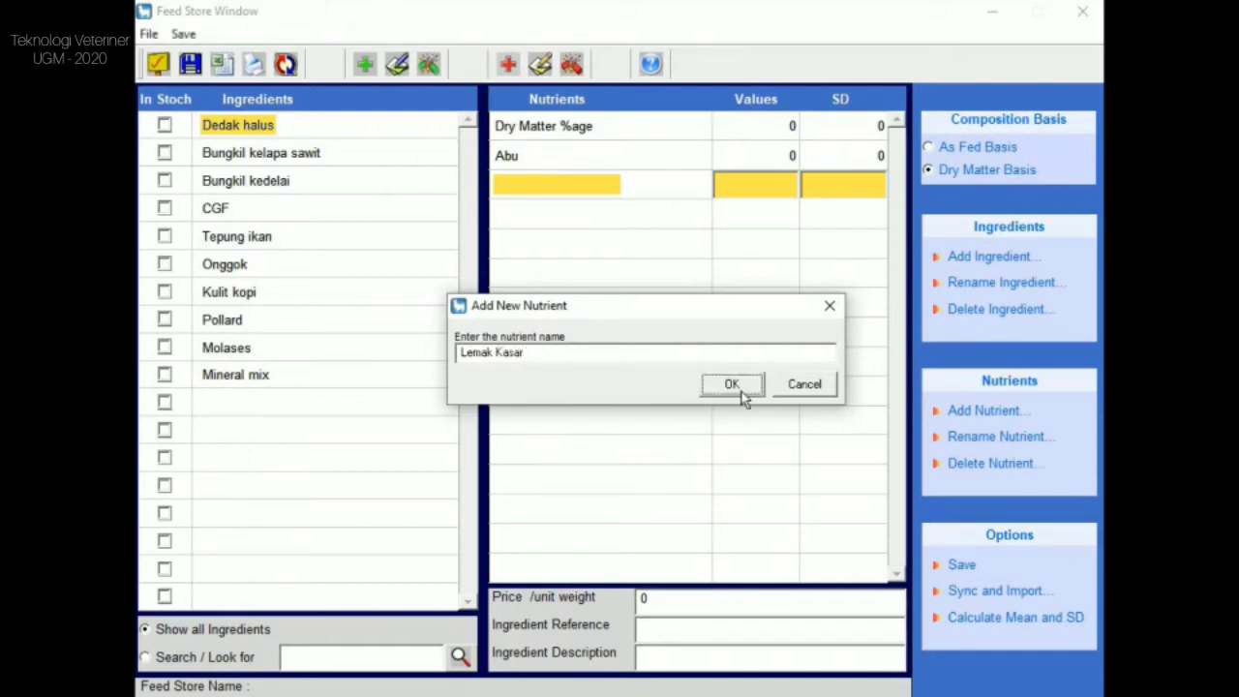
click(536, 215)
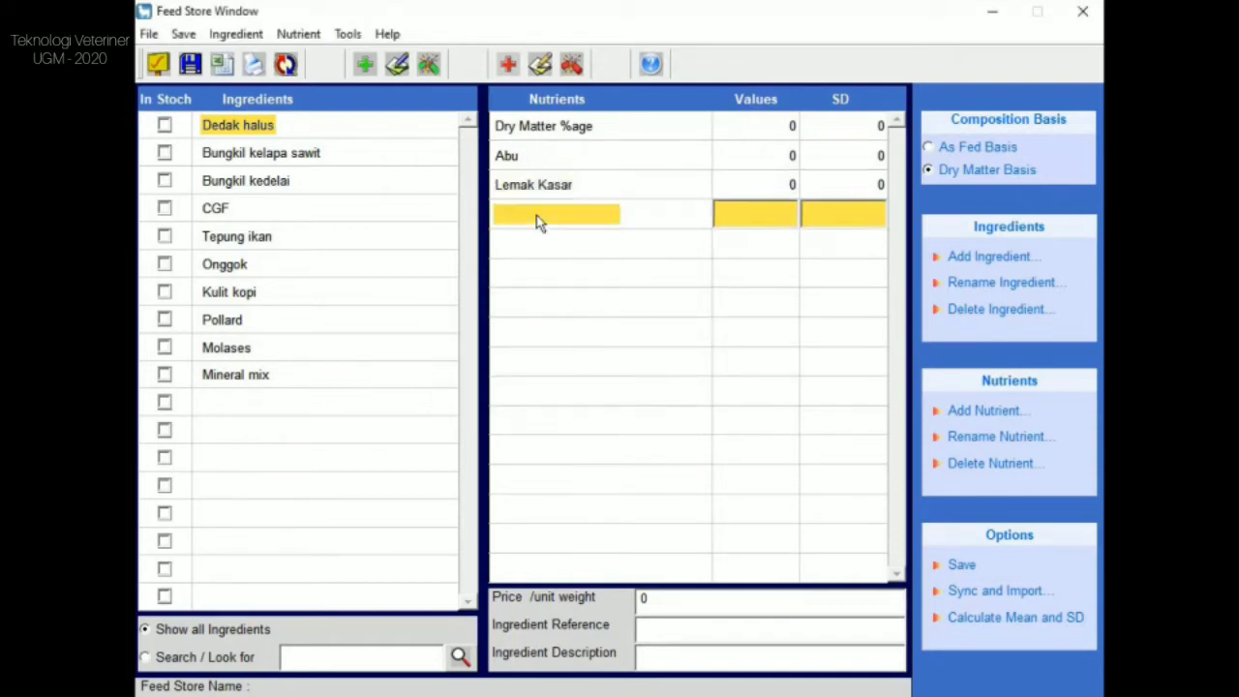
click(511, 81)
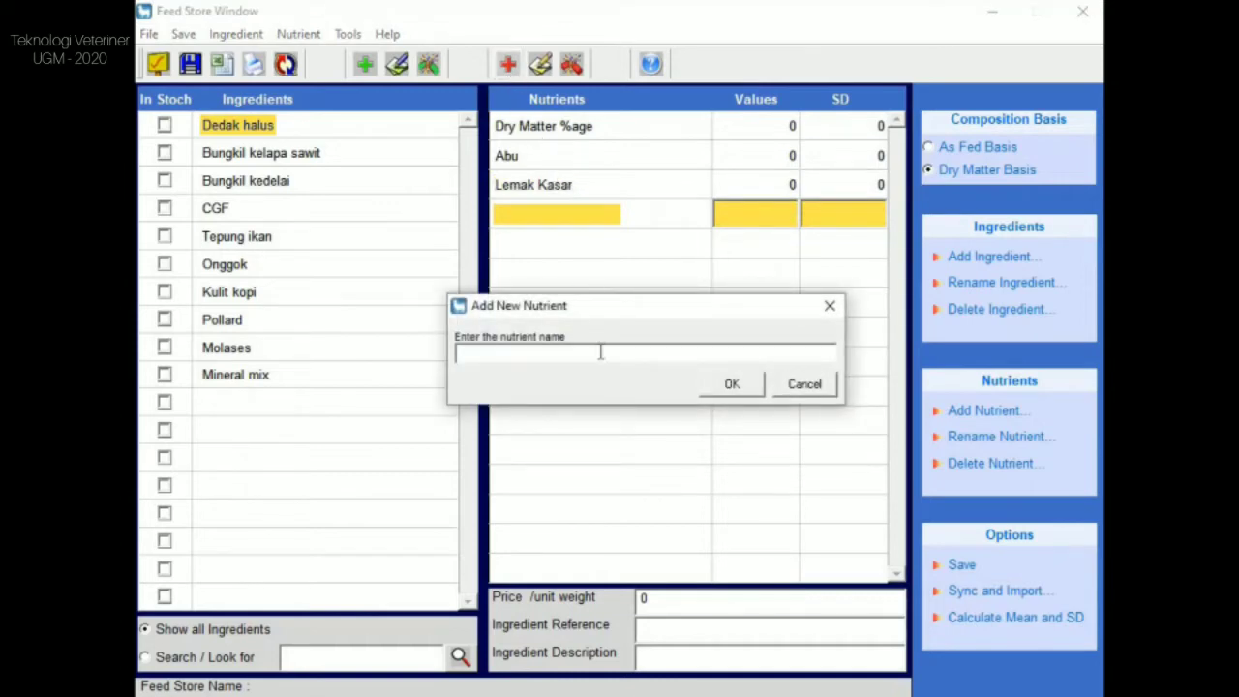
text(Serat kasar)
click(714, 389)
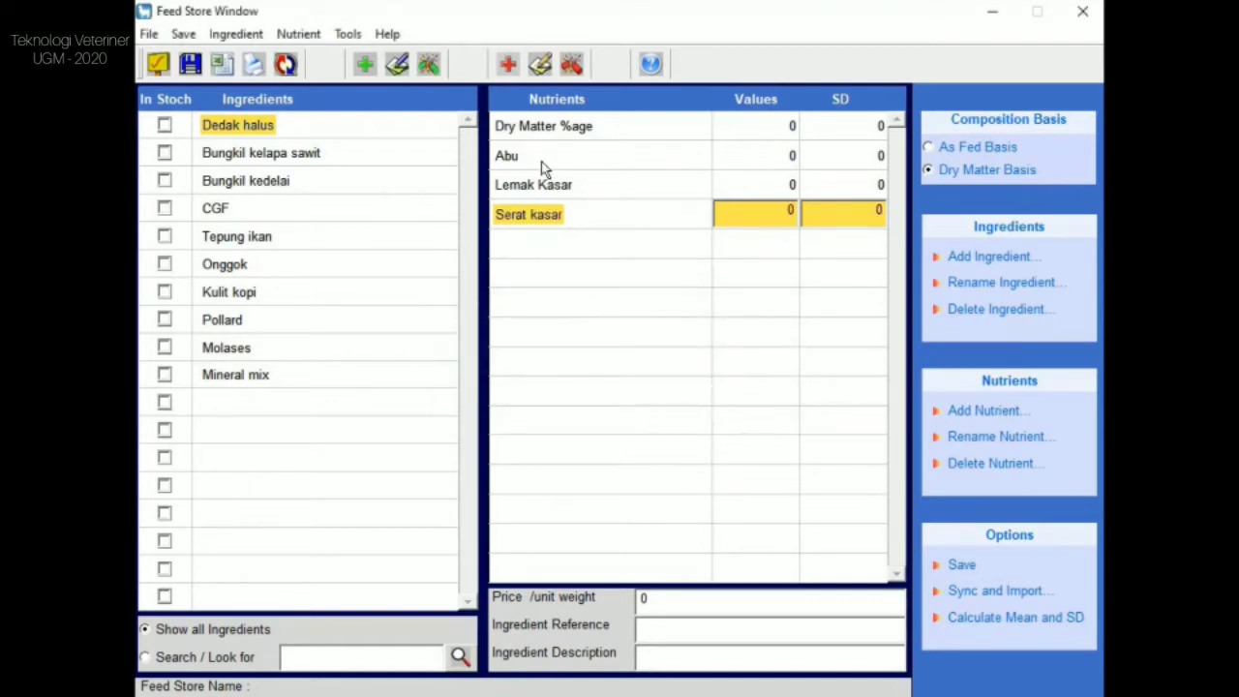
Add the nutrients "Protein kasar" and "BETN" in the empty rows below Serat kasar.
click(549, 248)
click(507, 64)
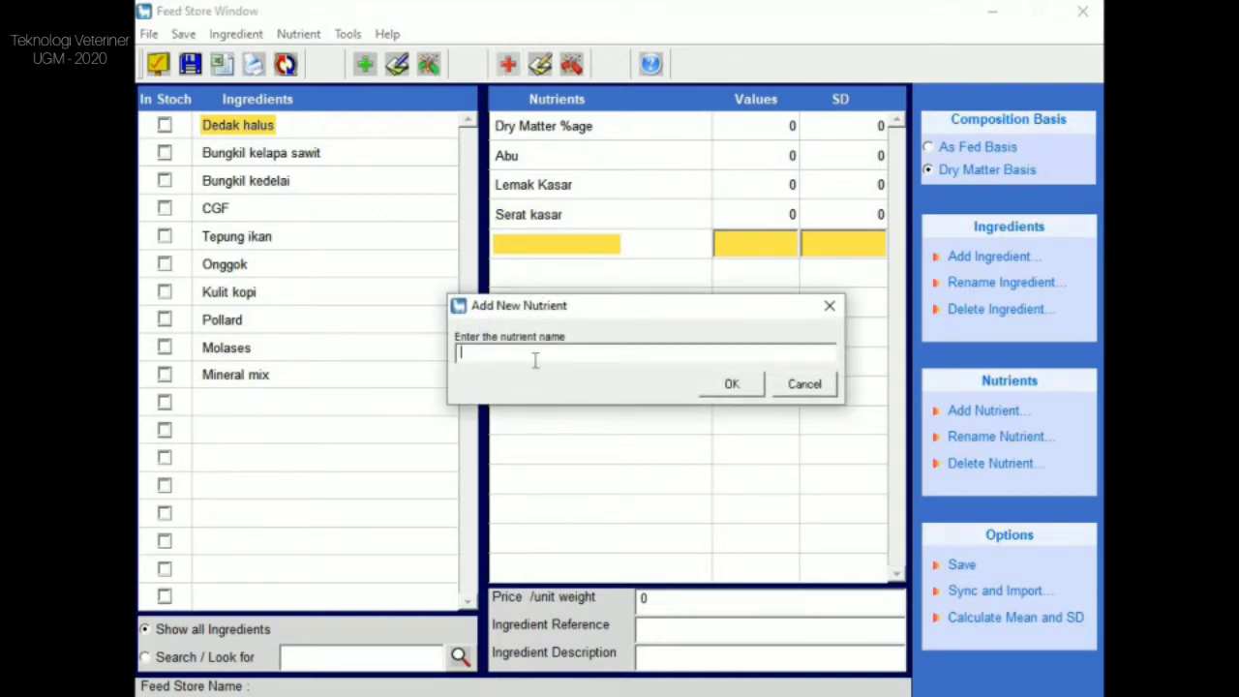
text(Protein kasar)
click(723, 384)
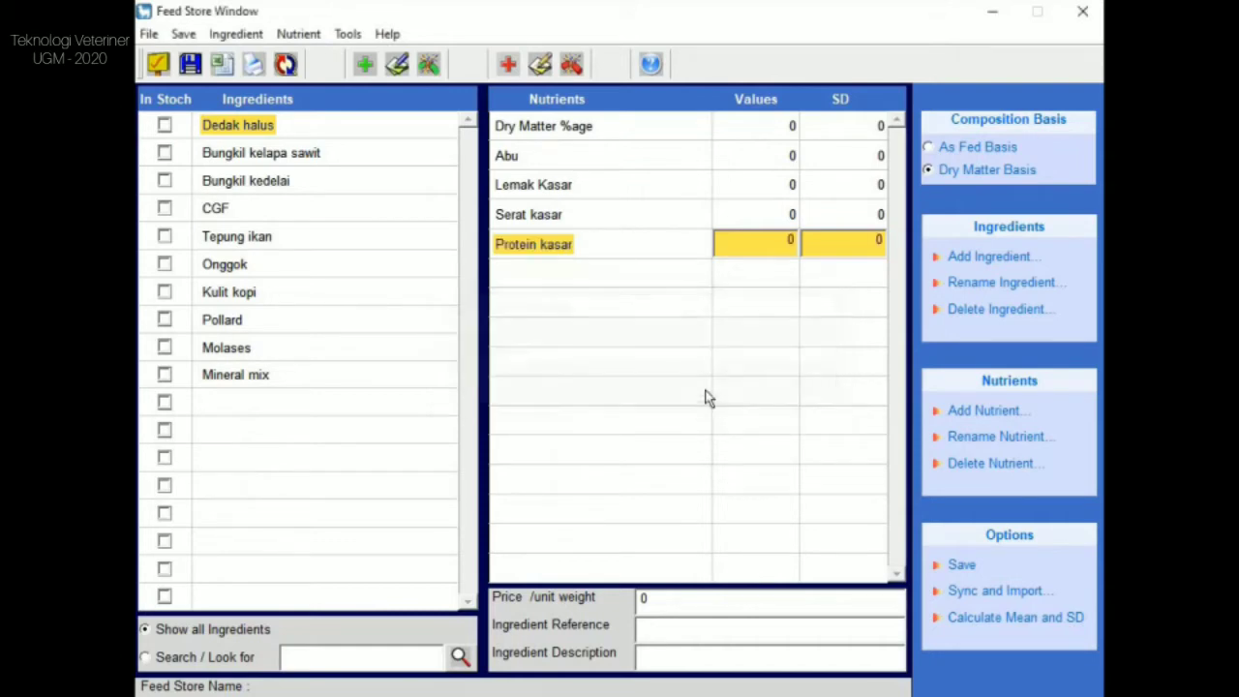
click(569, 277)
click(507, 65)
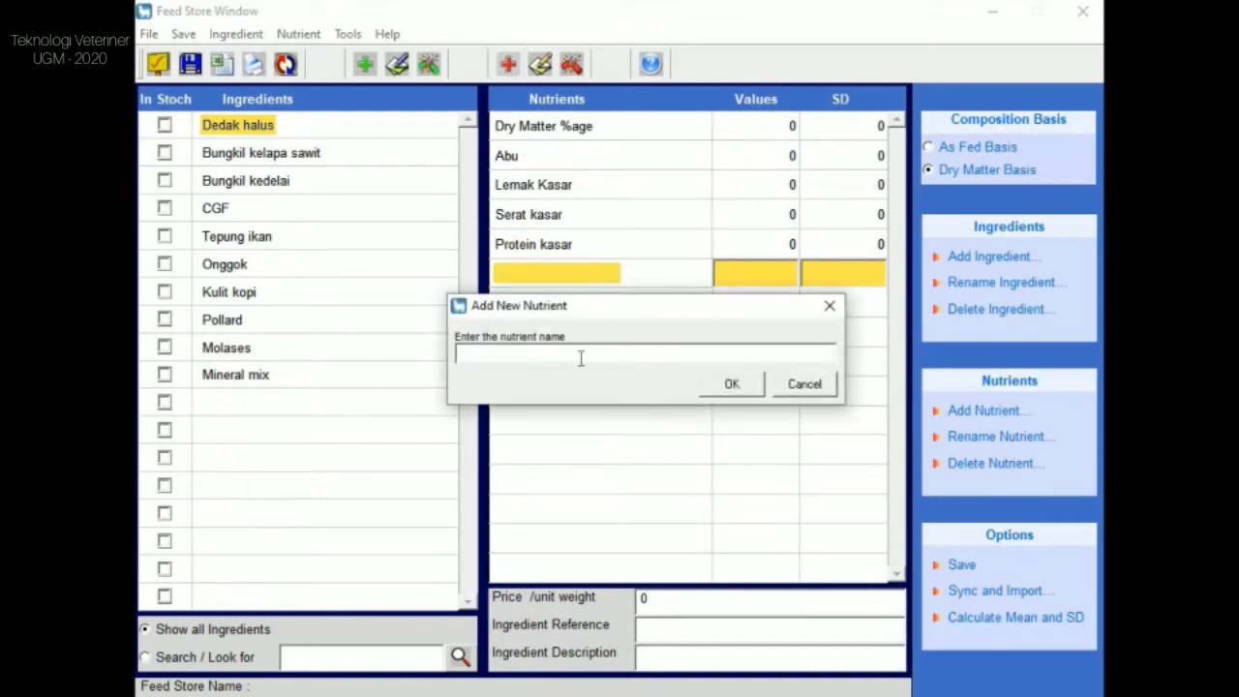
text(BETN)
click(717, 385)
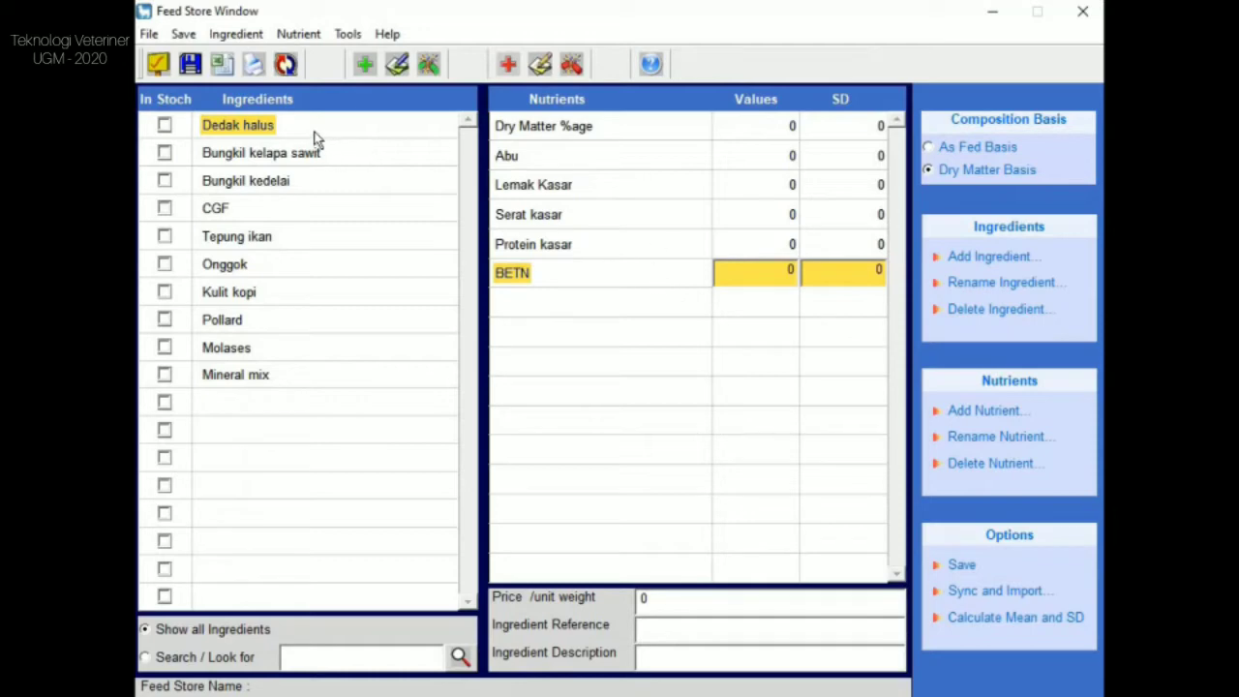
Choose Dry Matter Basis as the composition basis and set the Dry Matter %age of Dedak halus to 86.
click(793, 129)
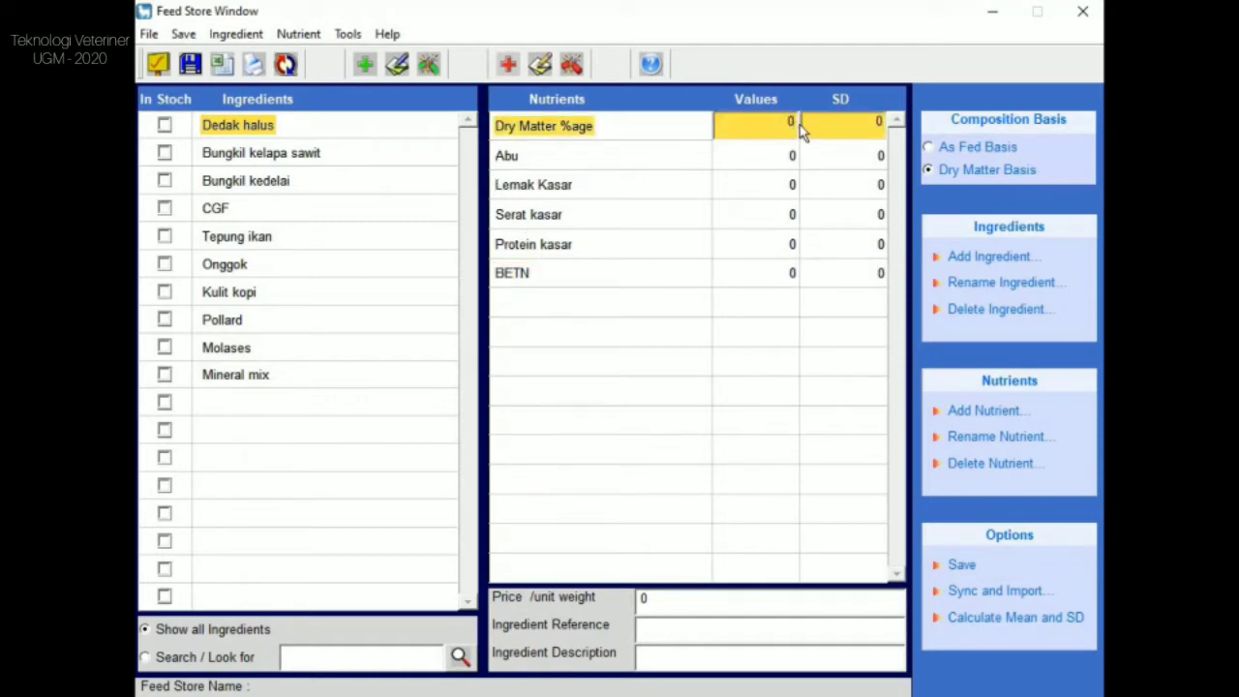
click(799, 125)
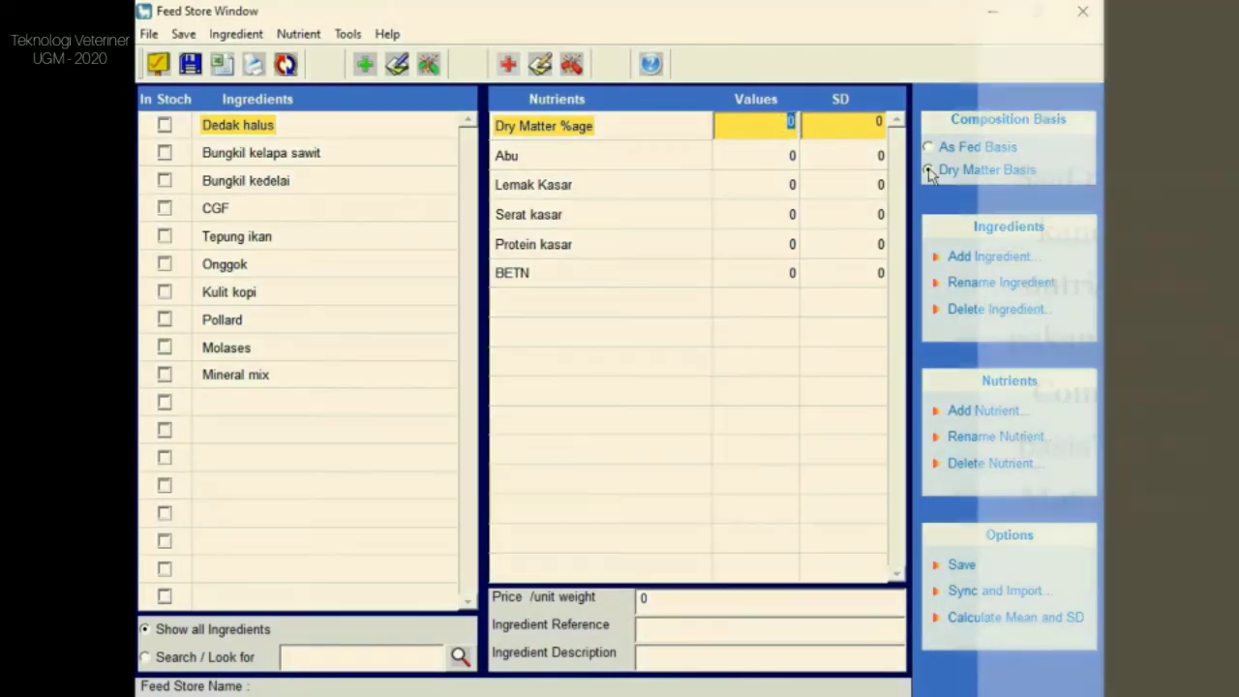
click(932, 169)
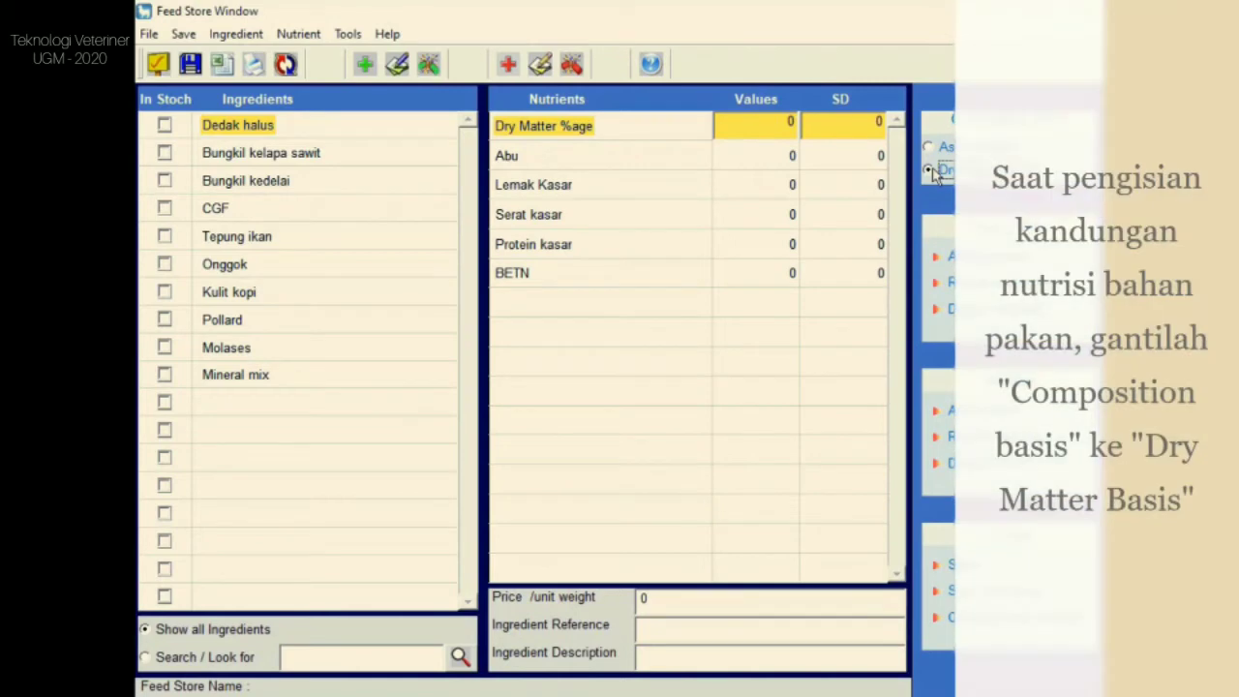
click(784, 126)
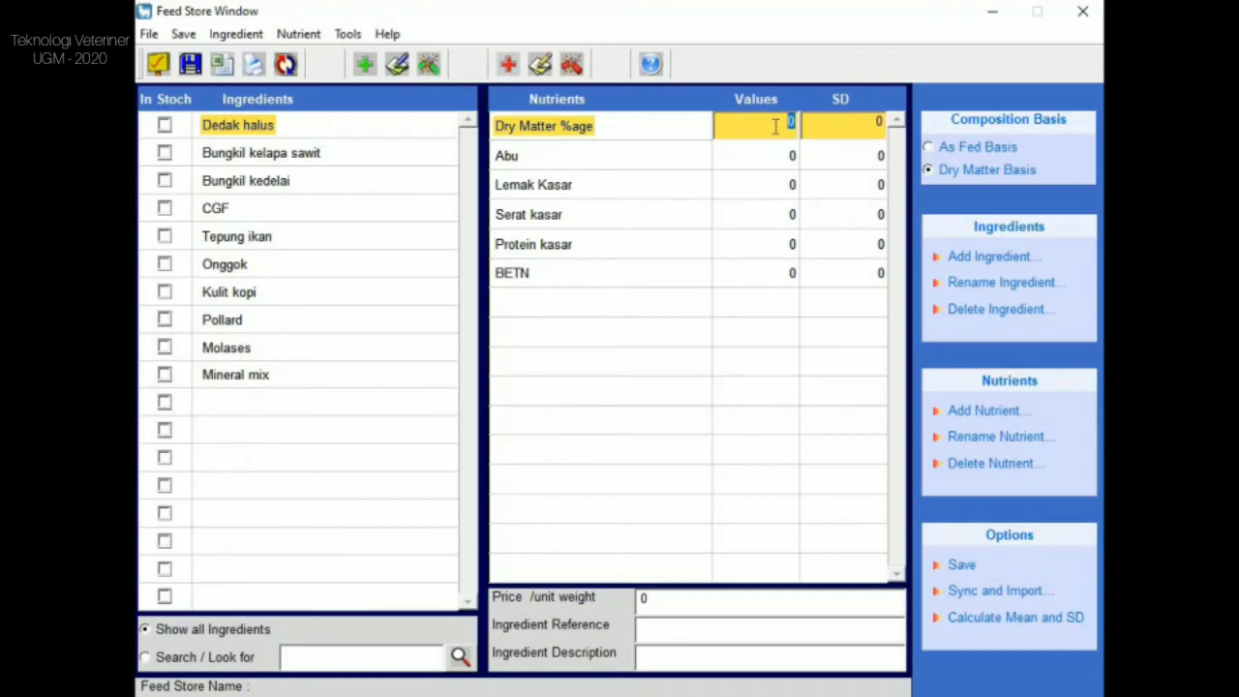
text(86)
Set the Abu value of Dedak halus to 12.6 and its Lemak Kasar value to 14.1.
click(785, 155)
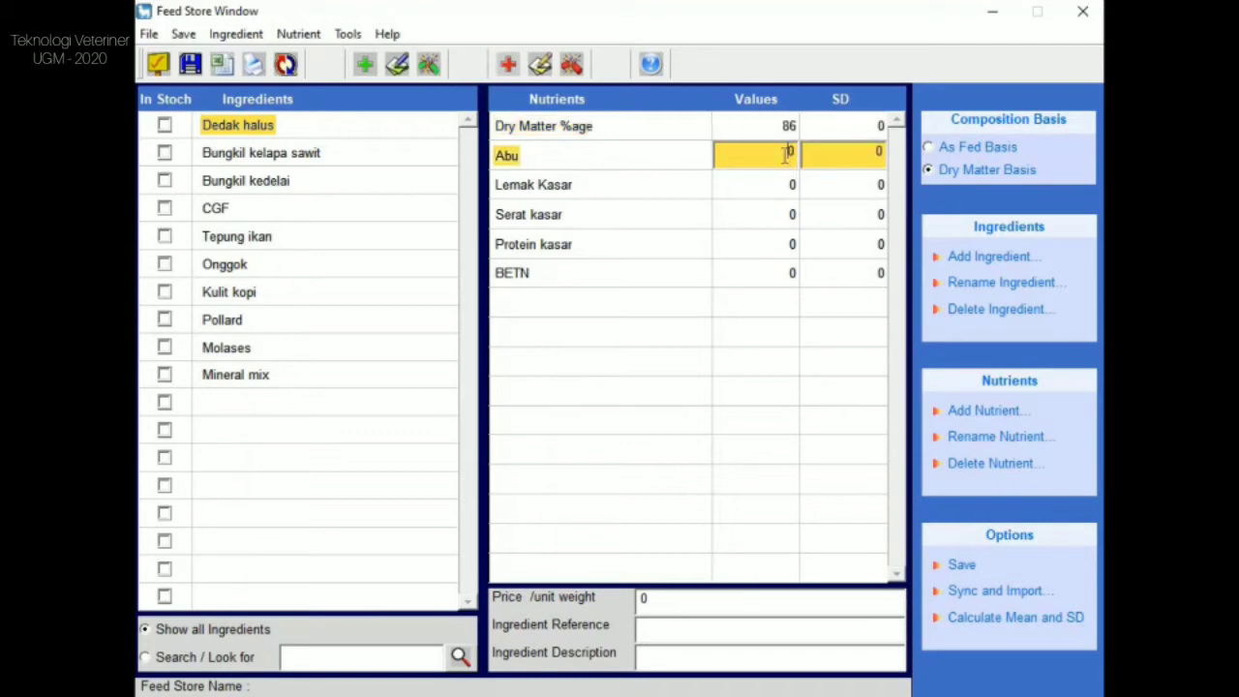
double_click(787, 153)
text(12.6)
click(792, 186)
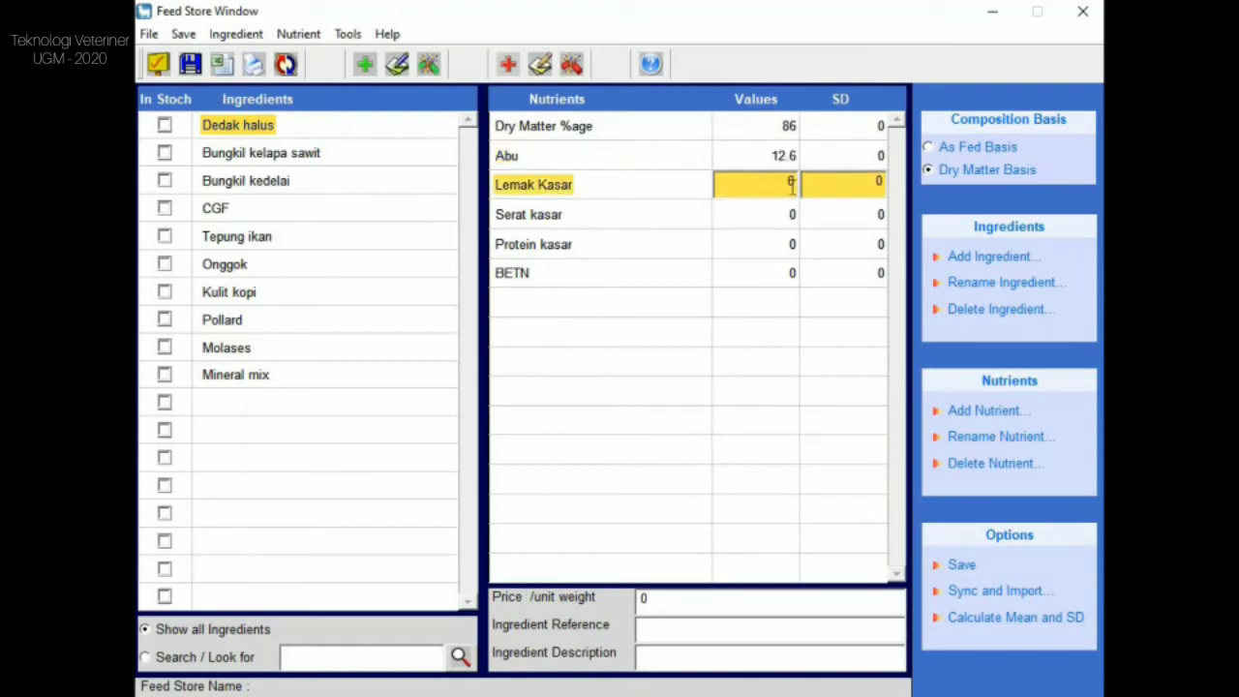
double_click(795, 185)
text(24)
key(BackSpace)
text(0)
key(BackSpace)
key(BackSpace)
text(14.1)
Set the Serat kasar value of Dedak halus to 11.6 and its Protein kasar value to 13.8.
click(789, 212)
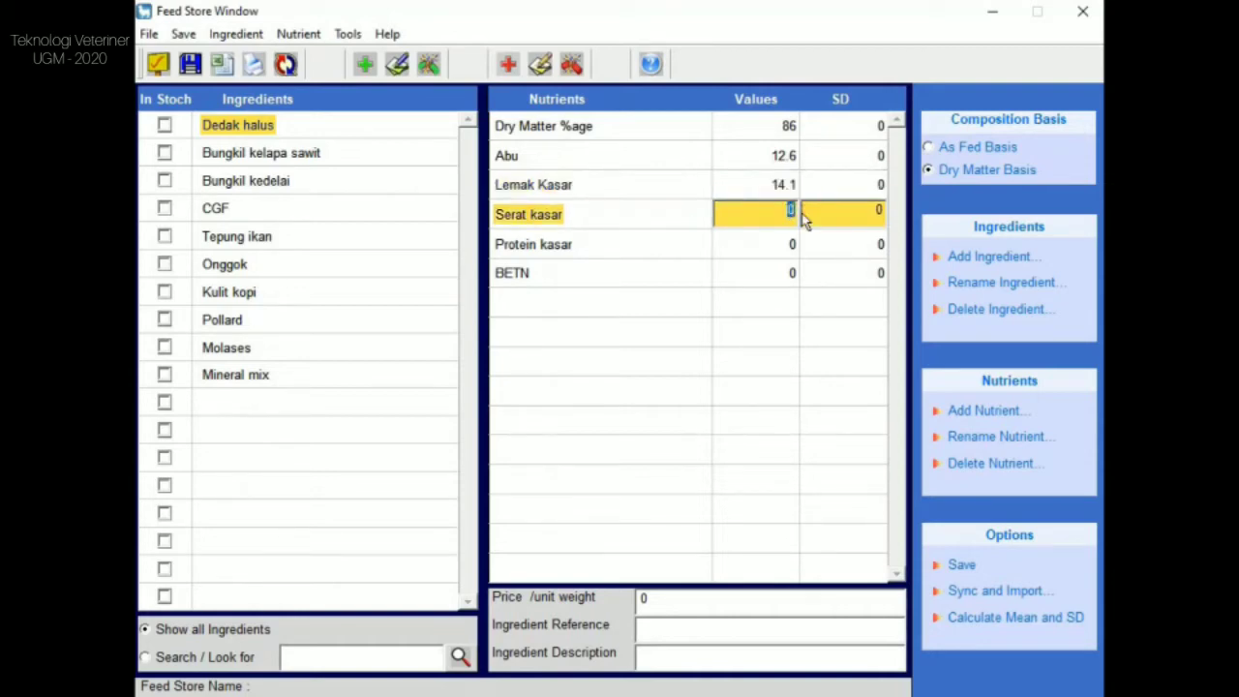
text(11.6)
click(792, 244)
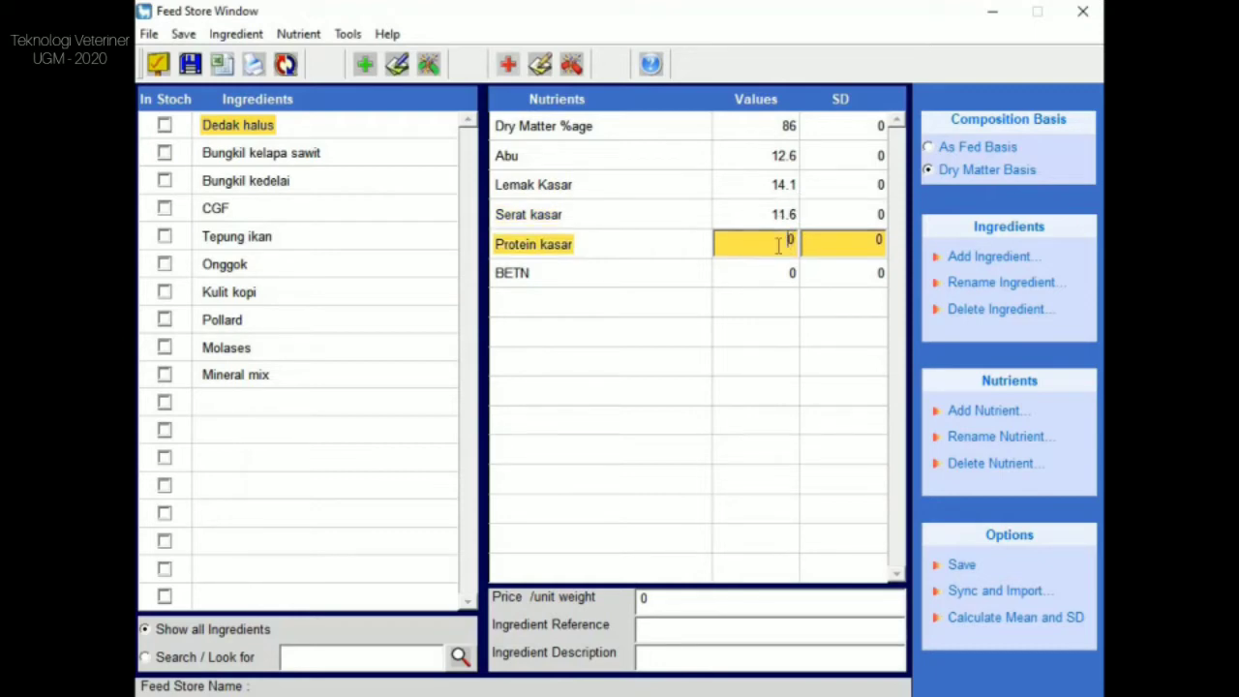
text(13.8)
Set the BETN value of Dedak halus to 48.7.
click(774, 274)
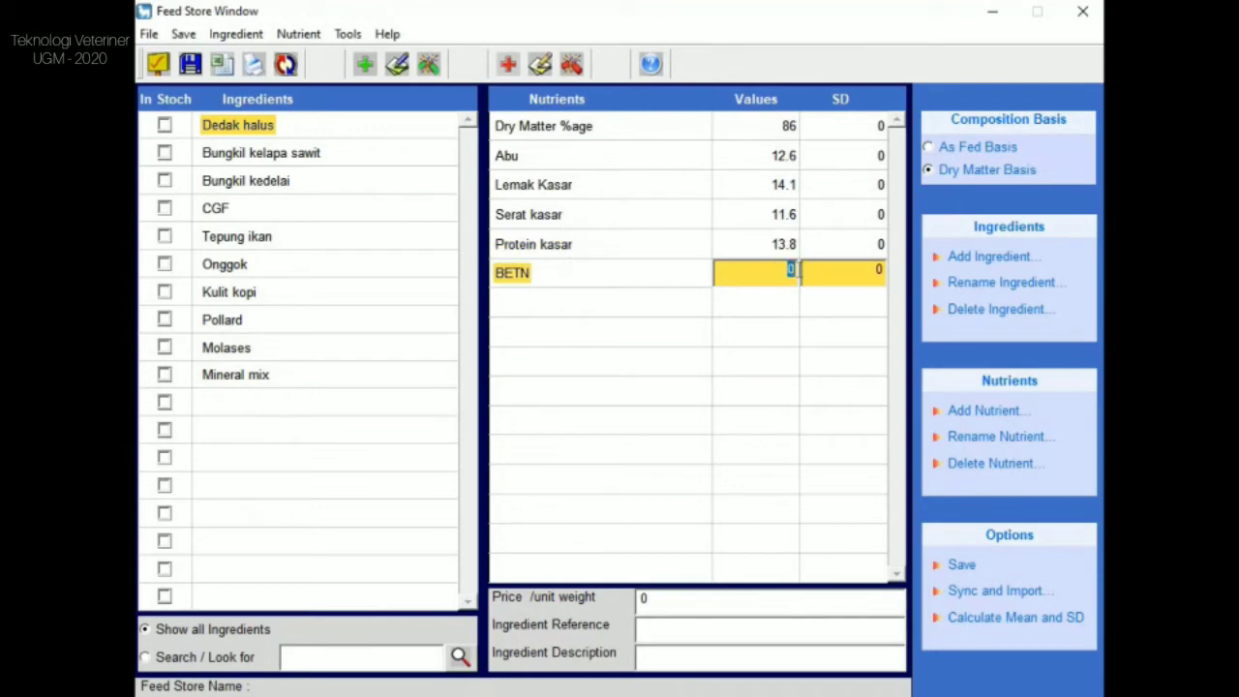
text(48.7)
key(Return)
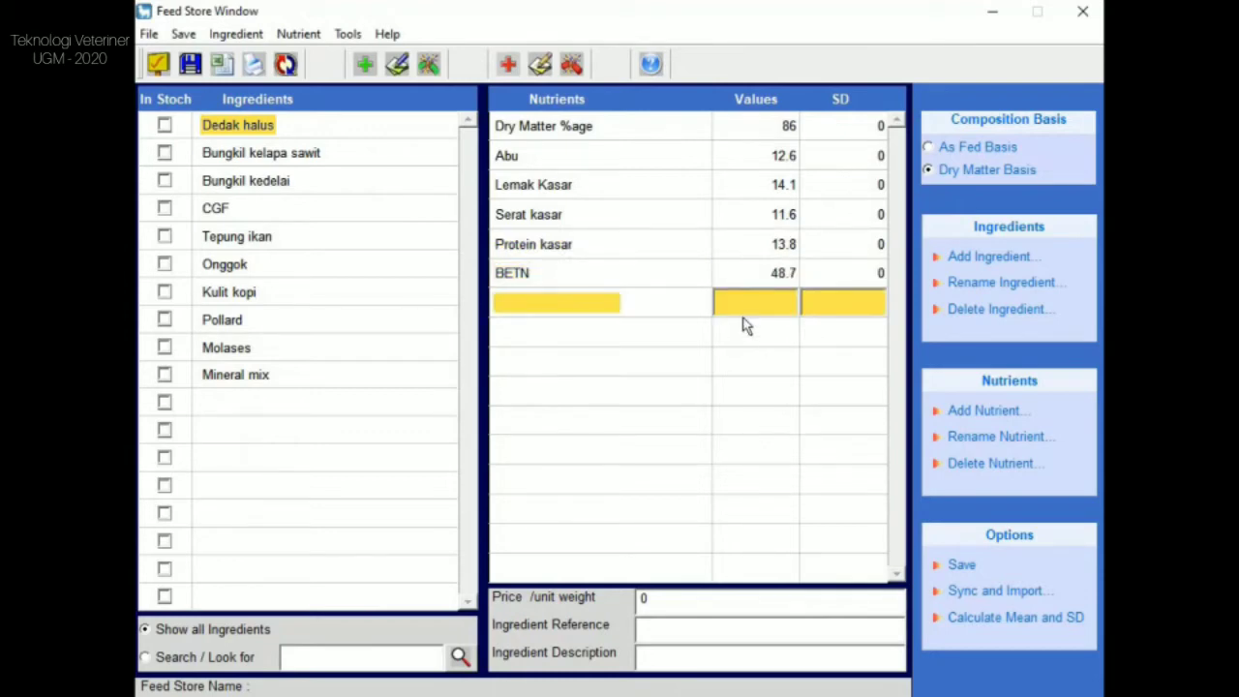
click(761, 278)
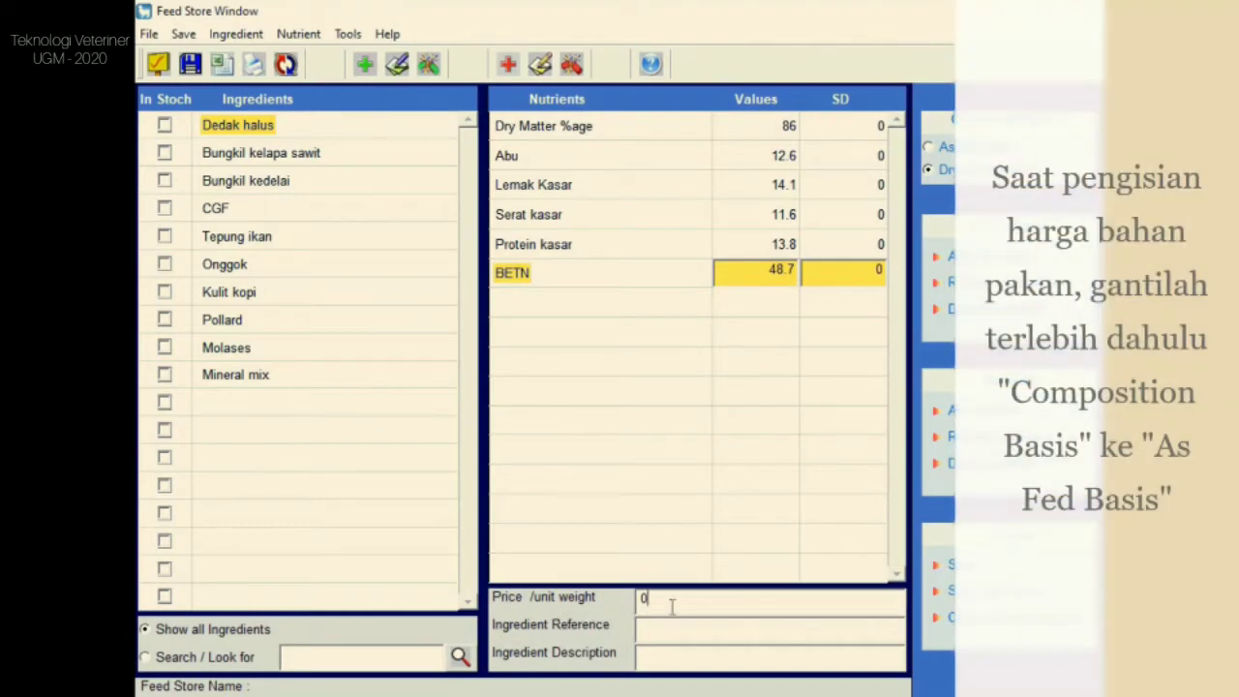
Switch the composition basis to As Fed Basis and set the price per unit weight of Dedak halus to 1500.
drag(644, 600, 629, 604)
click(948, 147)
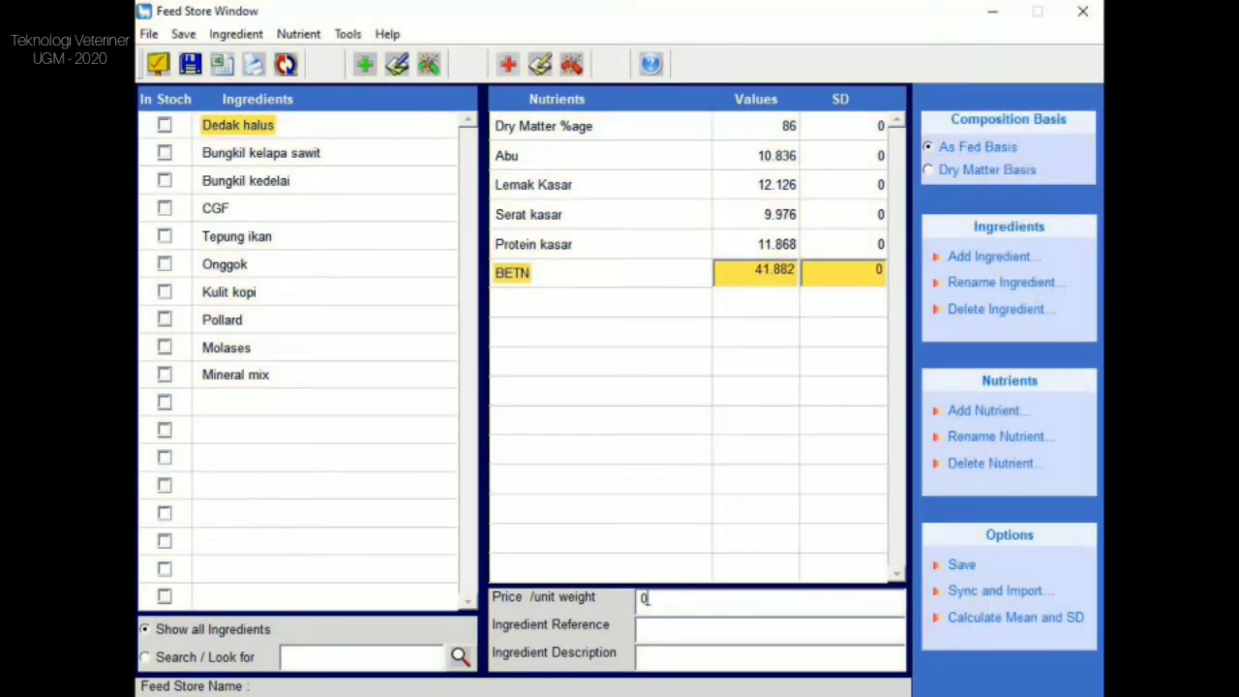
drag(644, 600, 627, 602)
text(1500)
Select Bungkil kelapa sawit, switch to Dry Matter Basis, and set its Dry Matter %age to 86.
click(260, 154)
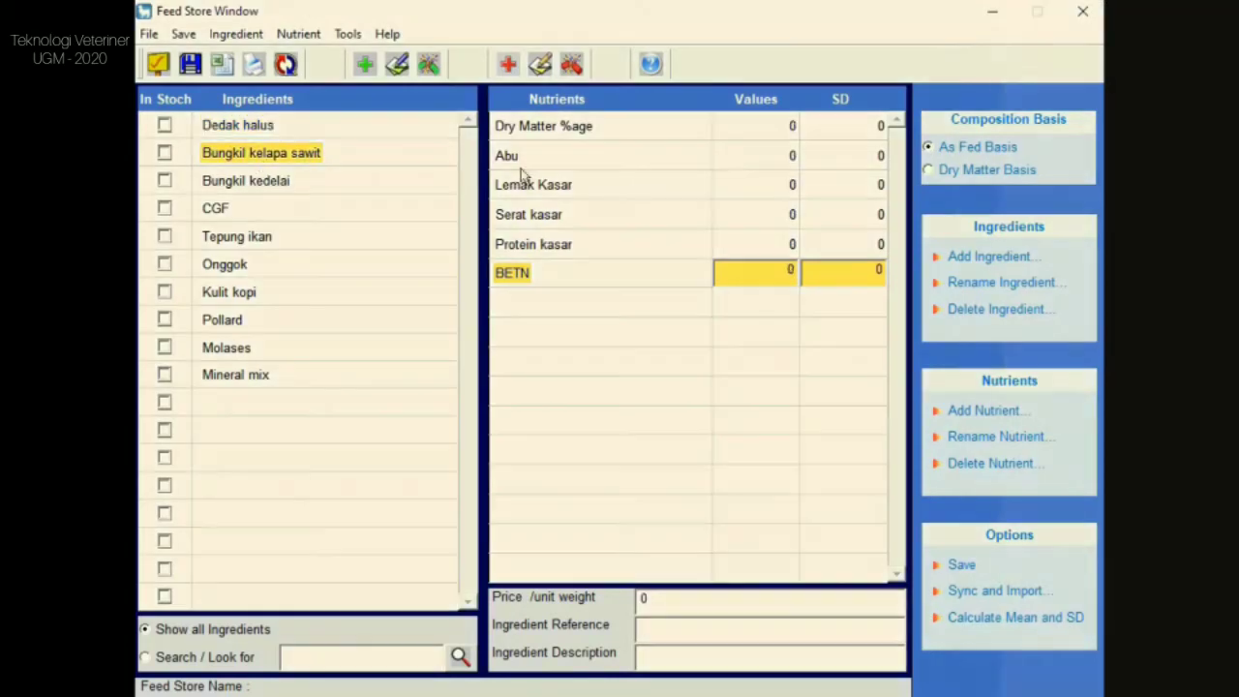
click(929, 171)
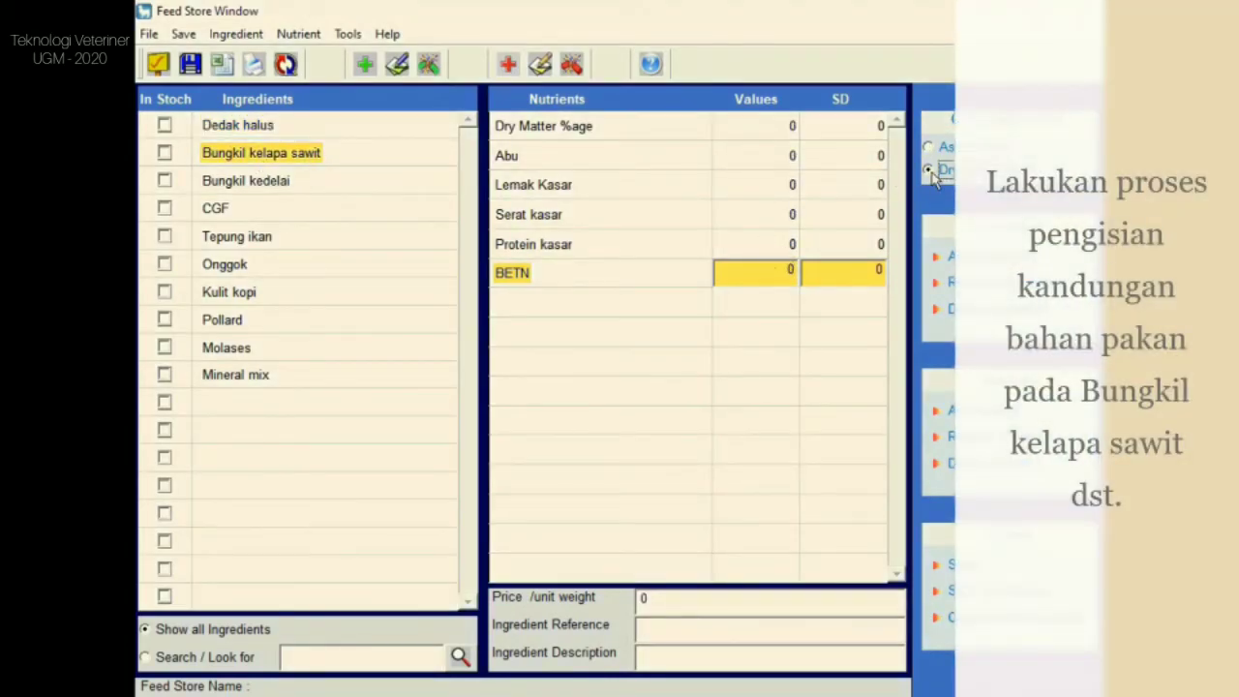
click(779, 126)
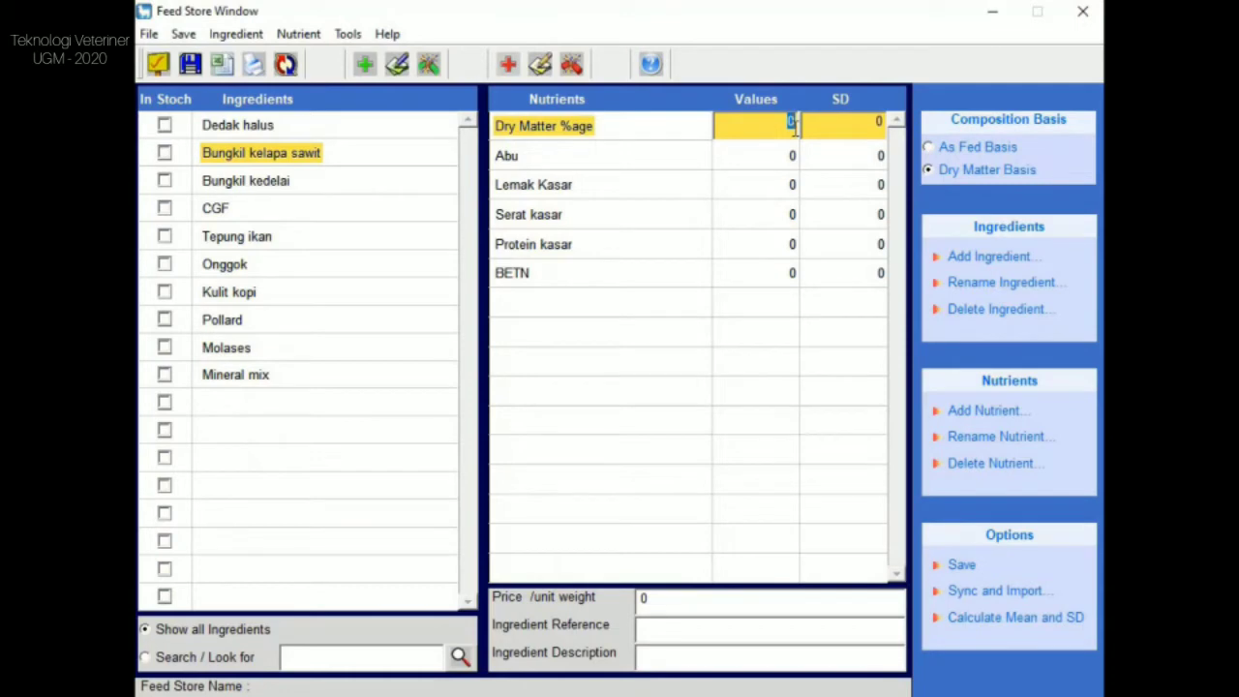
text(66)
Set the Abu value of Bungkil kelapa sawit to 5.6 and its Lemak Kasar value to 9.4.
click(783, 156)
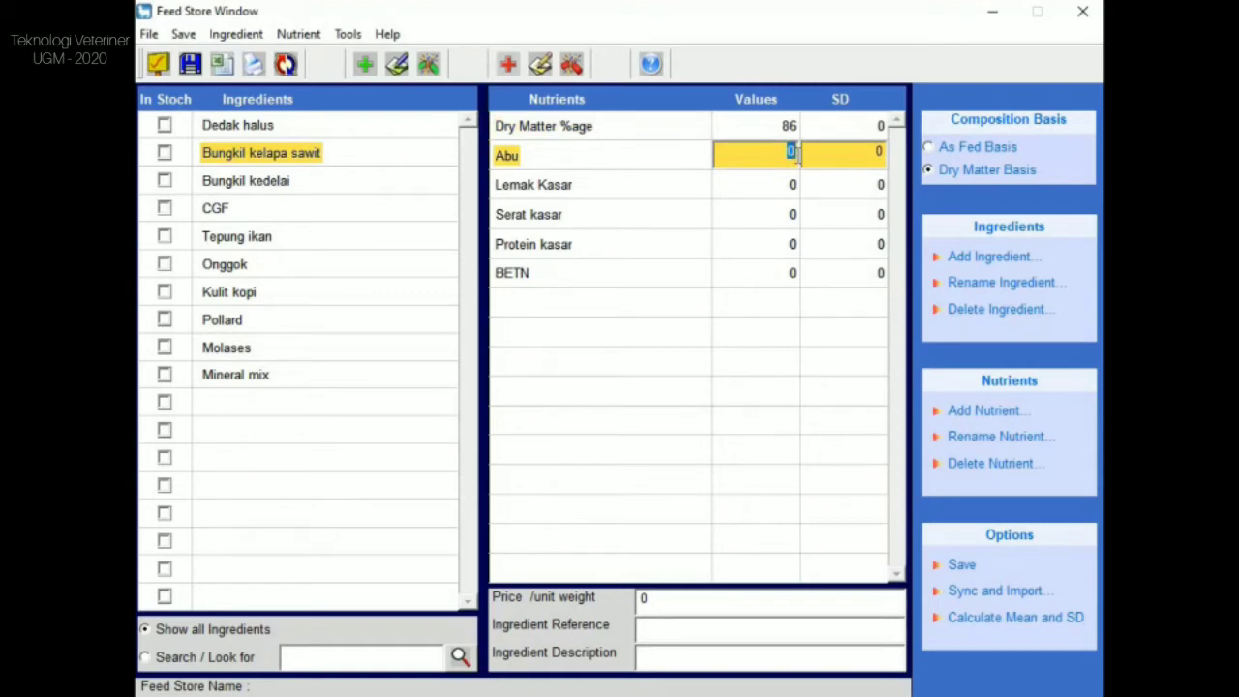
text(5.6)
click(789, 184)
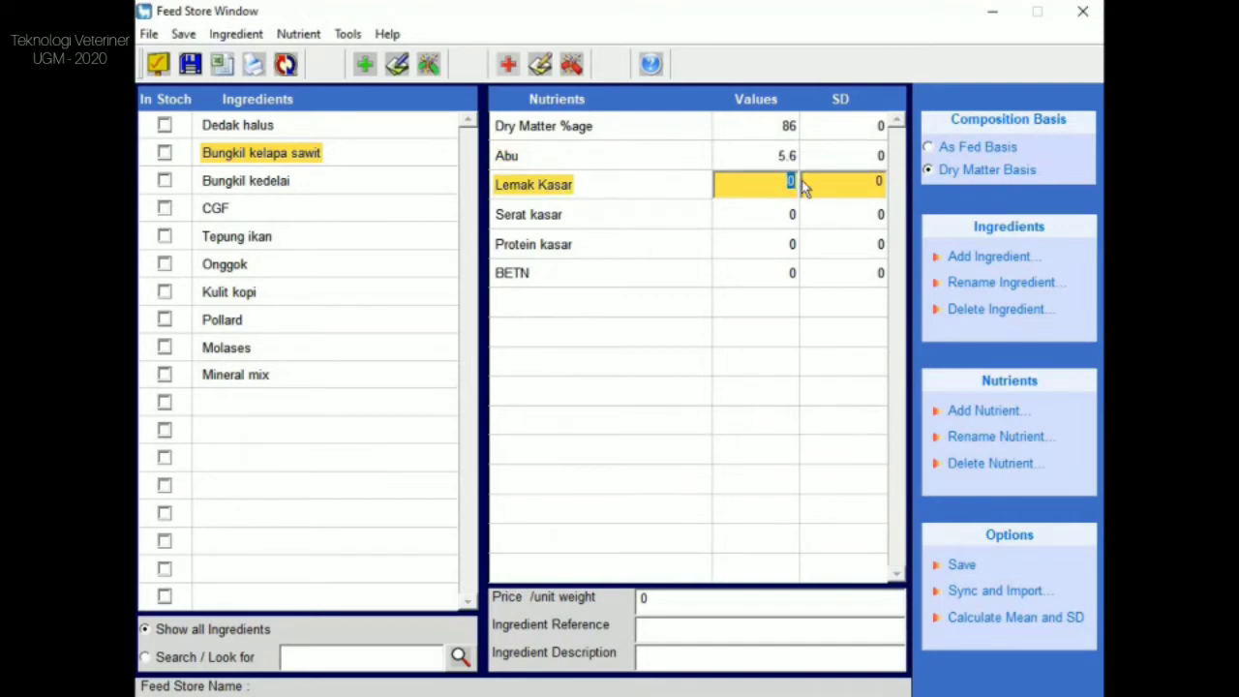
text(9.4)
Set the Serat kasar value of Bungkil kelapa sawit to 16.9 and its Protein kasar value to 12.9.
click(791, 213)
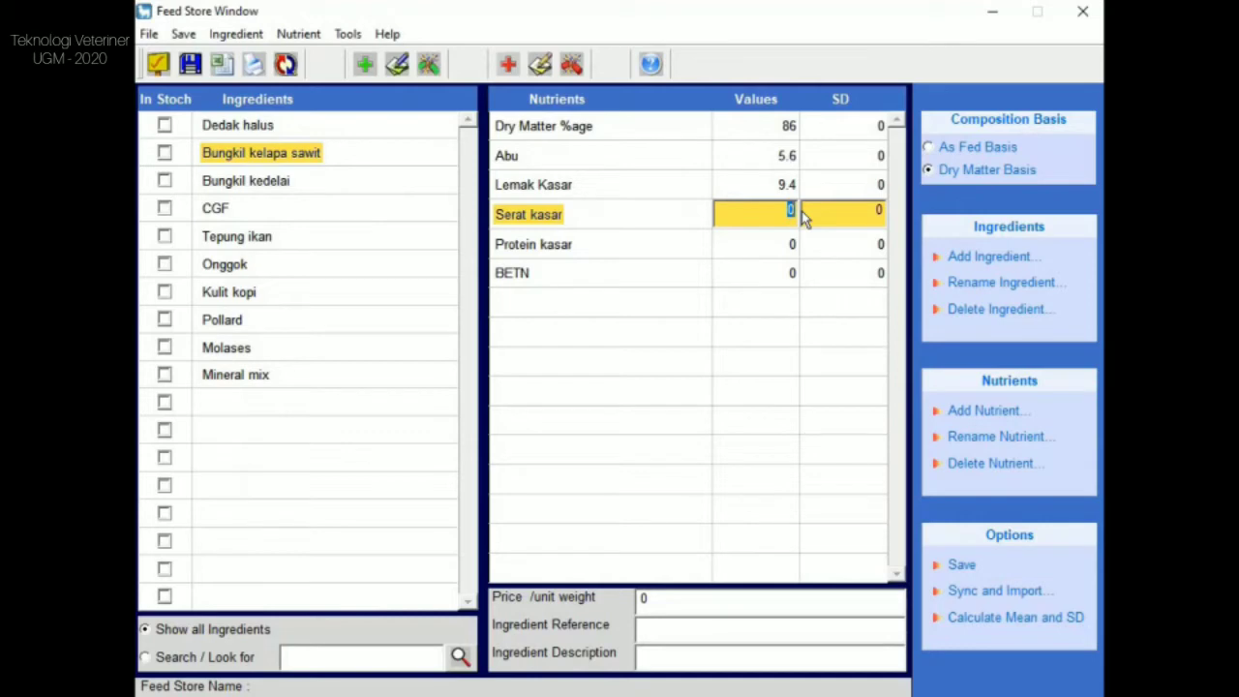
text(16.9)
click(770, 244)
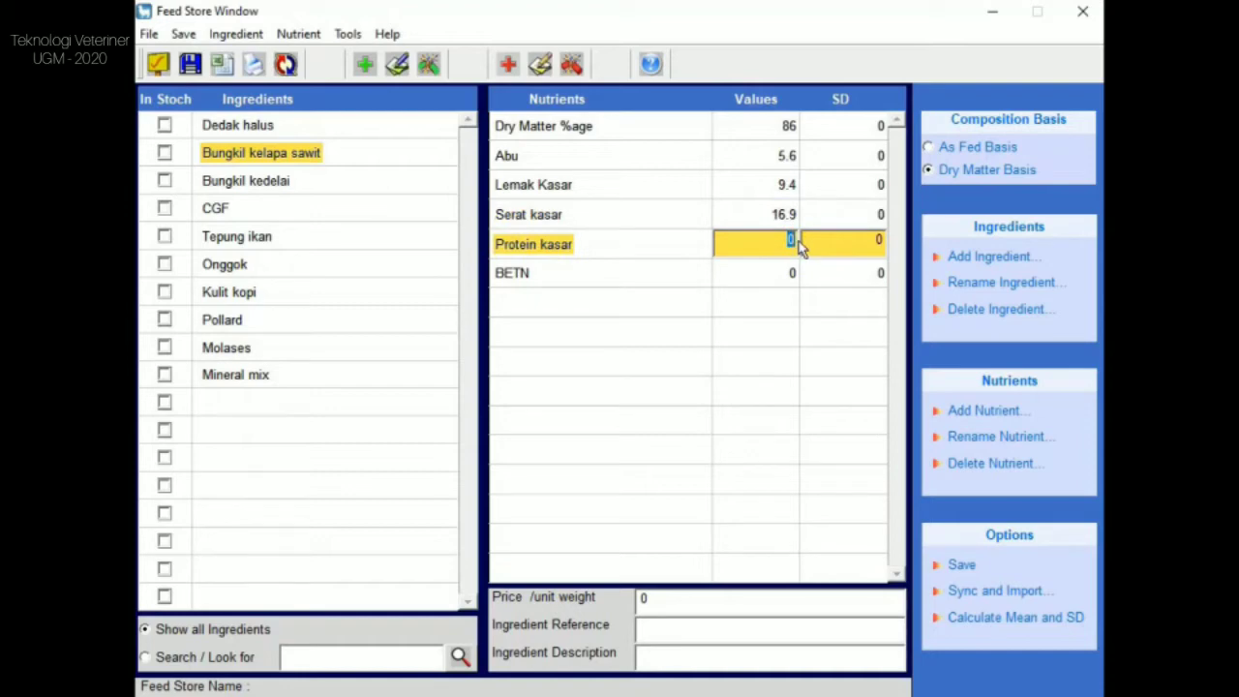
text(12.90)
Set the BETN value of Bungkil kelapa sawit to 41.2.
click(783, 274)
double_click(786, 270)
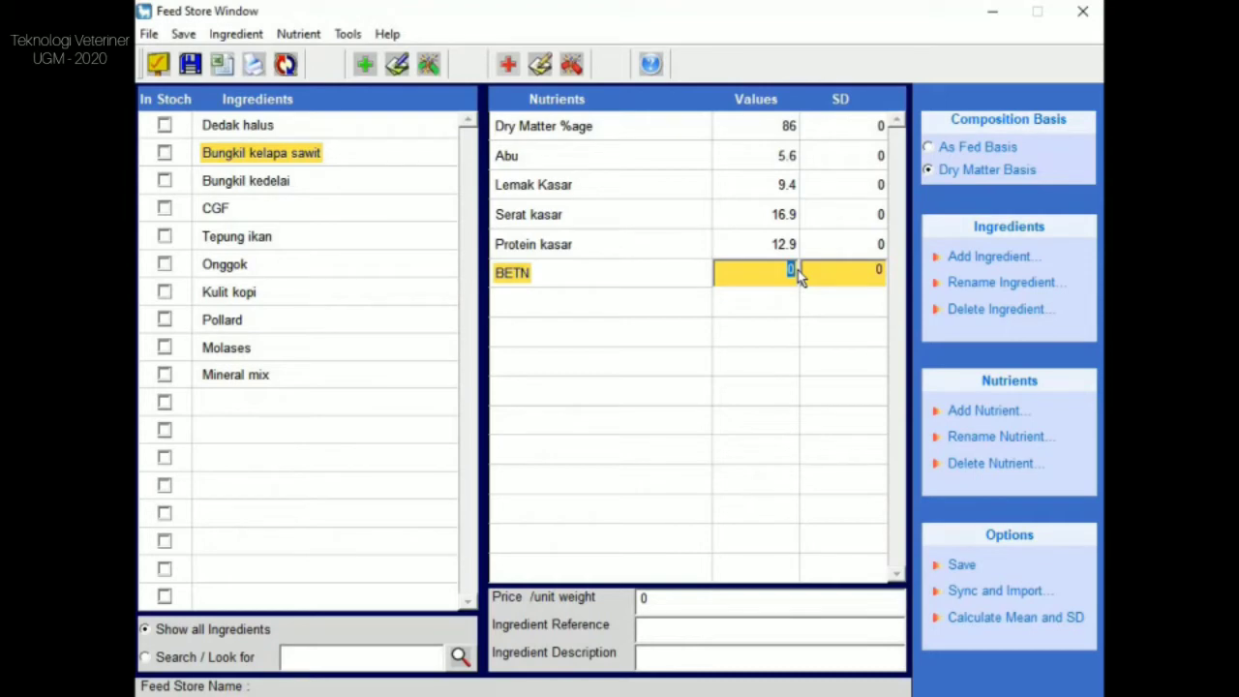
text(41.2)
Switch the composition basis to As Fed Basis and set the price per unit weight of Bungkil kelapa sawit to 4500.
click(976, 147)
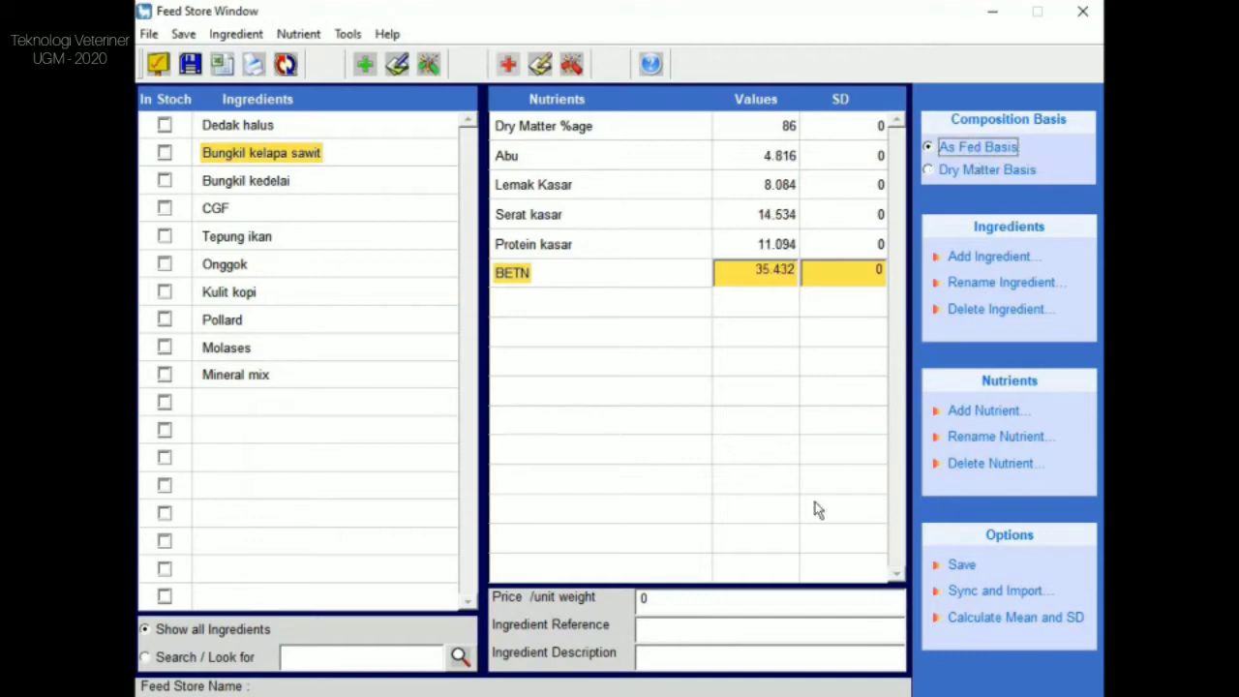
click(679, 597)
drag(676, 602, 626, 600)
text(4500)
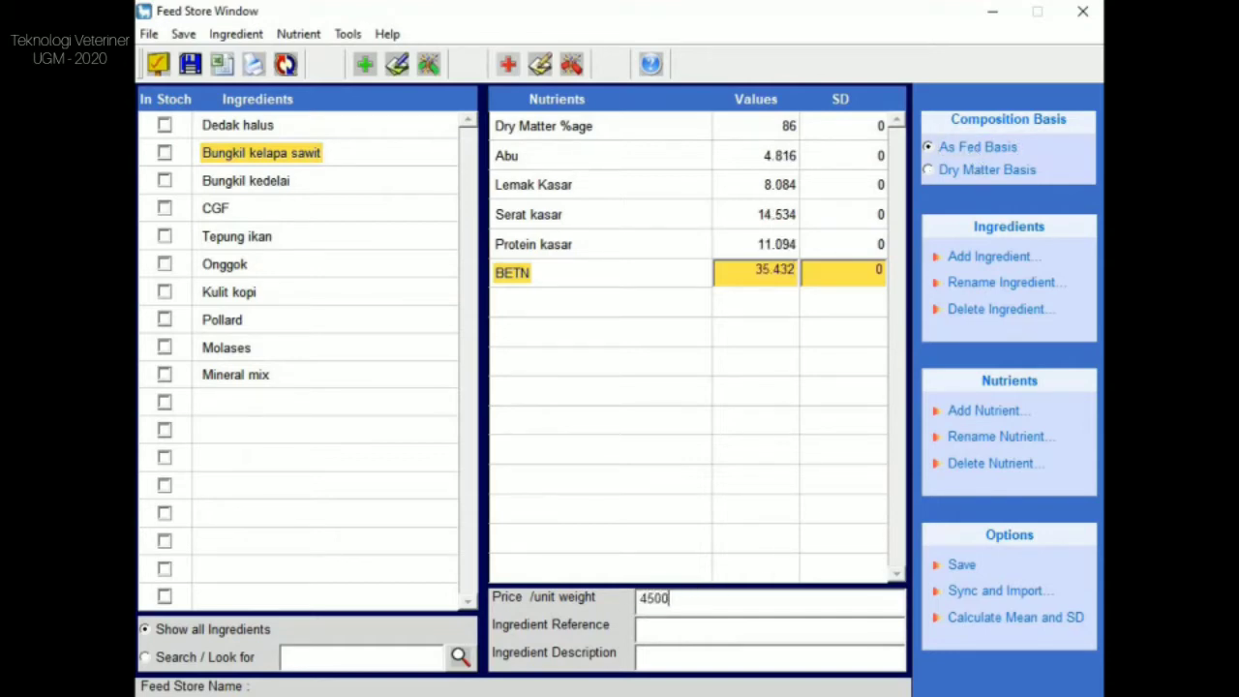
For Bungkil kedelai, switch the composition basis to Dry Matter Basis and set Dry Matter %age to 86.
click(371, 190)
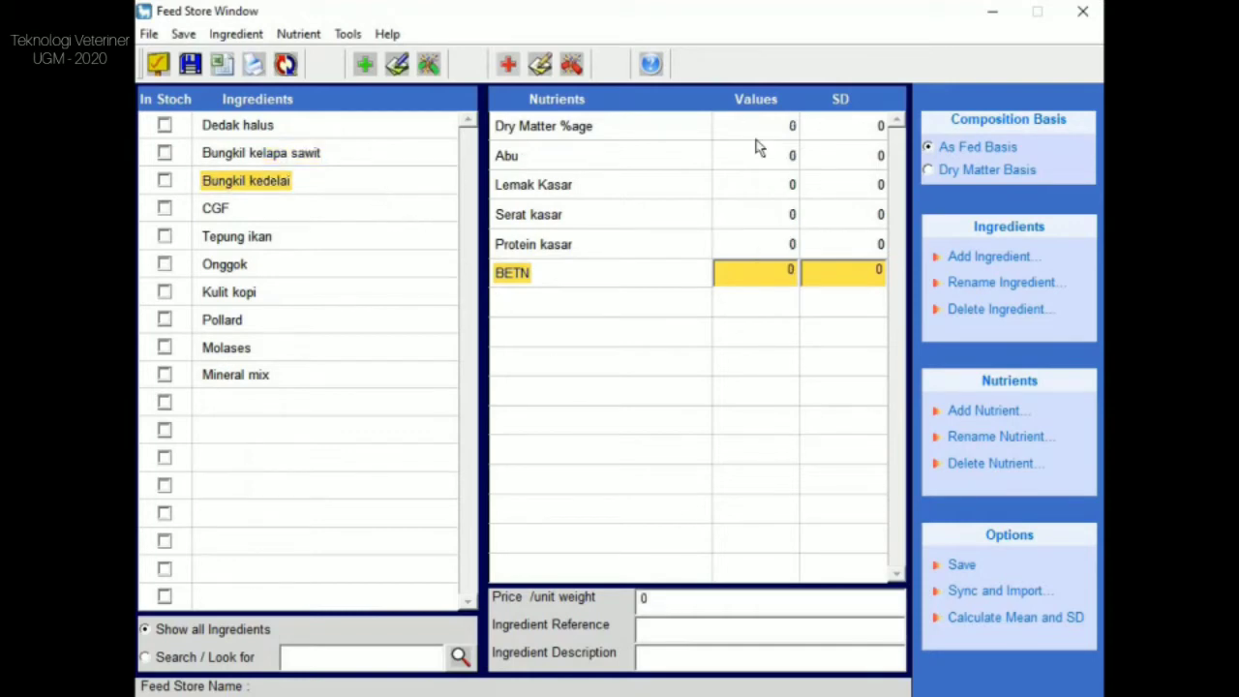
click(944, 176)
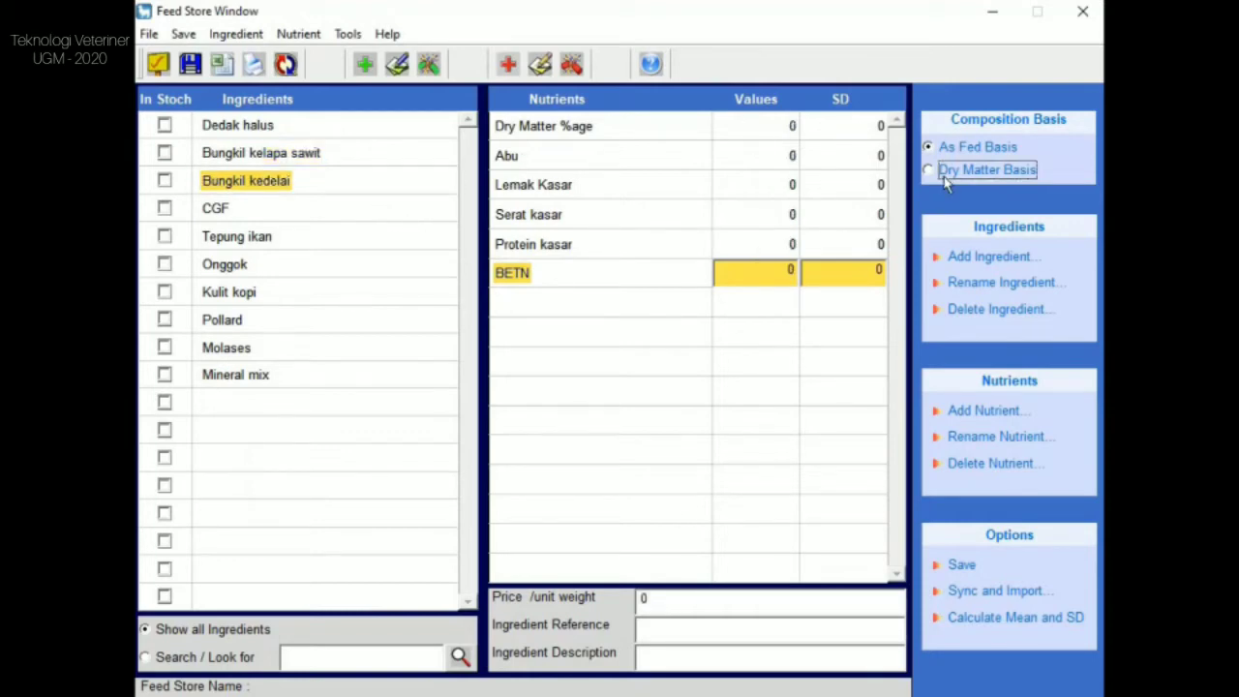
click(779, 126)
click(790, 123)
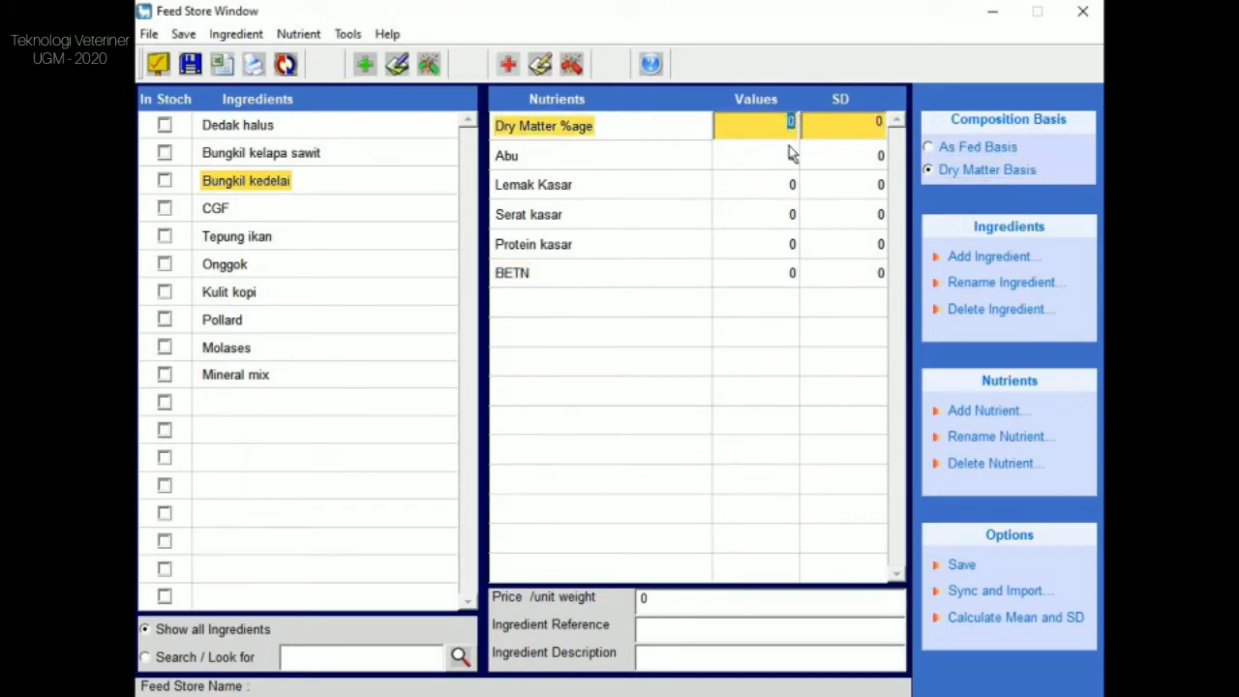
text(86)
Set the Abu value of Bungkil kedelai to 8 and its Lemak Kasar value to 16.
click(790, 158)
click(790, 158)
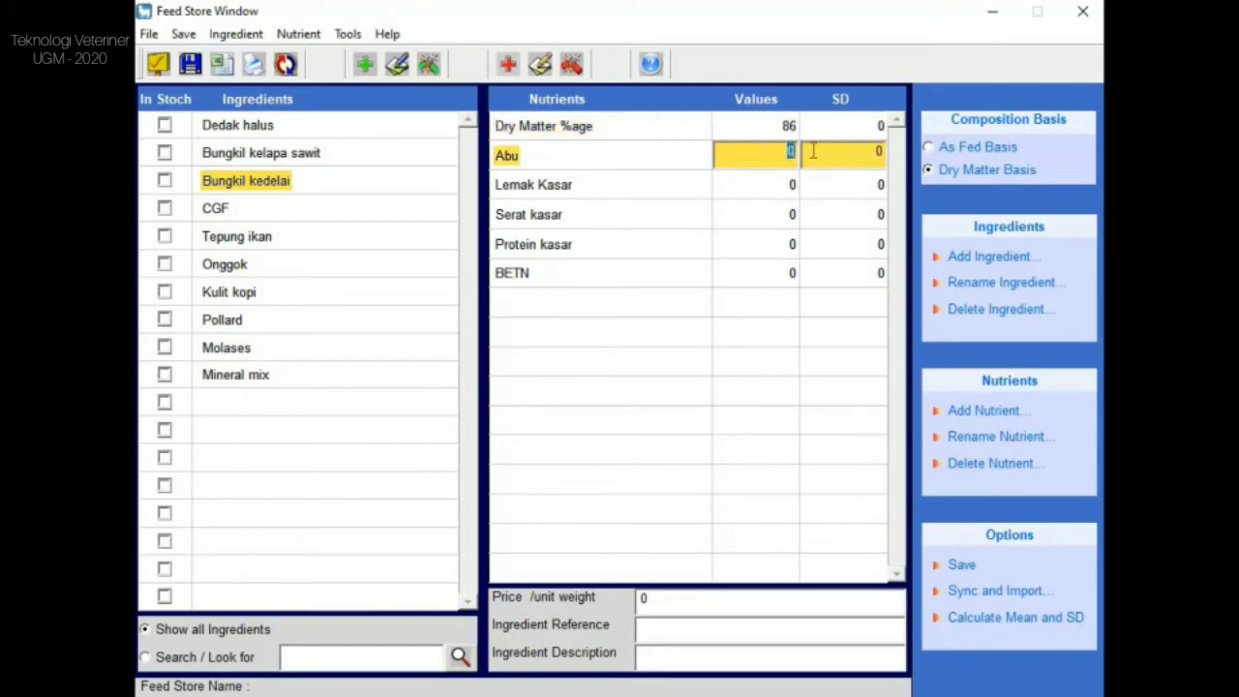
text(8)
click(780, 187)
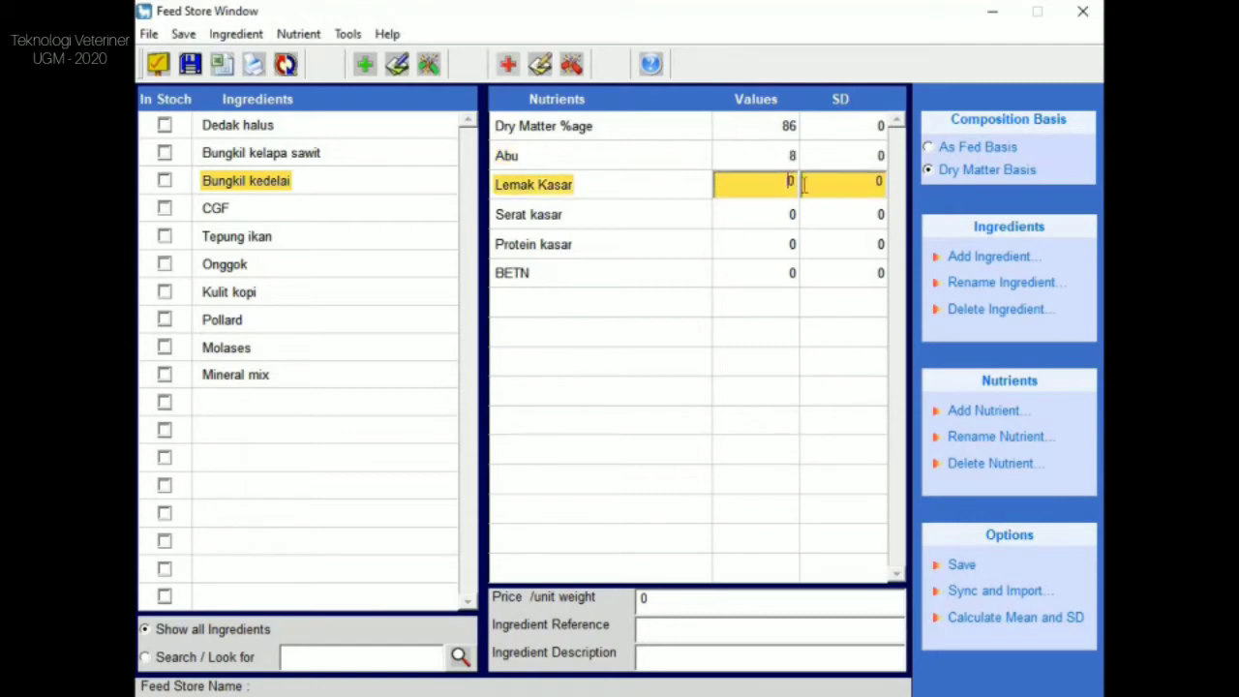
click(800, 191)
text(16)
Set the Serat kasar value of Bungkil kedelai to 5.3 and its Protein kasar value to 38.
click(793, 215)
click(795, 213)
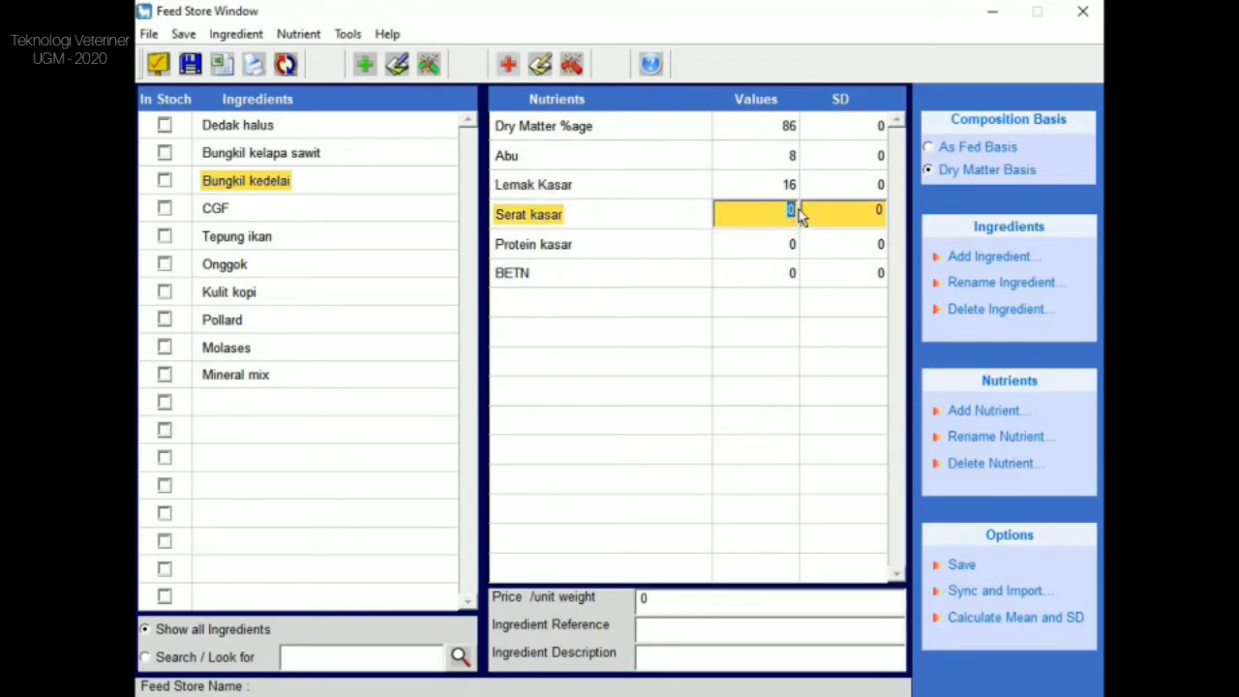
text(5.3)
click(790, 245)
click(790, 244)
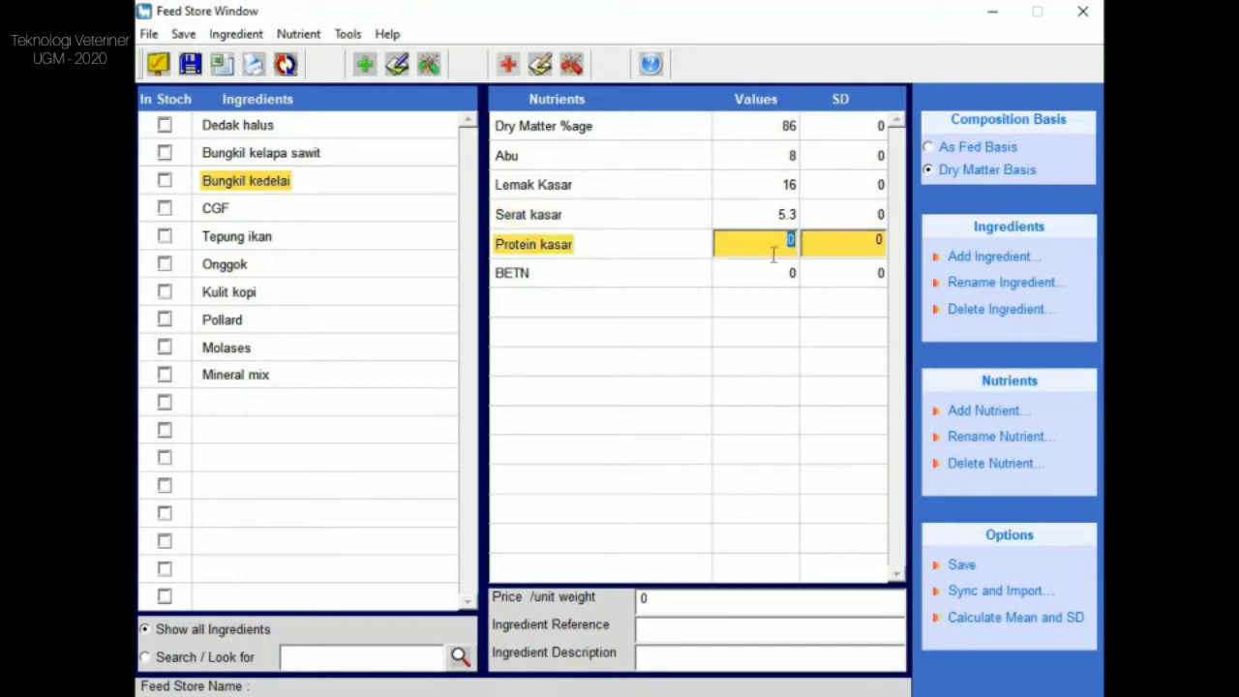
text(38)
Set the BETN value of Bungkil kedelai to 32.
click(786, 274)
click(788, 272)
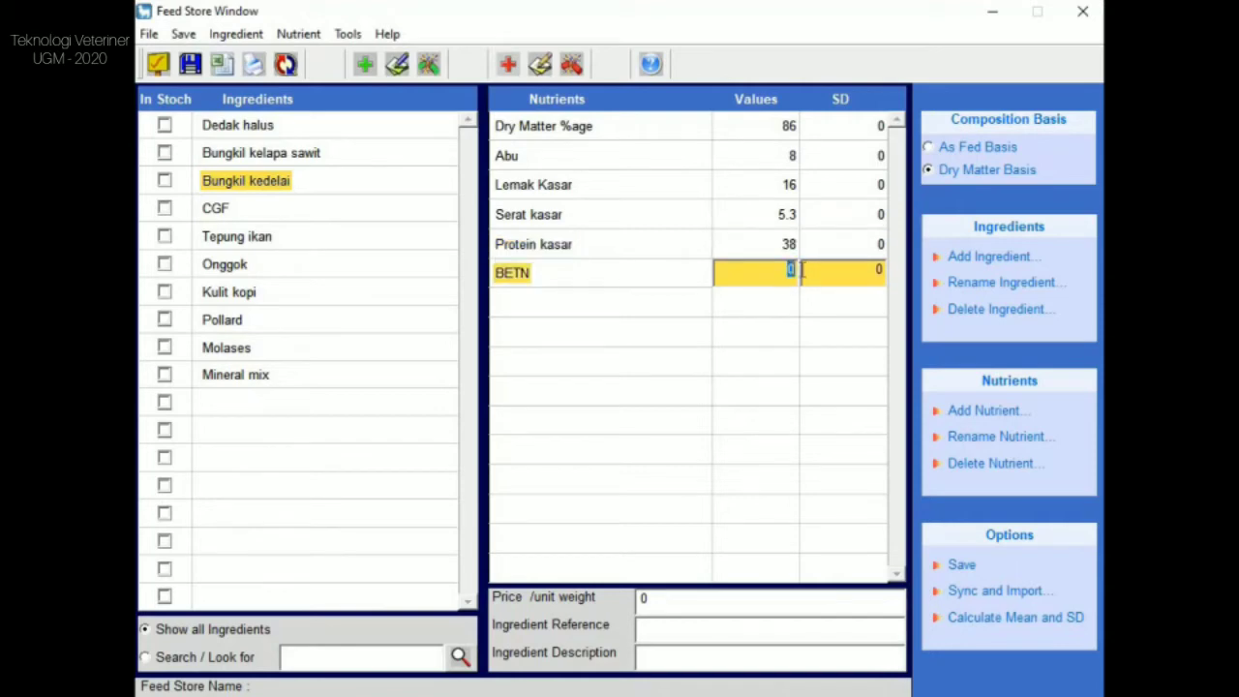
text(32)
Switch the composition basis to As Fed Basis and set the price per unit weight of Bungkil kedelai to 5500.
click(946, 148)
drag(715, 605, 624, 599)
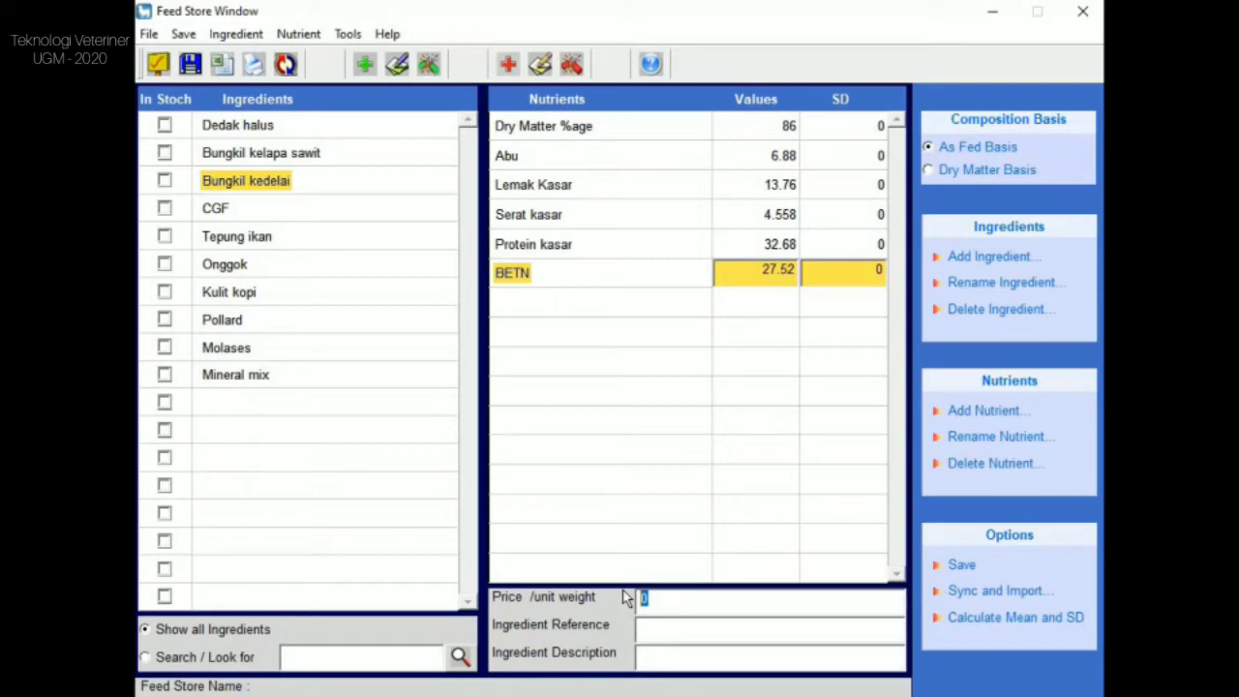
text(6)
key(BackSpace)
text(5500)
For CGF on Dry Matter Basis, set Dry Matter %age to 86 and Abu to 1.5.
click(311, 218)
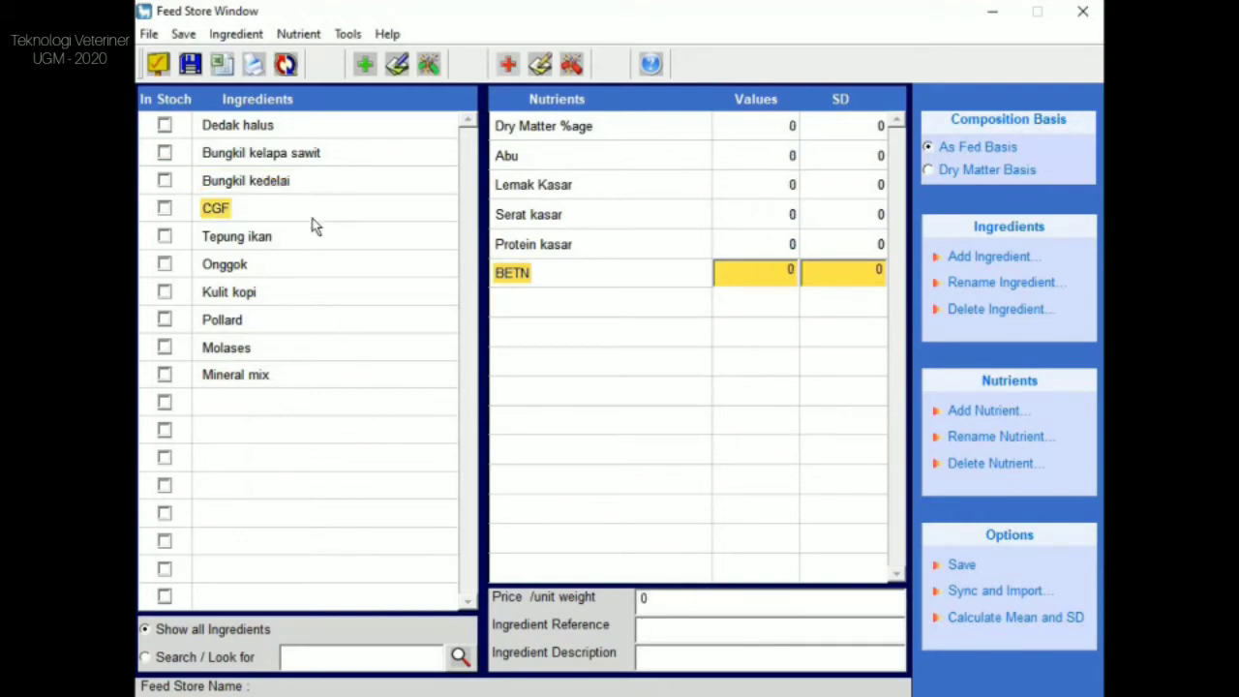
click(929, 170)
click(791, 123)
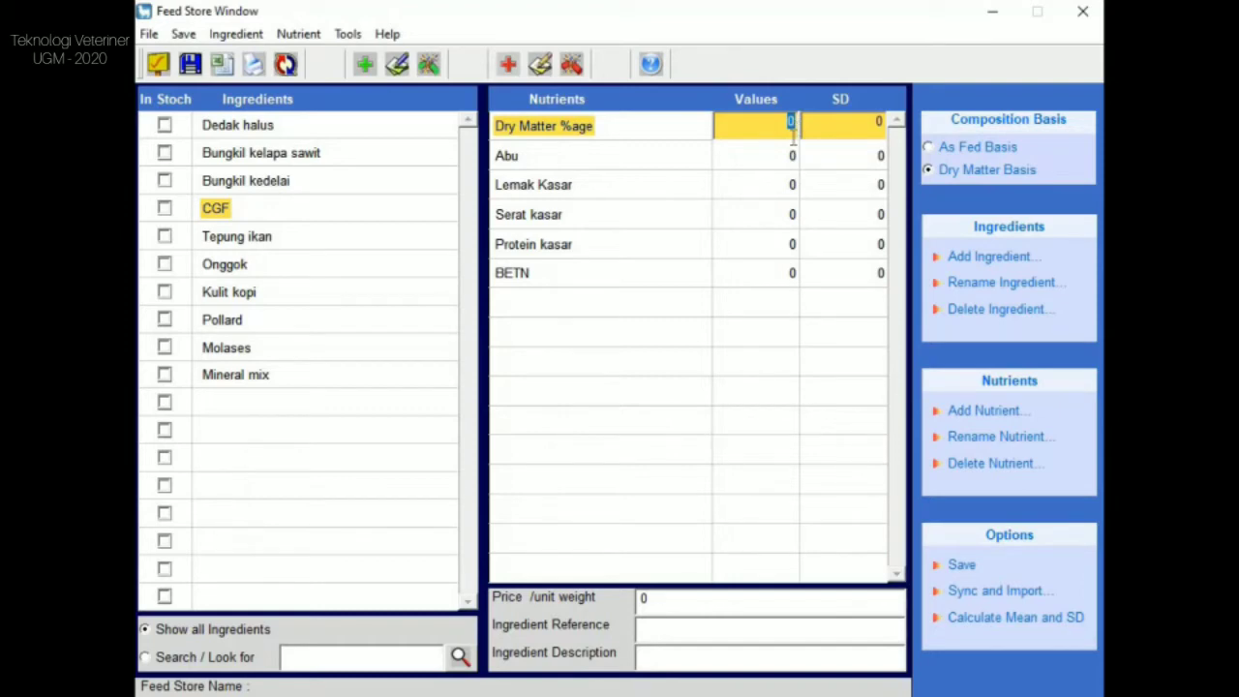
text(86)
click(786, 158)
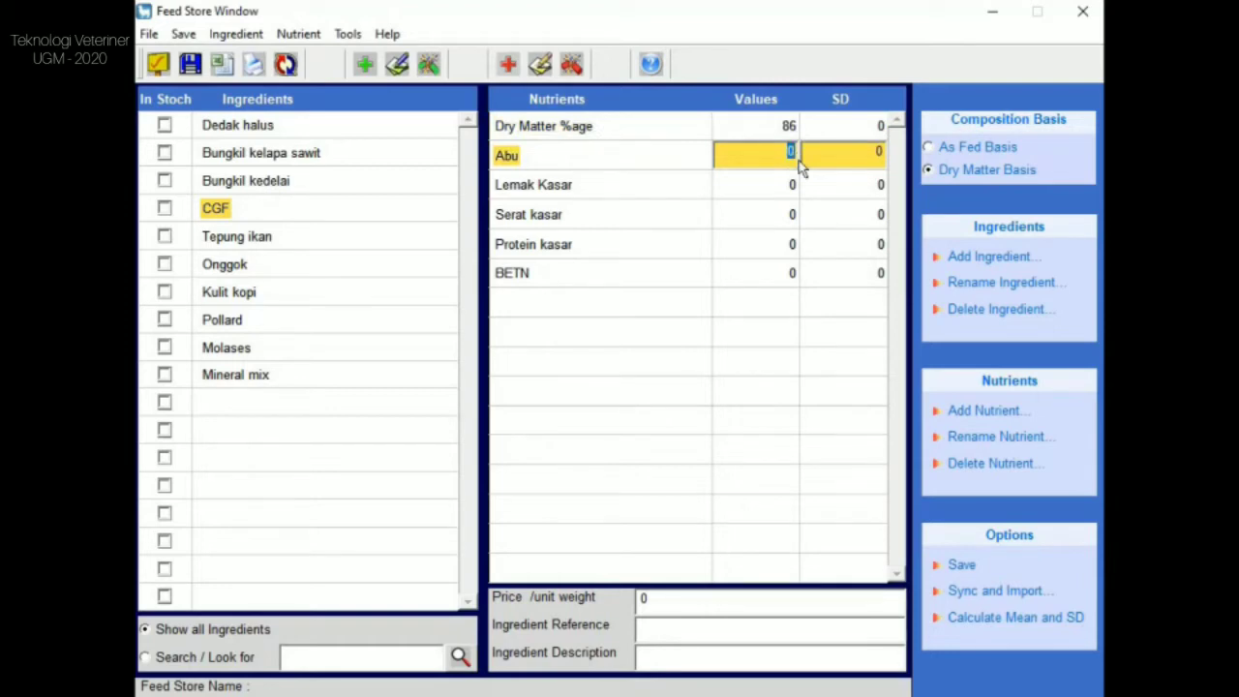
text(1.5)
Set the Lemak Kasar value of CGF to 2.6 and its Serat kasar value to 8.
click(791, 185)
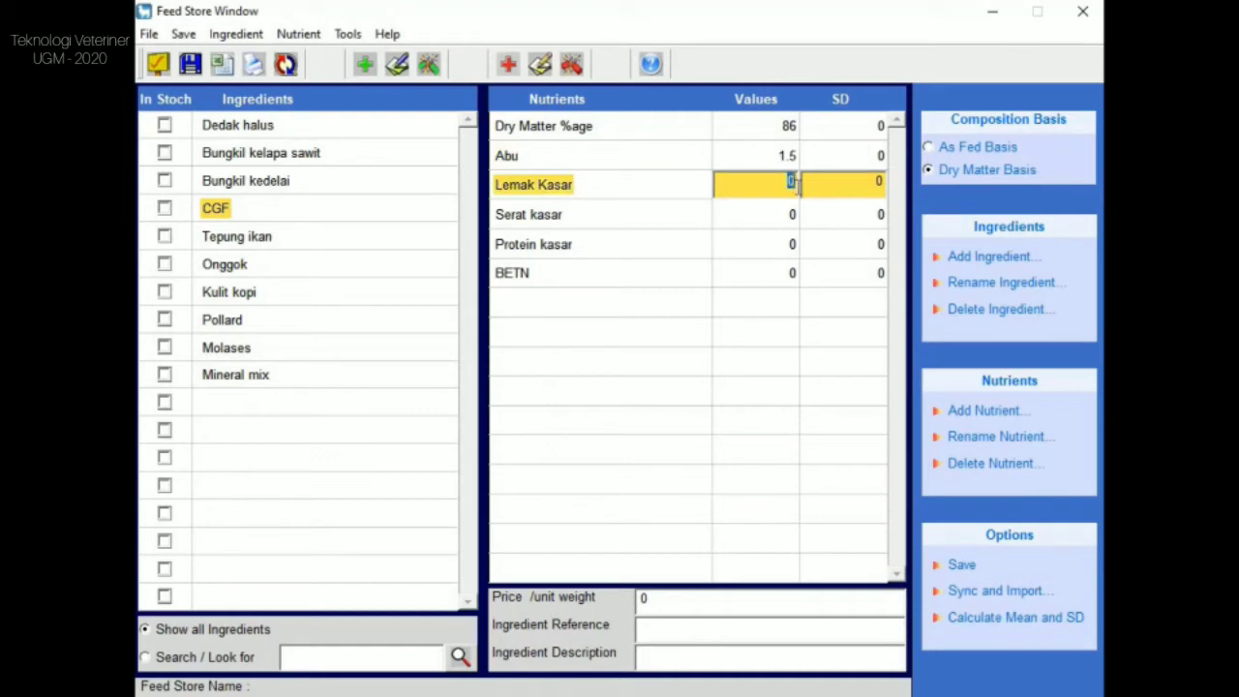
text(2.6)
click(788, 214)
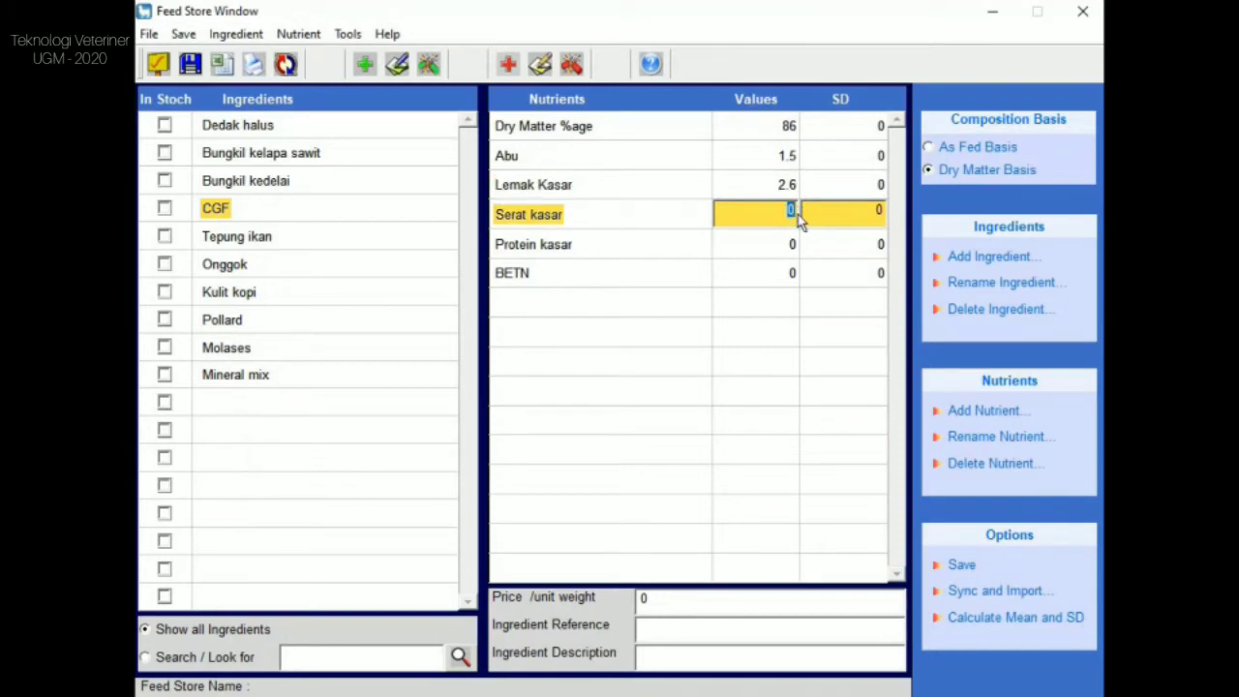
text(8)
Set the Protein kasar value of CGF to 22 and its BETN value to 80.
click(789, 244)
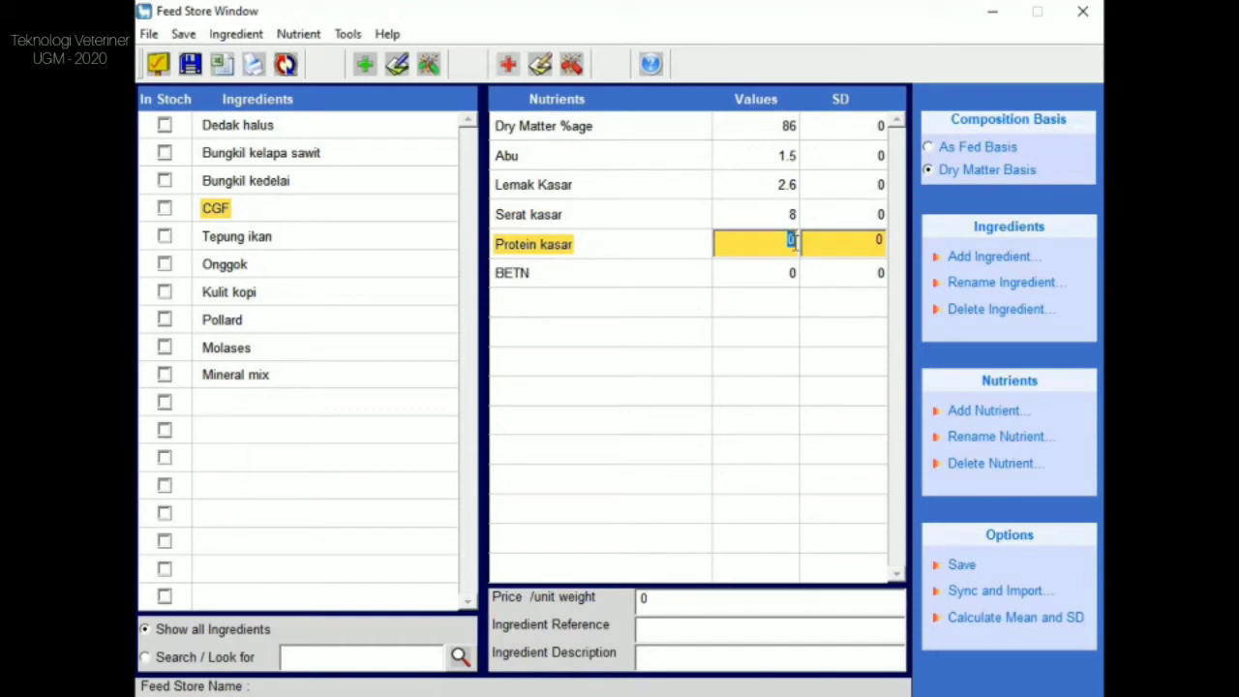
text(22)
click(789, 272)
text(80)
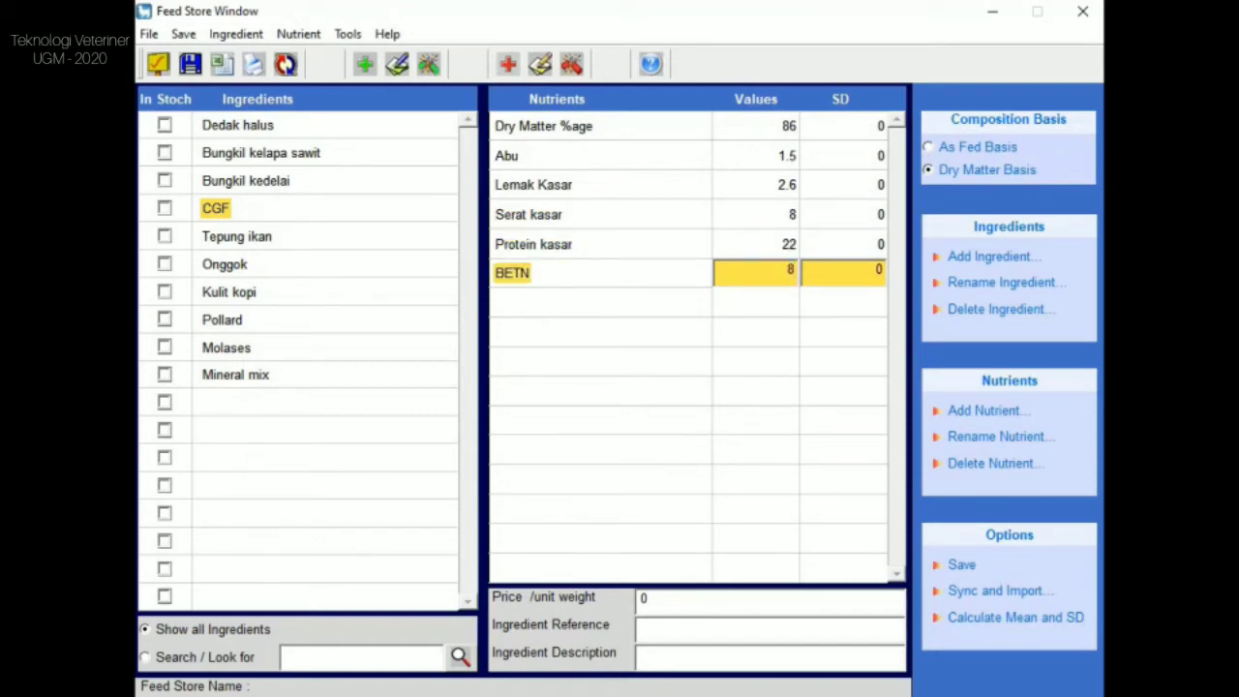
Switch the composition basis to As Fed Basis and set the price per unit weight of CGF to 3500.
click(956, 153)
drag(737, 600, 622, 603)
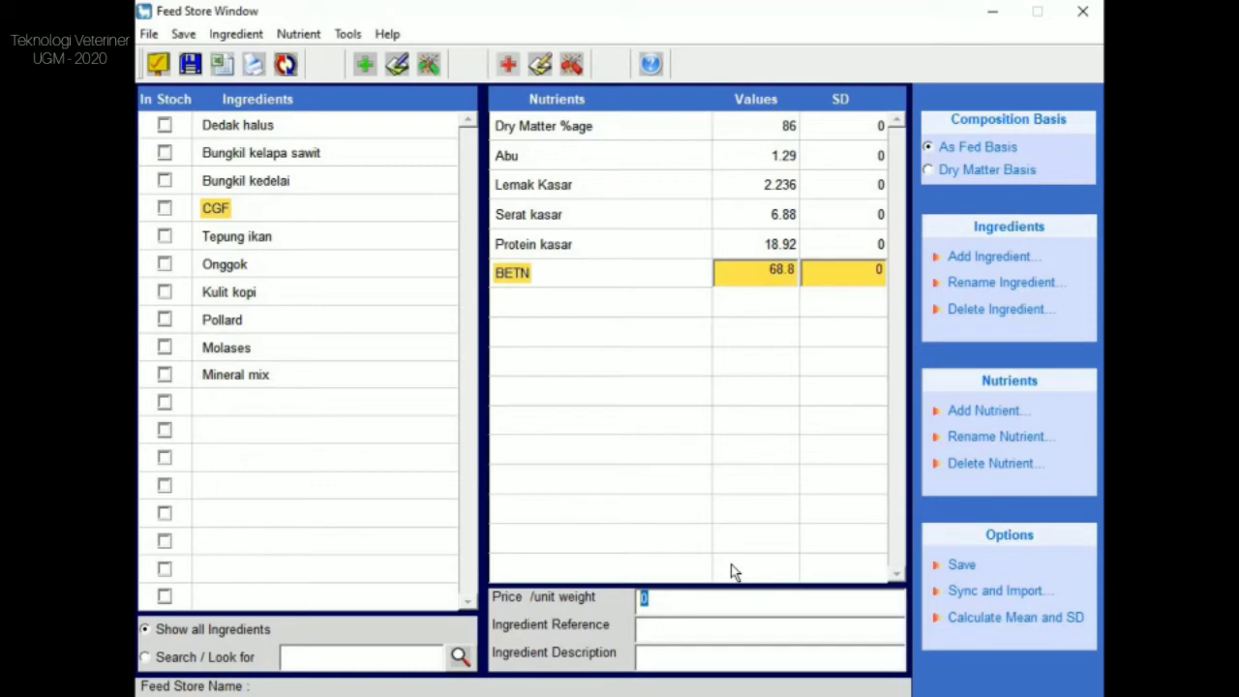
text(3500)
Set the Dry Matter %age value of Tepung ikan to 84.6.
click(332, 236)
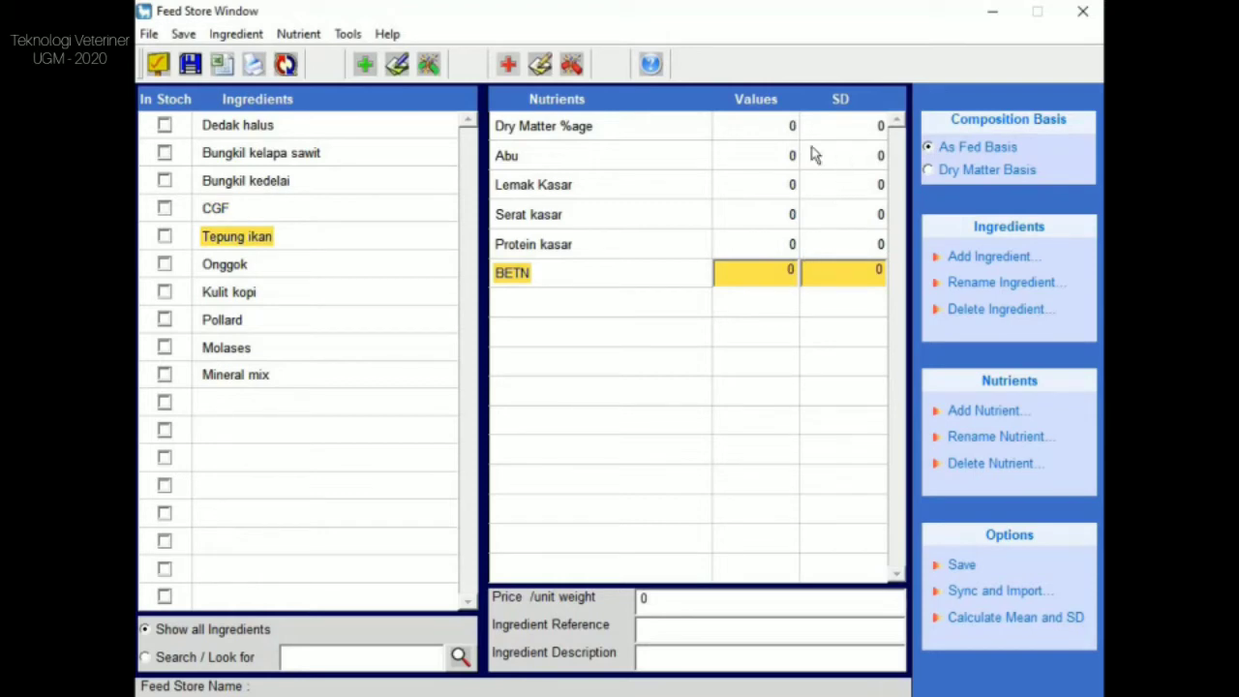
click(784, 127)
click(793, 122)
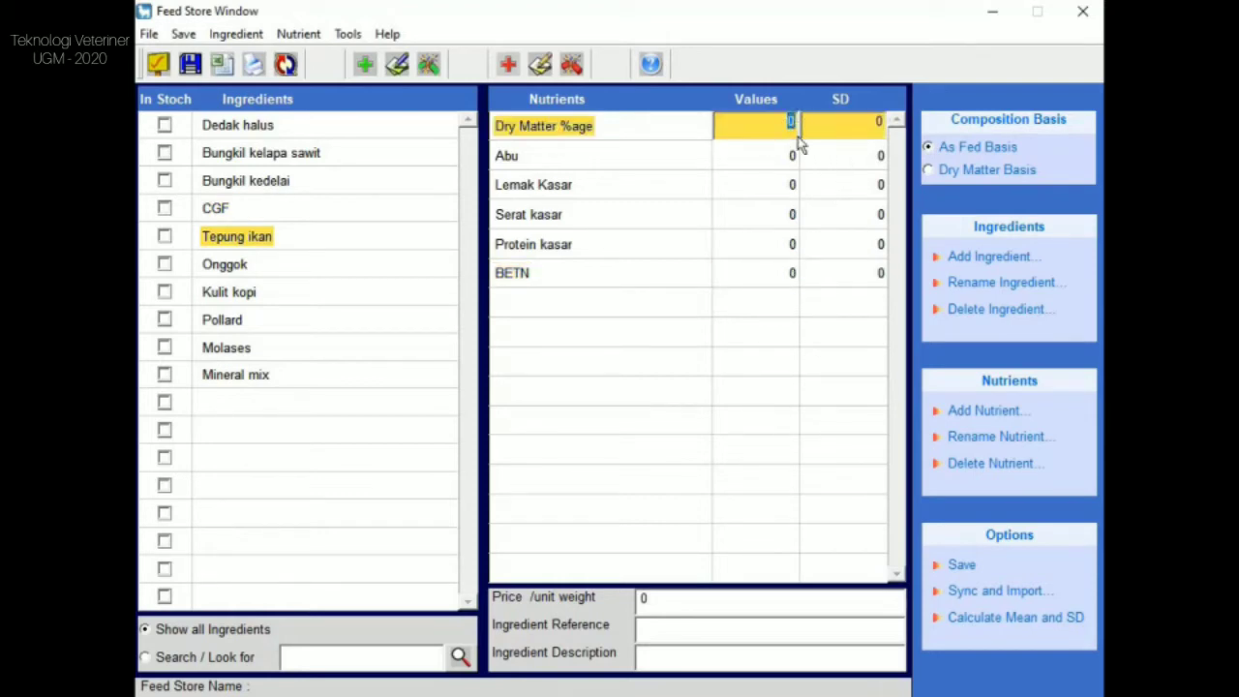
text(84.6)
Switch the composition basis to Dry Matter Basis and set the Abu value of Tepung ikan to 14.2.
click(782, 155)
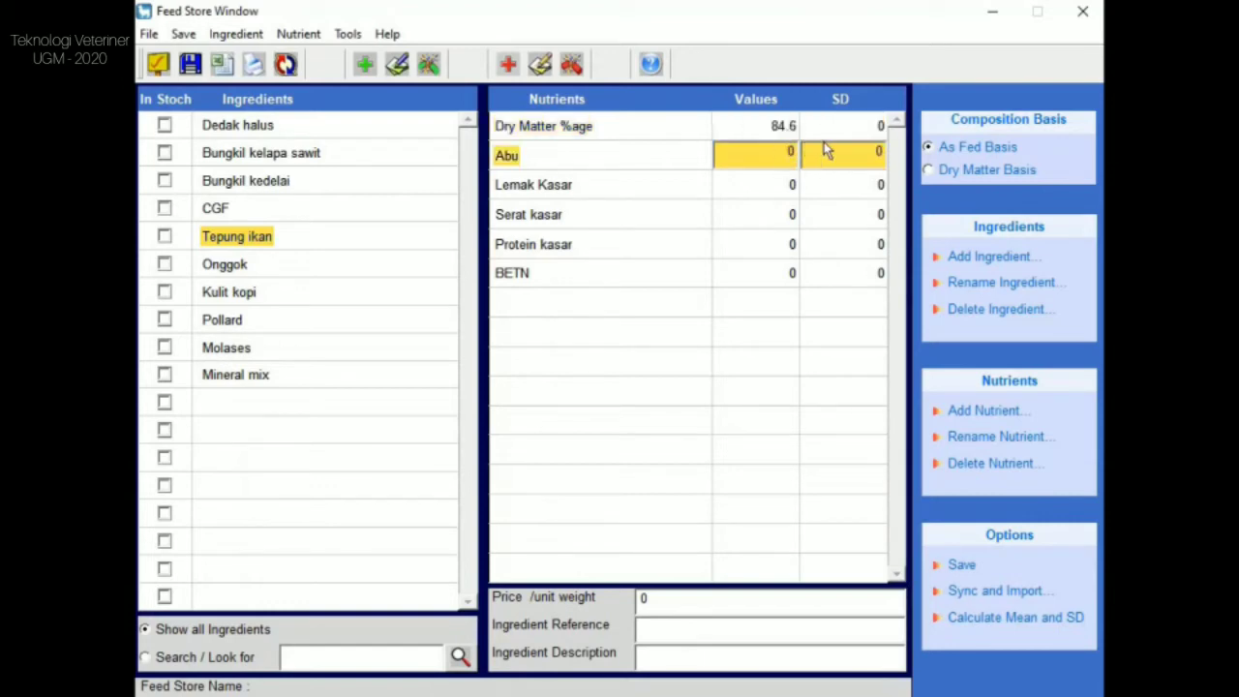
click(945, 172)
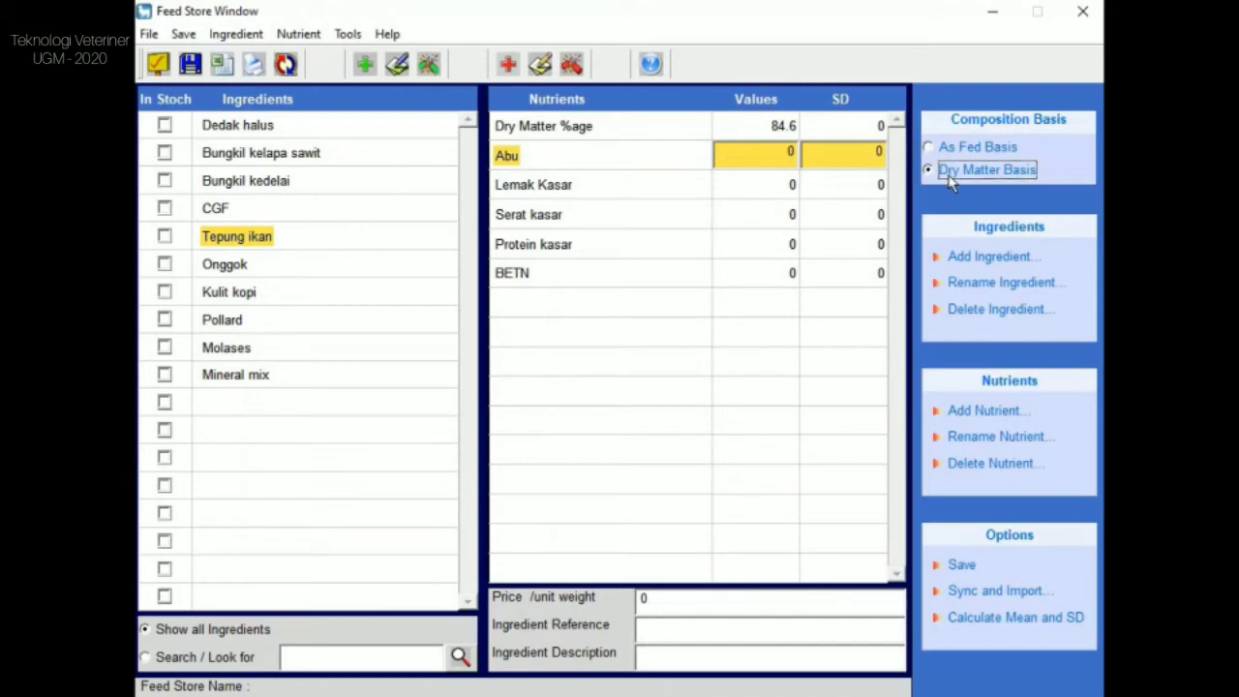
click(780, 152)
text(14.2)
Set the Lemak Kasar value of Tepung ikan to 10.2 and its Serat kasar value to 0.6.
click(742, 194)
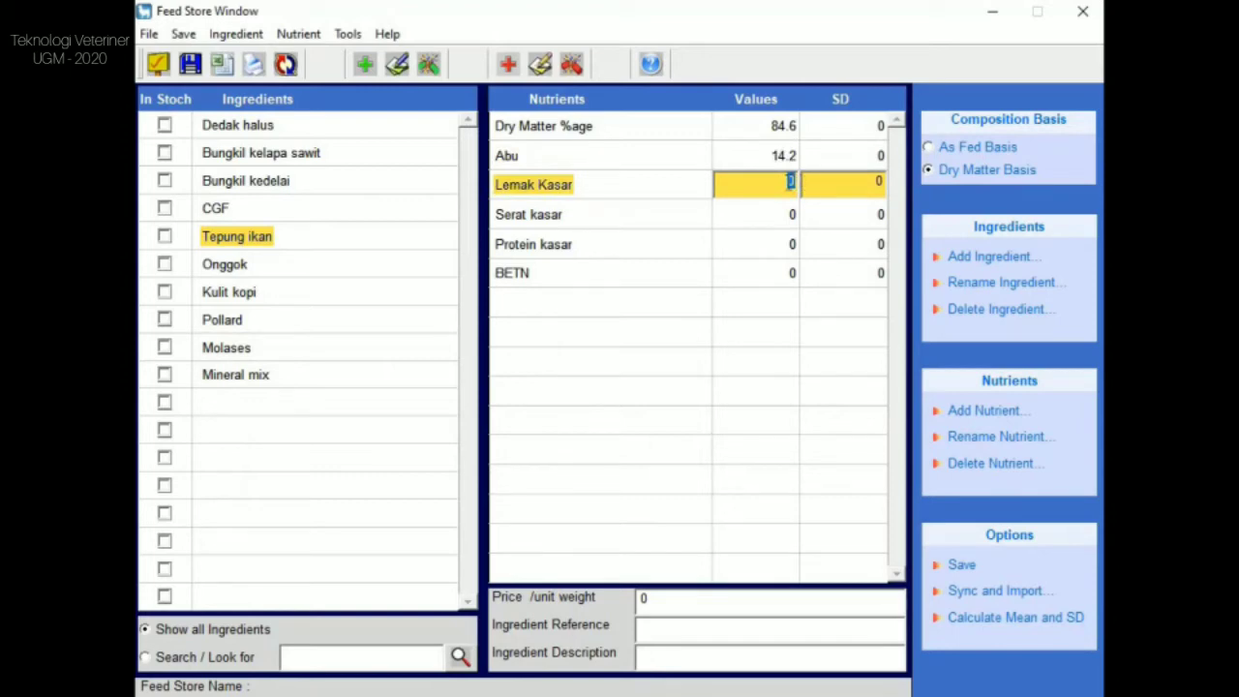
text(10.2)
click(767, 214)
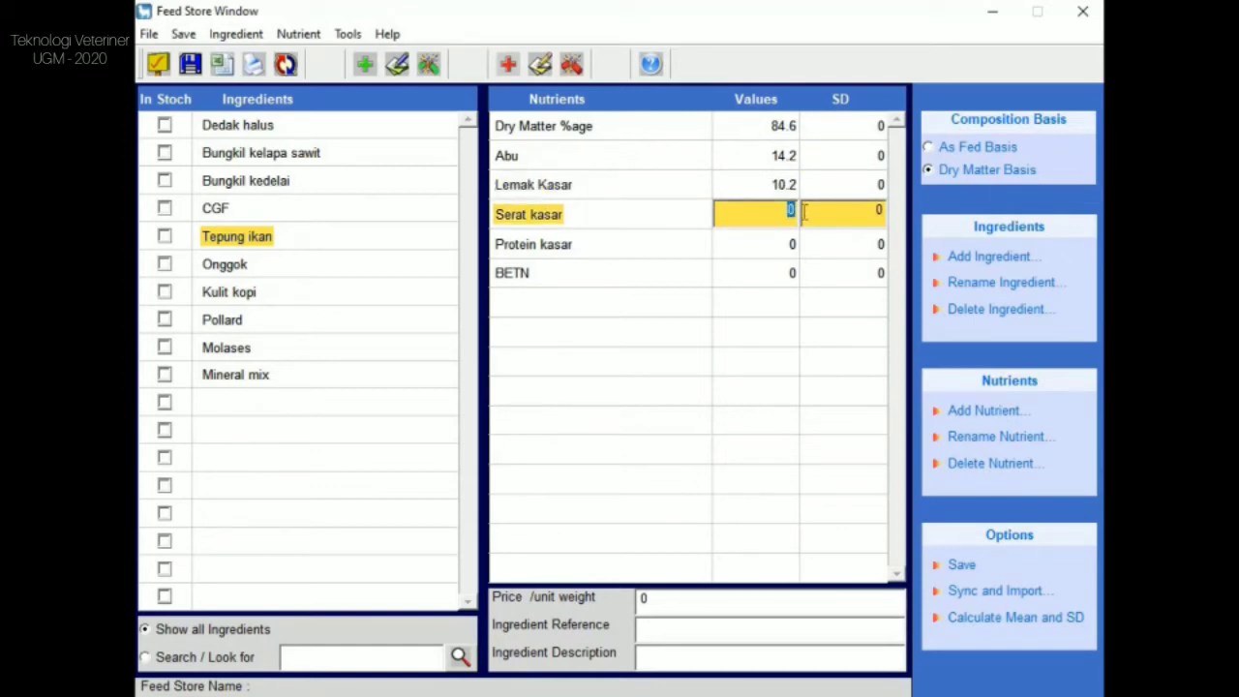
text(0.6)
Set the Protein kasar value of Tepung ikan to 74.8 and its BETN value to 0.2.
click(770, 245)
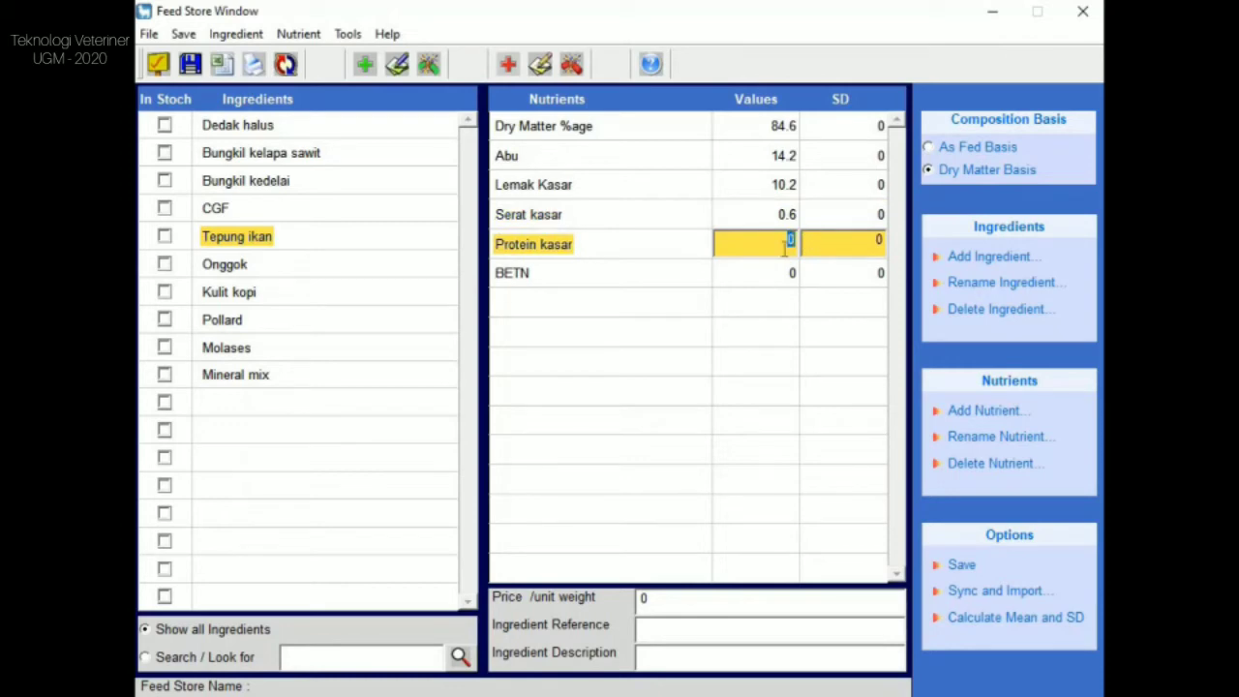
text(74.8)
click(791, 273)
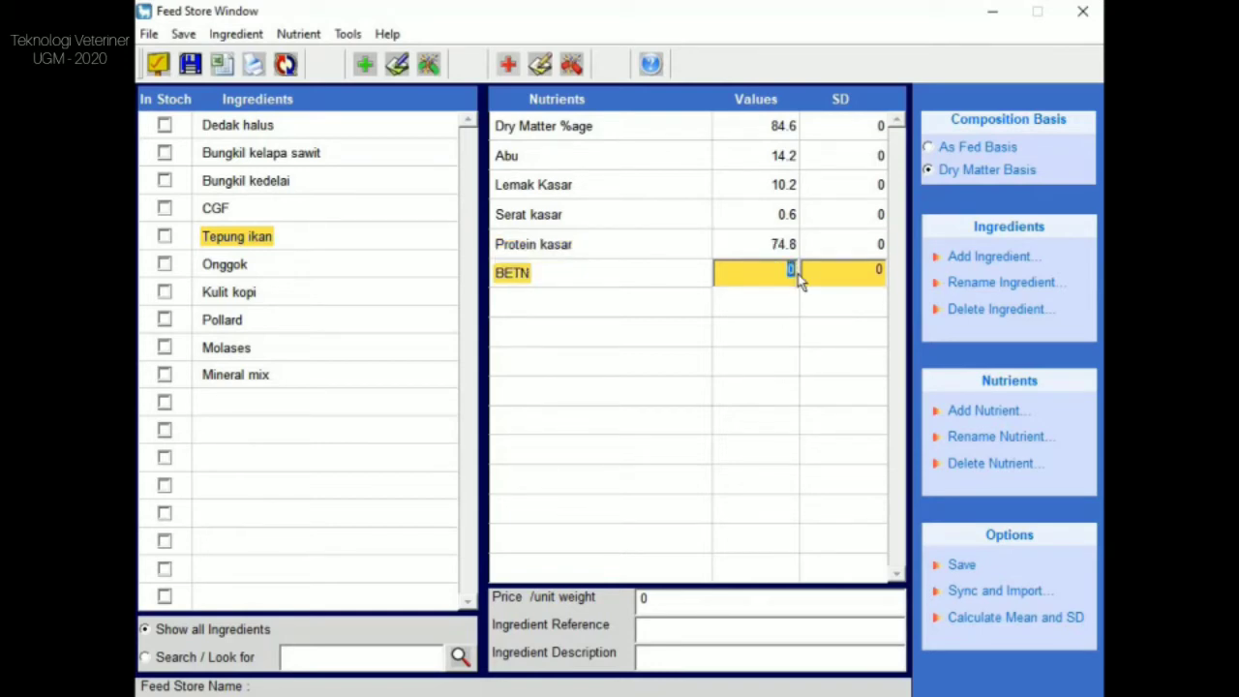
text(0.2)
click(808, 314)
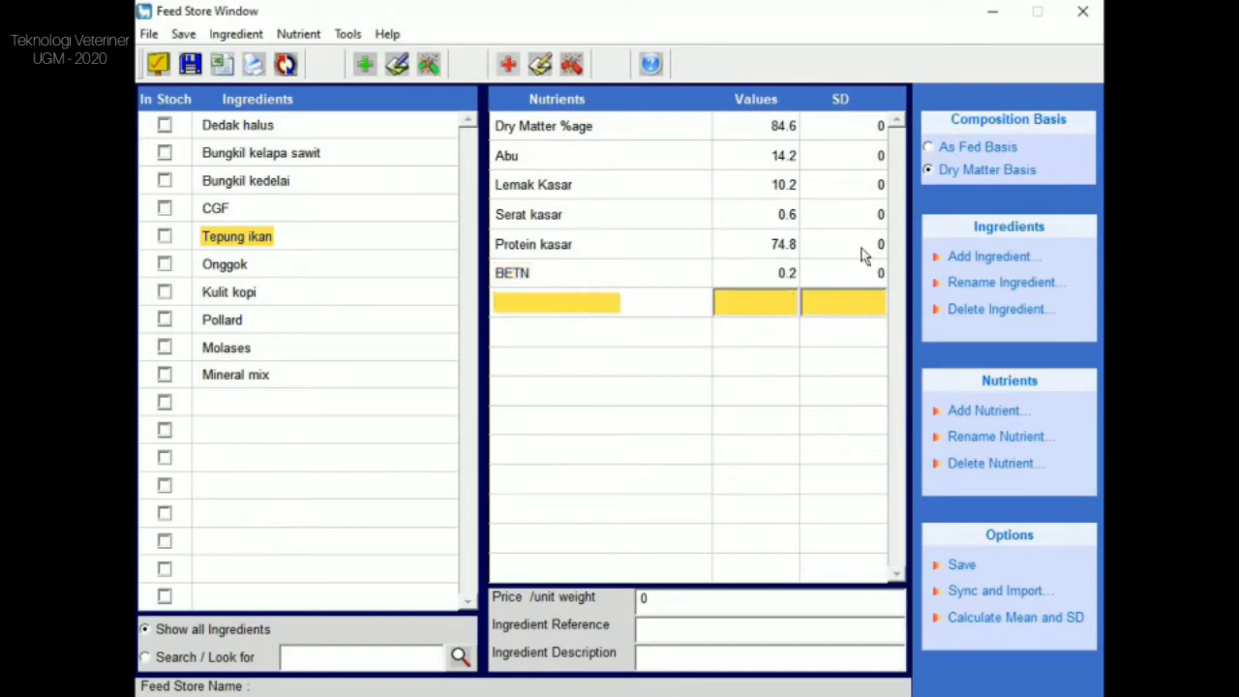
Switch the composition basis to As Fed Basis and set the price per unit weight of Tepung ikan to 7000.
click(960, 147)
click(694, 607)
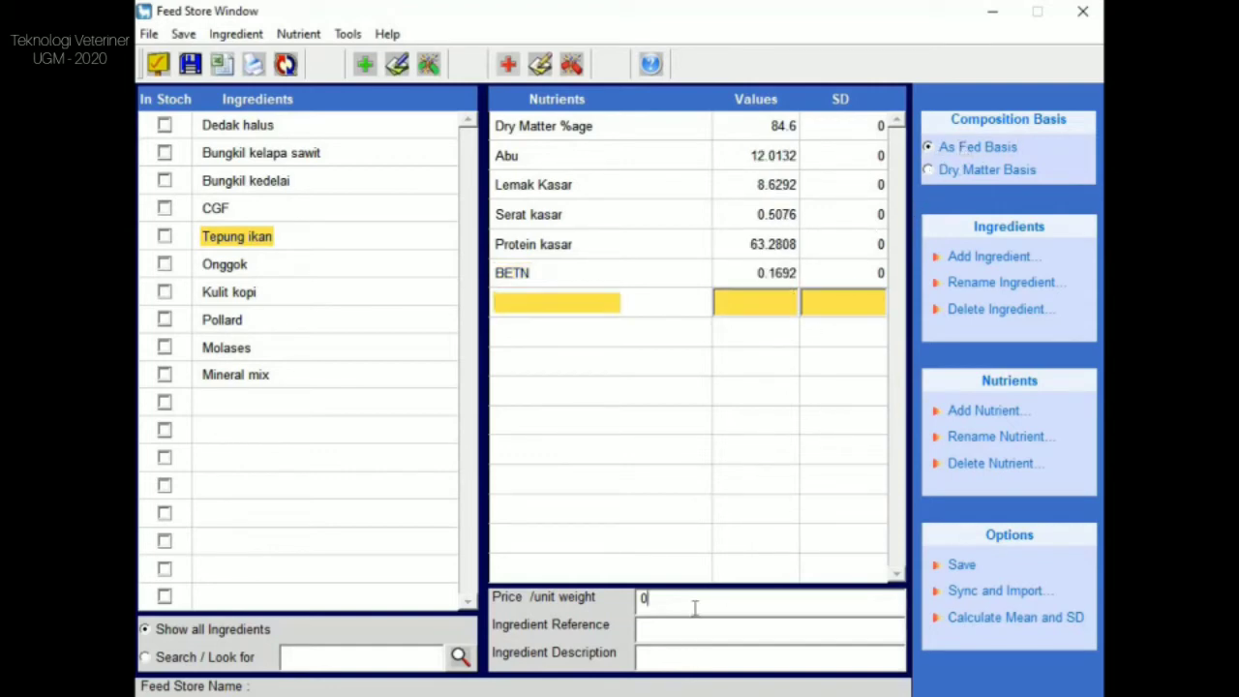
drag(672, 597, 618, 600)
text(7000)
For Onggok, switch the composition basis to Dry Matter Basis and set Dry Matter %age to 79.8.
click(282, 267)
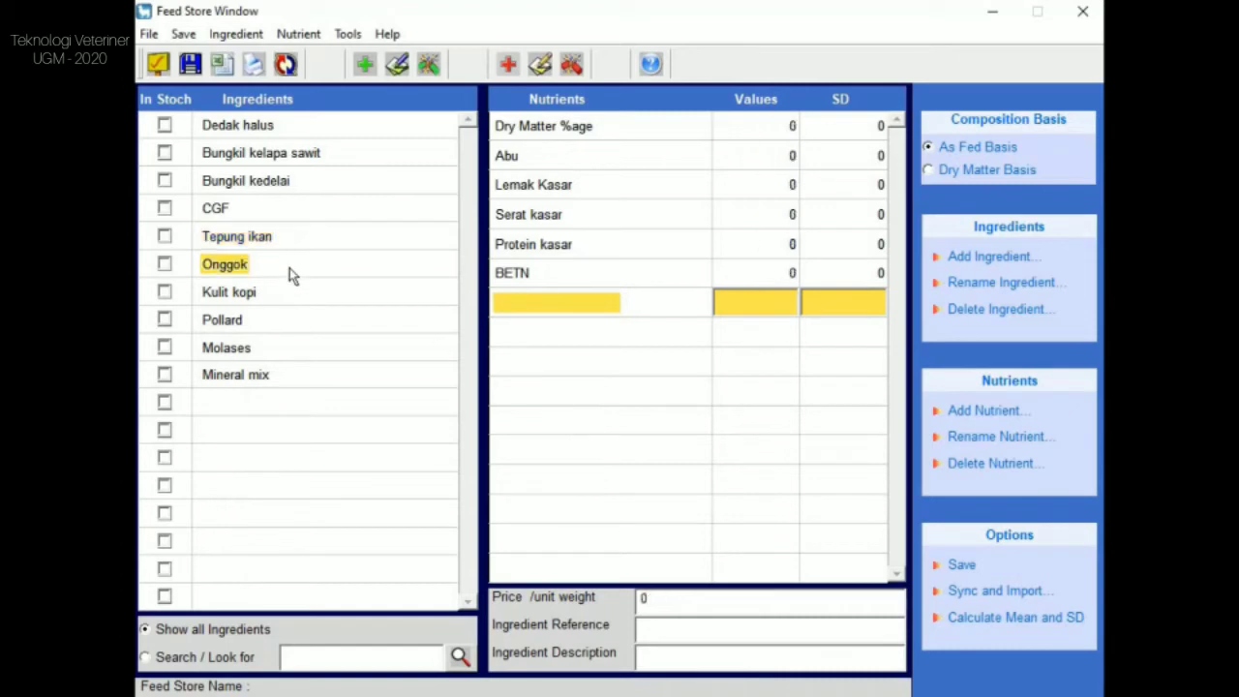
click(931, 169)
click(779, 124)
double_click(779, 125)
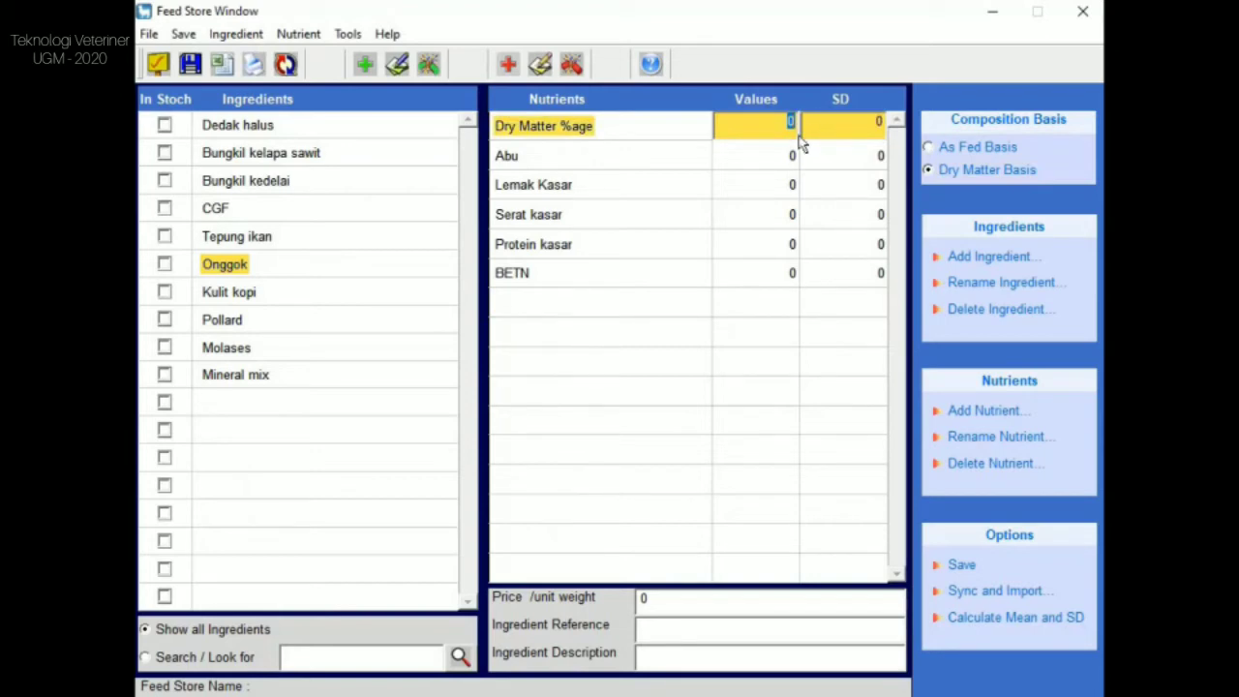
text(79.8)
Set the Abu value of Onggok to 2.49 and its Lemak Kasar value to 0.32.
click(792, 158)
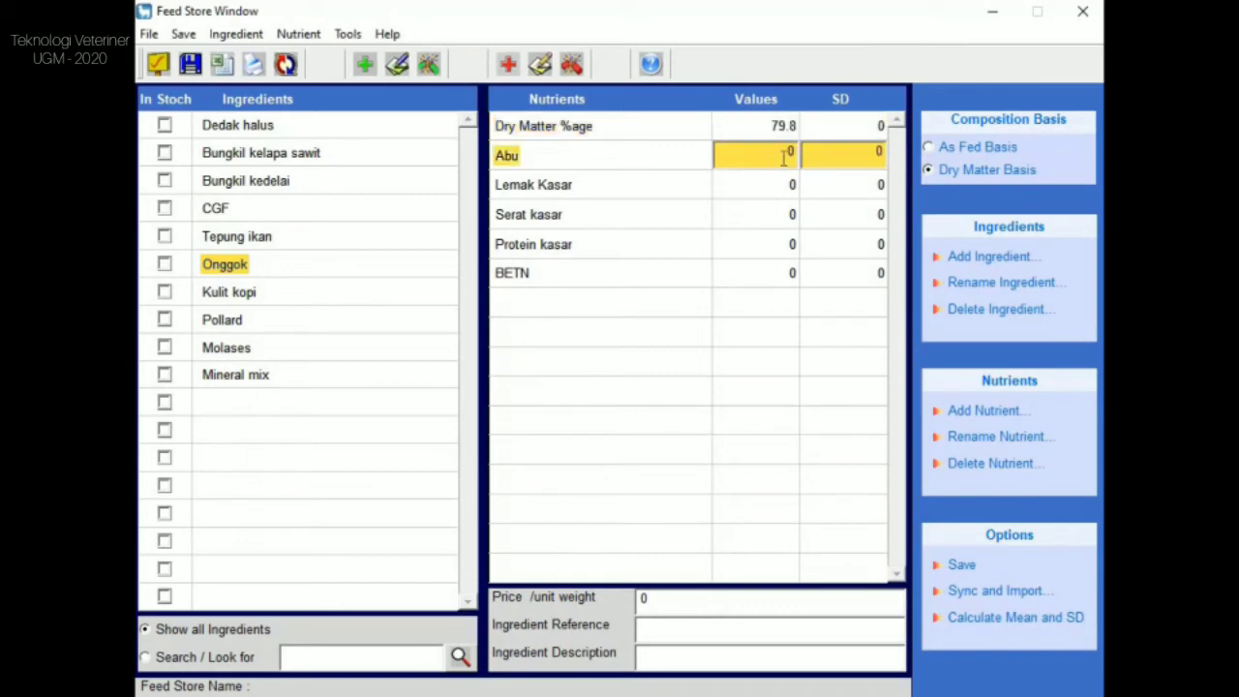
double_click(790, 152)
text(2.49)
click(779, 184)
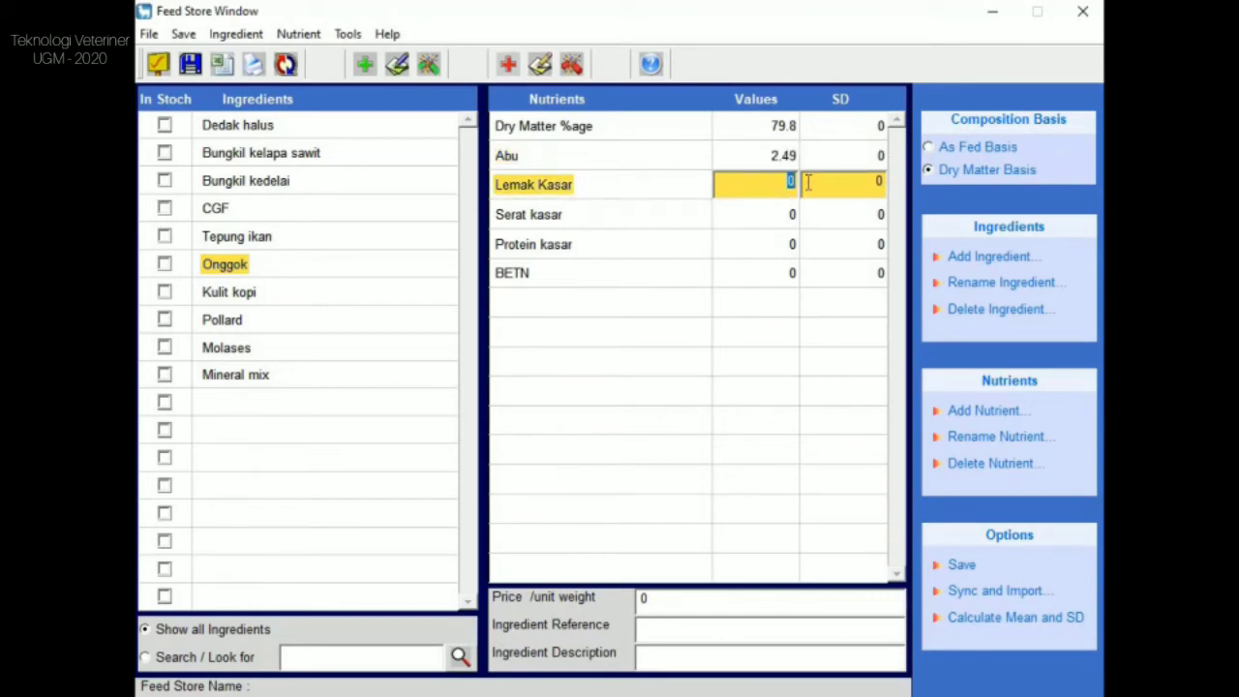
text(0.32)
Set the Serat kasar value of Onggok to 8.9 and its Protein kasar value to 1.89.
click(793, 217)
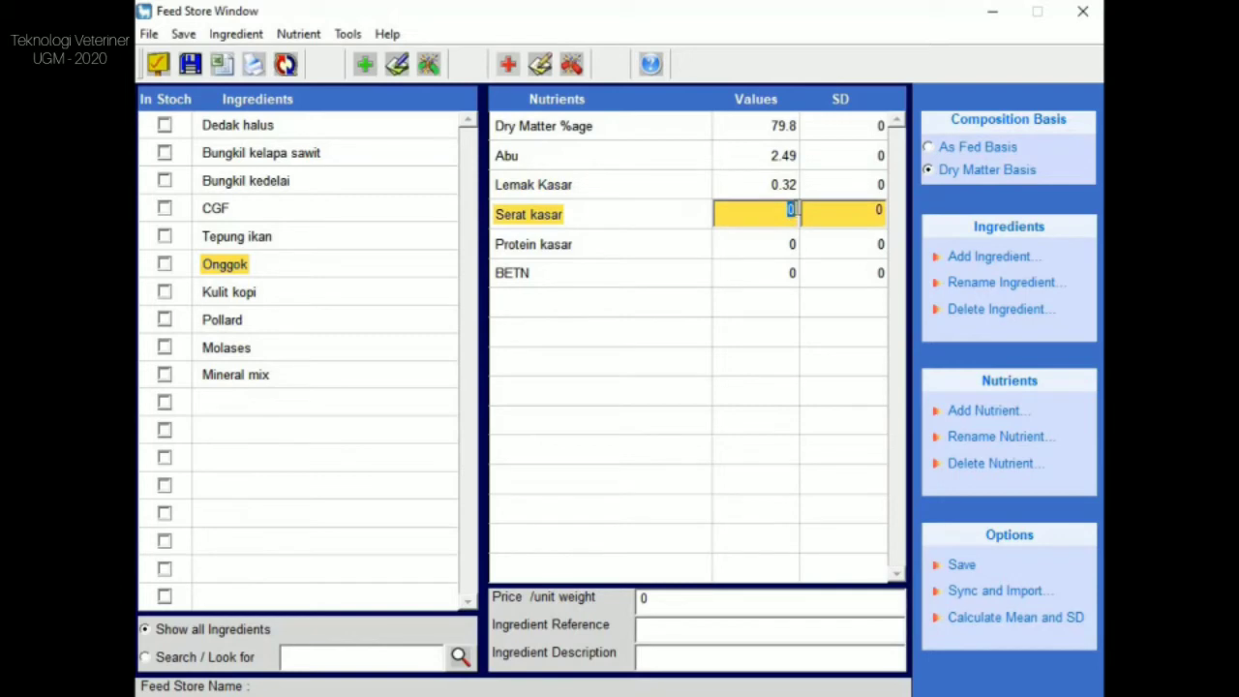
text(8.9)
click(787, 241)
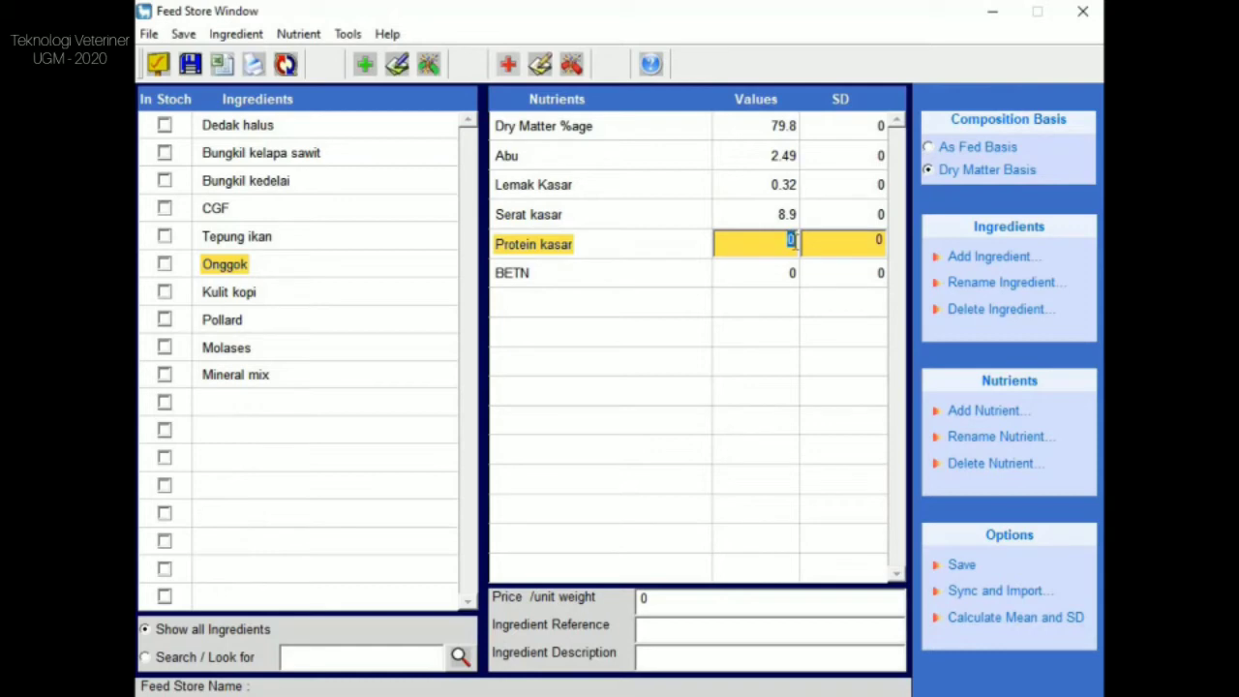
text(1.89)
Set the BETN value of Onggok to 86.42 and switch the composition basis to As Fed Basis.
click(771, 270)
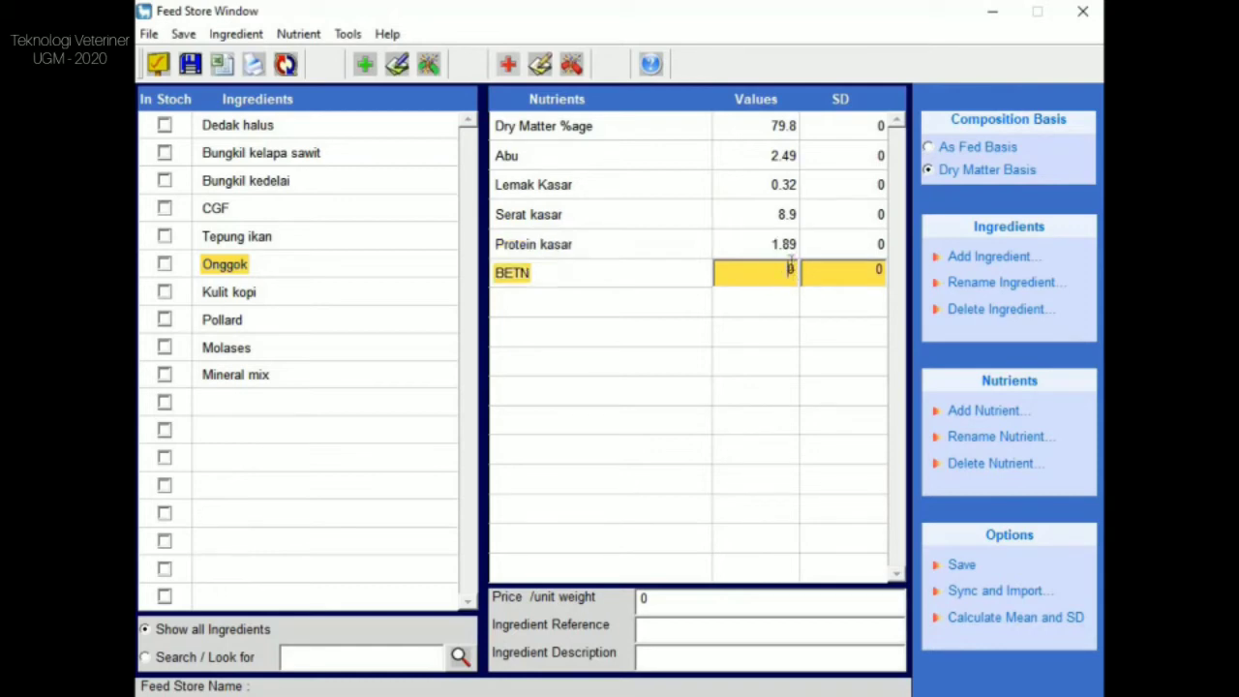
click(789, 270)
text(86.49)
key(BackSpace)
text(2)
click(779, 597)
click(980, 148)
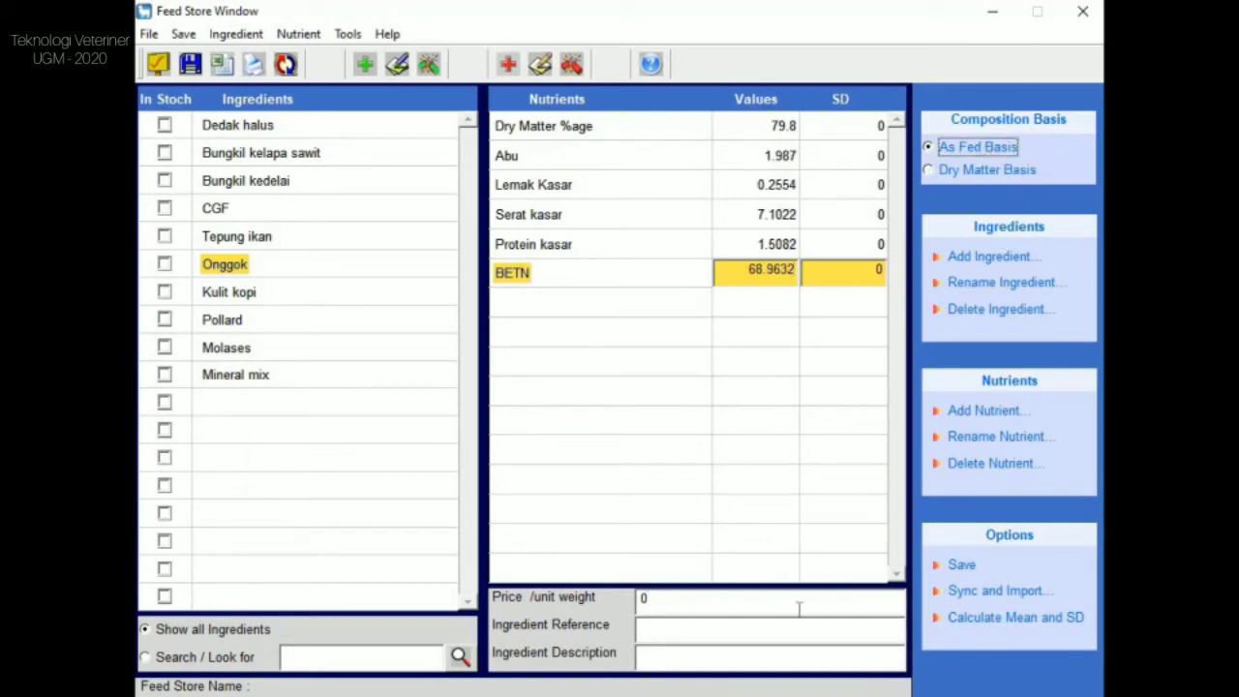
Set the price per unit weight of Onggok to 3000.
drag(705, 611, 640, 610)
text(3000)
For Kulit kopi, switch the composition basis to Dry Matter Basis and set Dry Matter %age to 90.52.
click(296, 293)
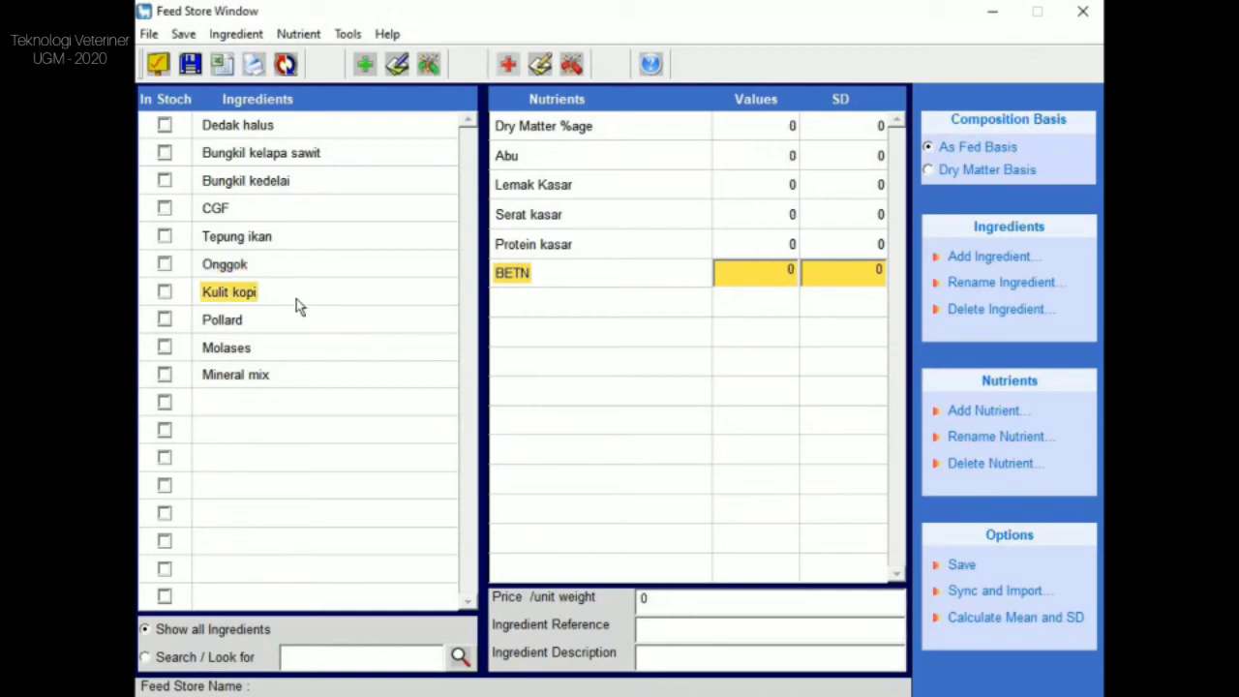
click(789, 124)
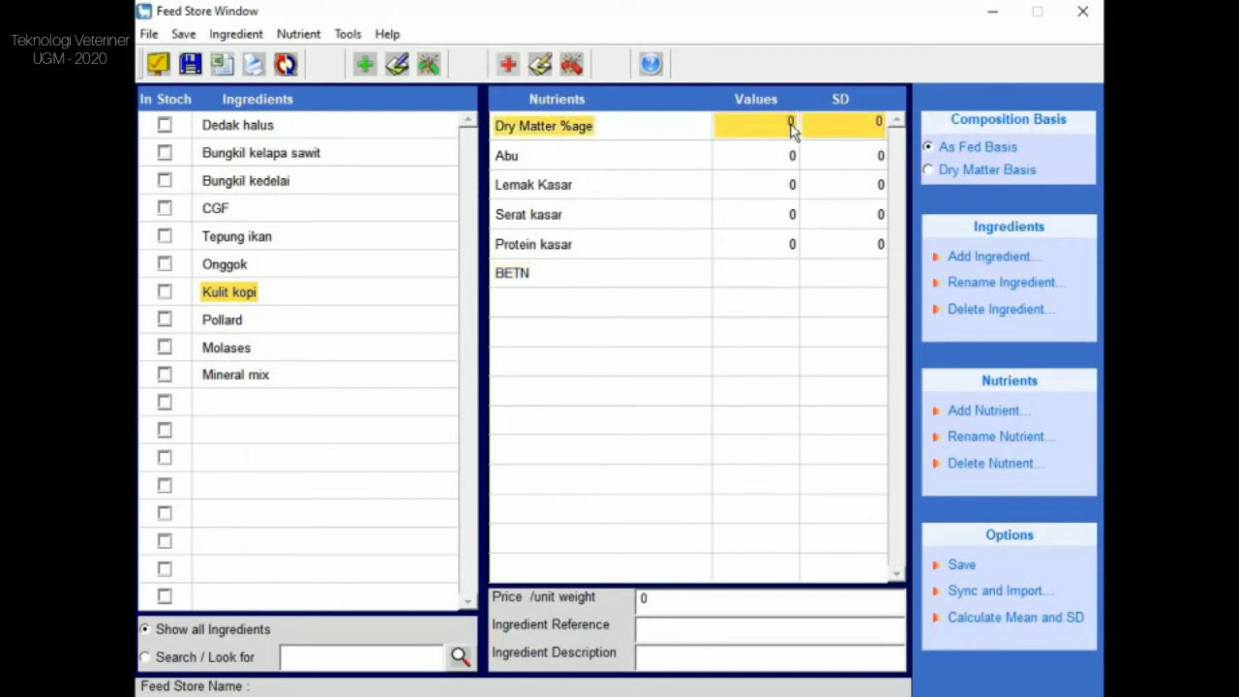
click(968, 169)
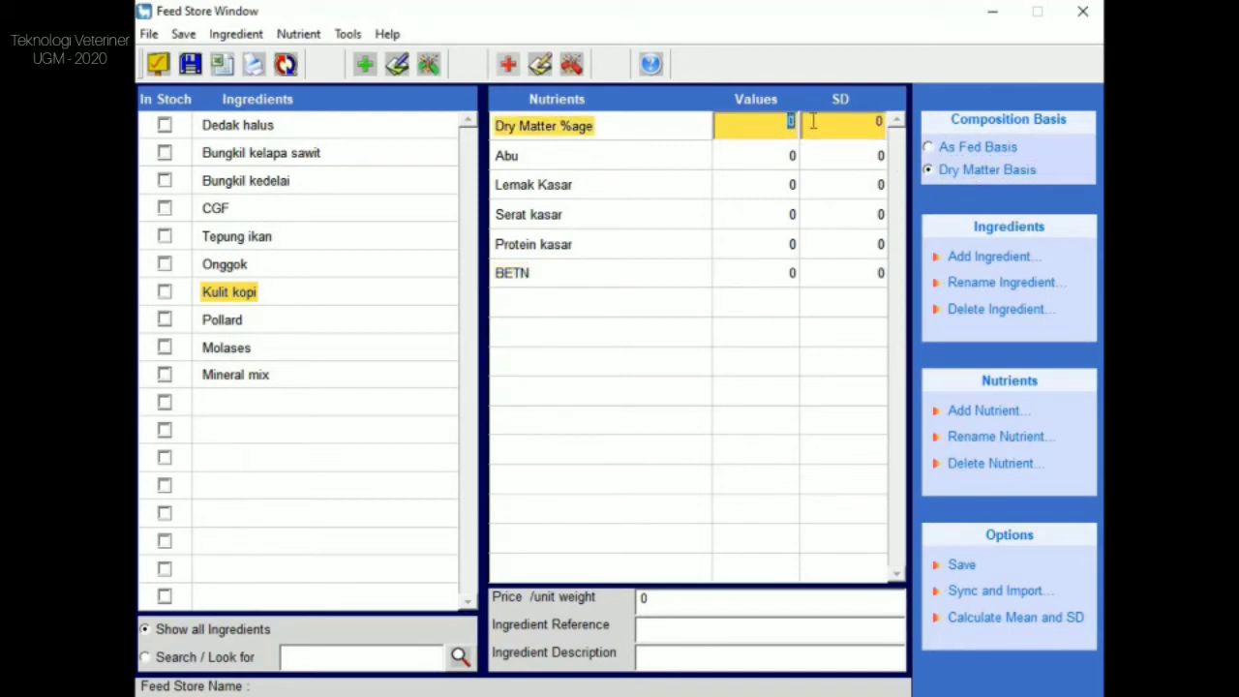
text(90.52)
Set the Abu value of Kulit kopi to 9.48 and its Lemak Kasar value to 1.31.
click(784, 158)
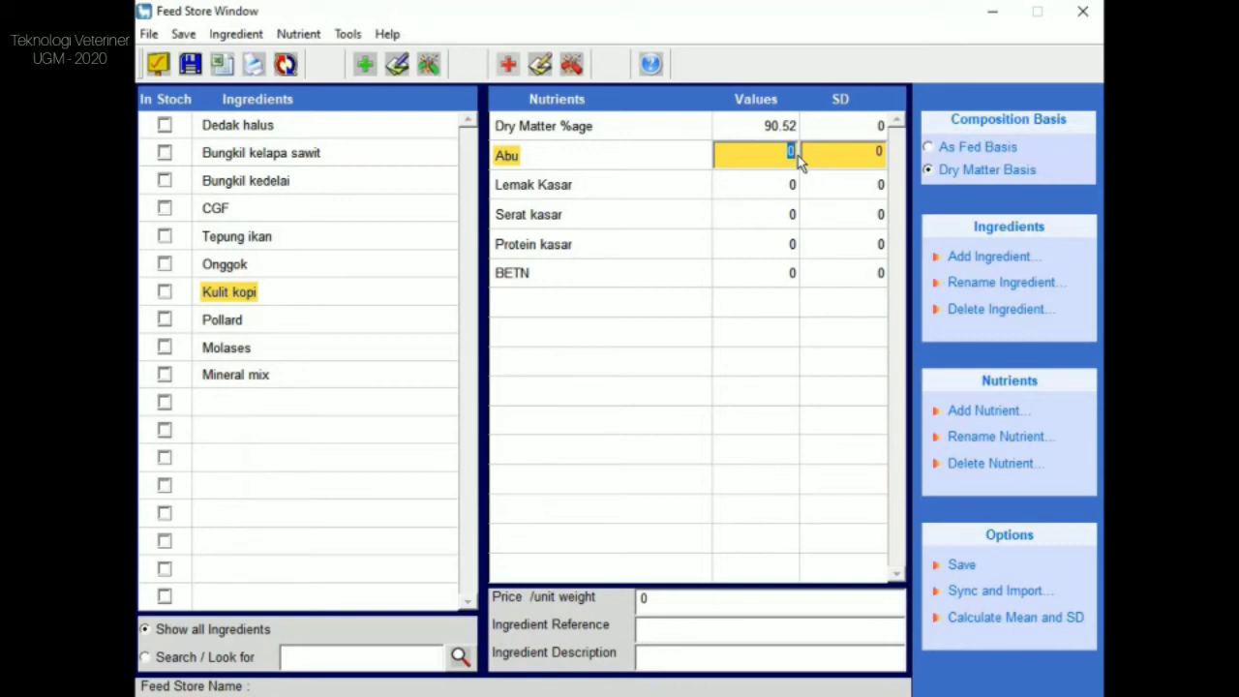
text(9.48)
click(789, 184)
click(788, 184)
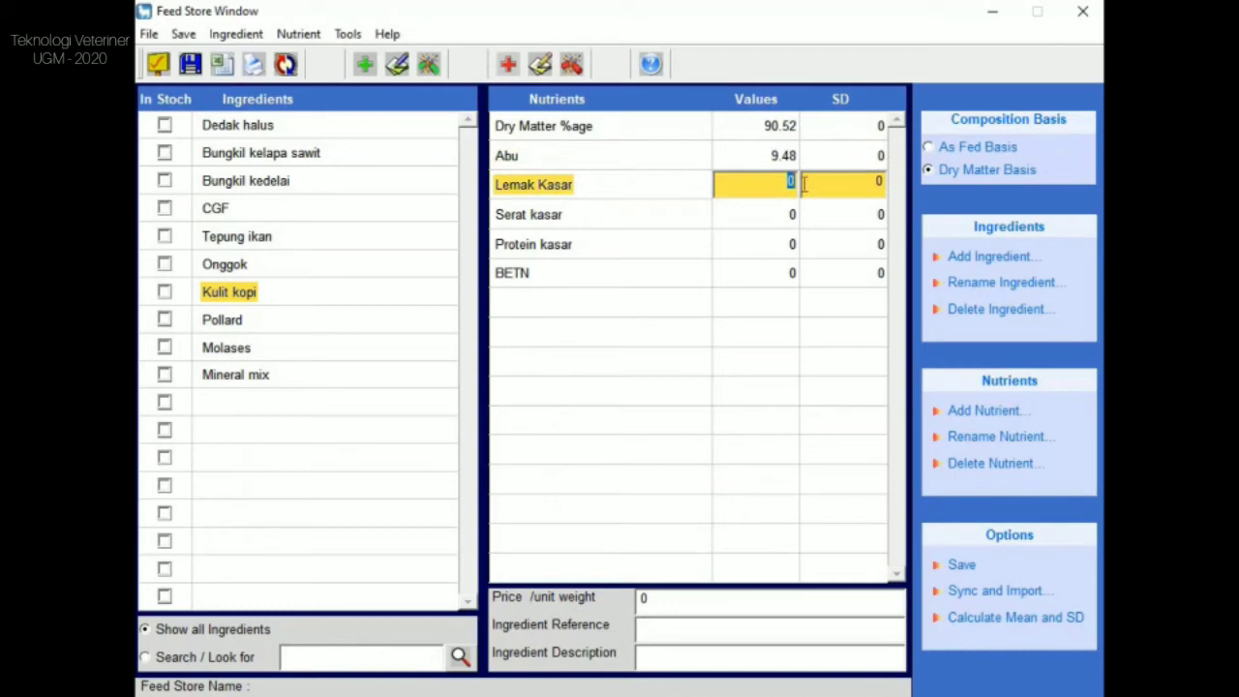
text(1.31)
Set the Serat kasar value of Kulit kopi to 34.11 and its Protein kasar value to 7.54.
click(762, 213)
click(788, 210)
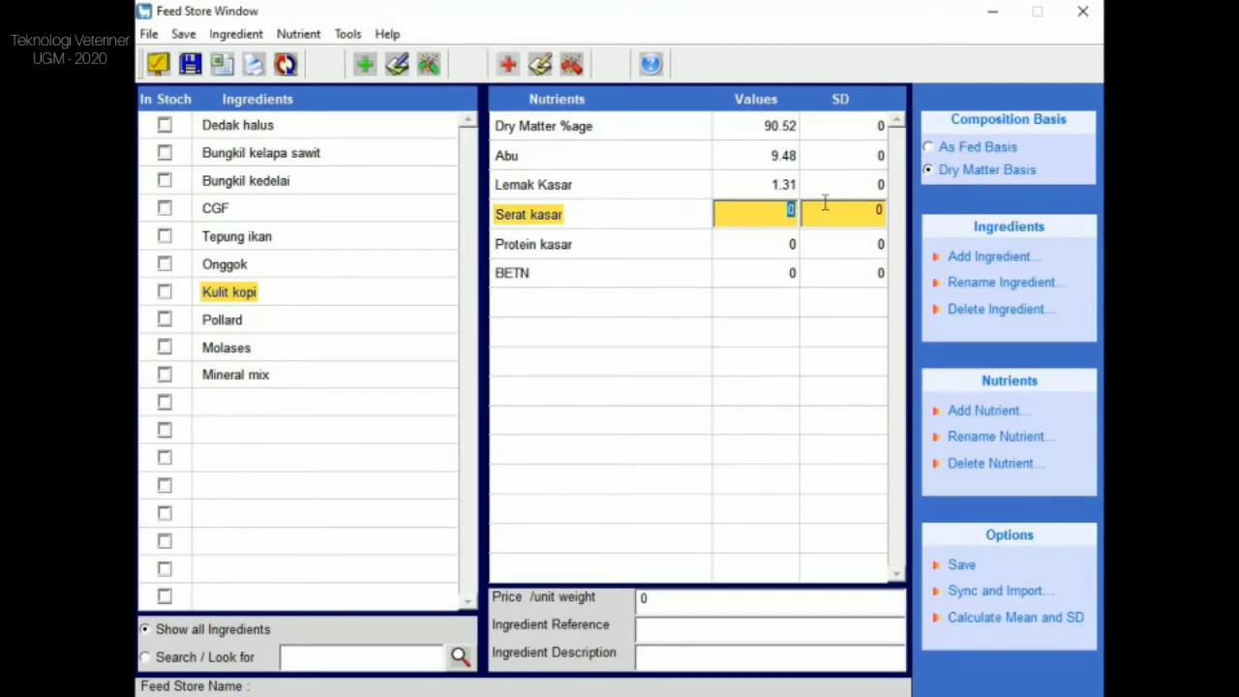
text(34.11)
click(801, 242)
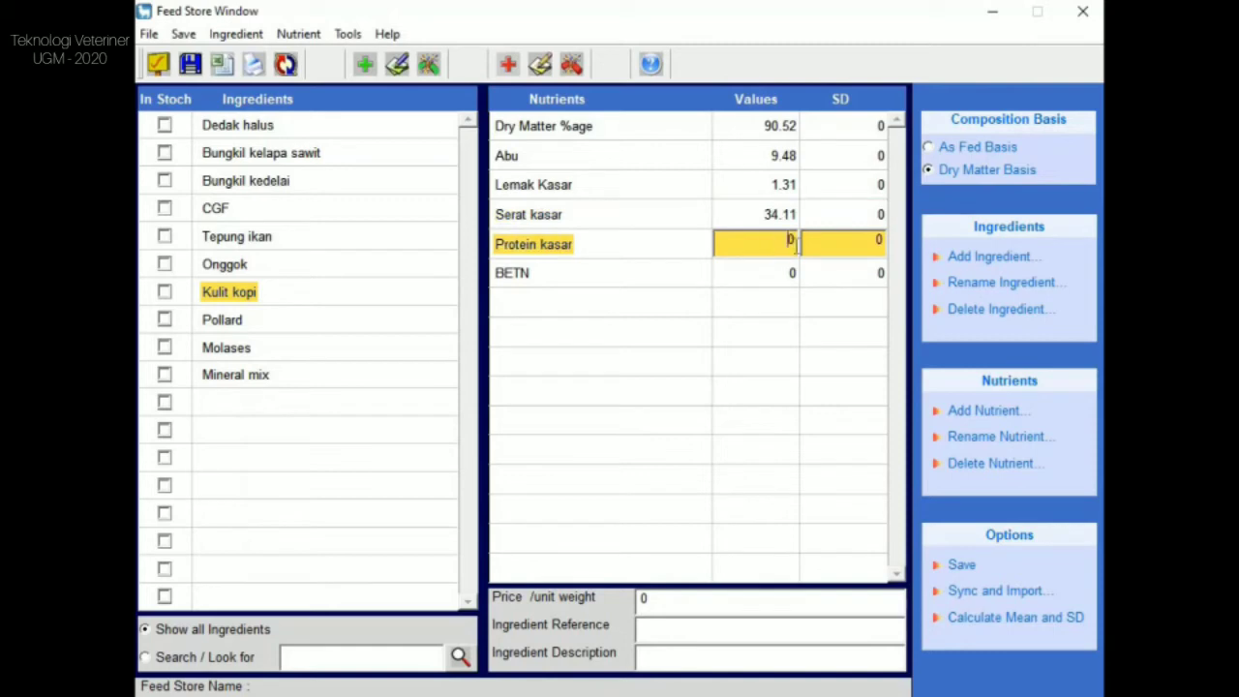
click(803, 243)
text(7.54)
Set the BETN value of Kulit kopi to 47.56.
click(770, 273)
click(799, 273)
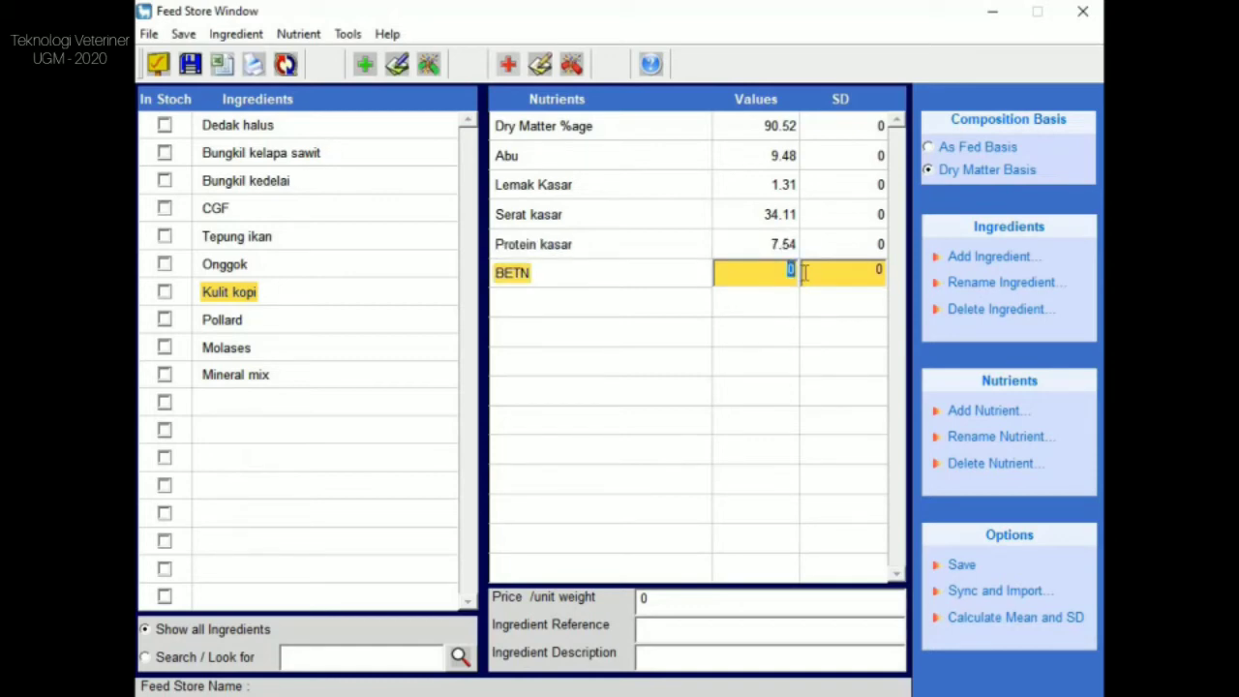
text(47.56)
Switch the composition basis to As Fed Basis and set the price per unit weight of Kulit kopi to 2000.
click(978, 147)
click(693, 600)
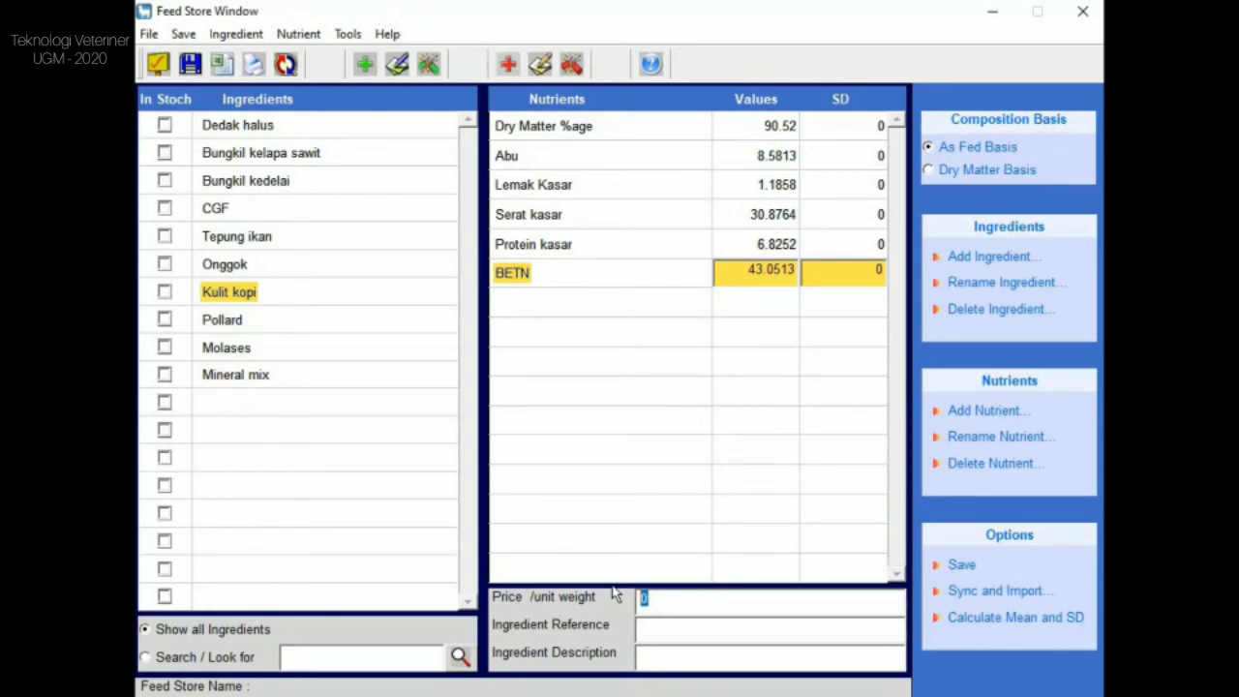
text(2000)
For Pollard, switch the composition basis to Dry Matter Basis and set Dry Matter %age to 86.
click(342, 320)
click(987, 171)
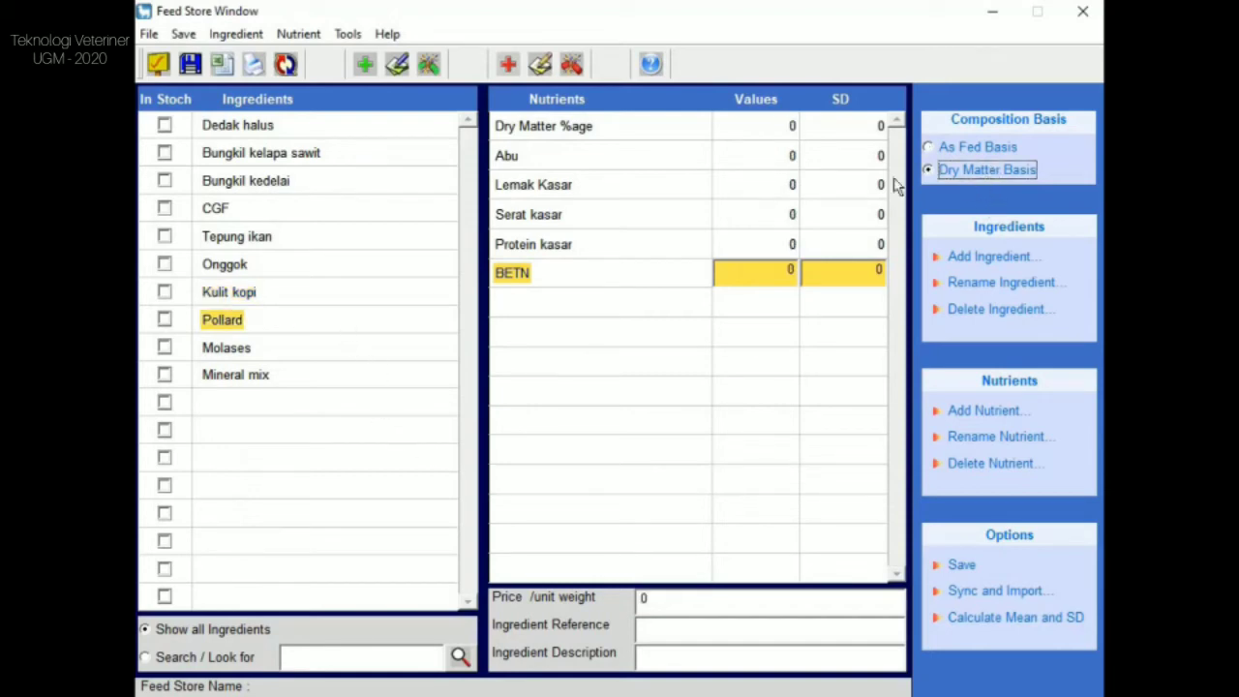
click(780, 128)
click(780, 129)
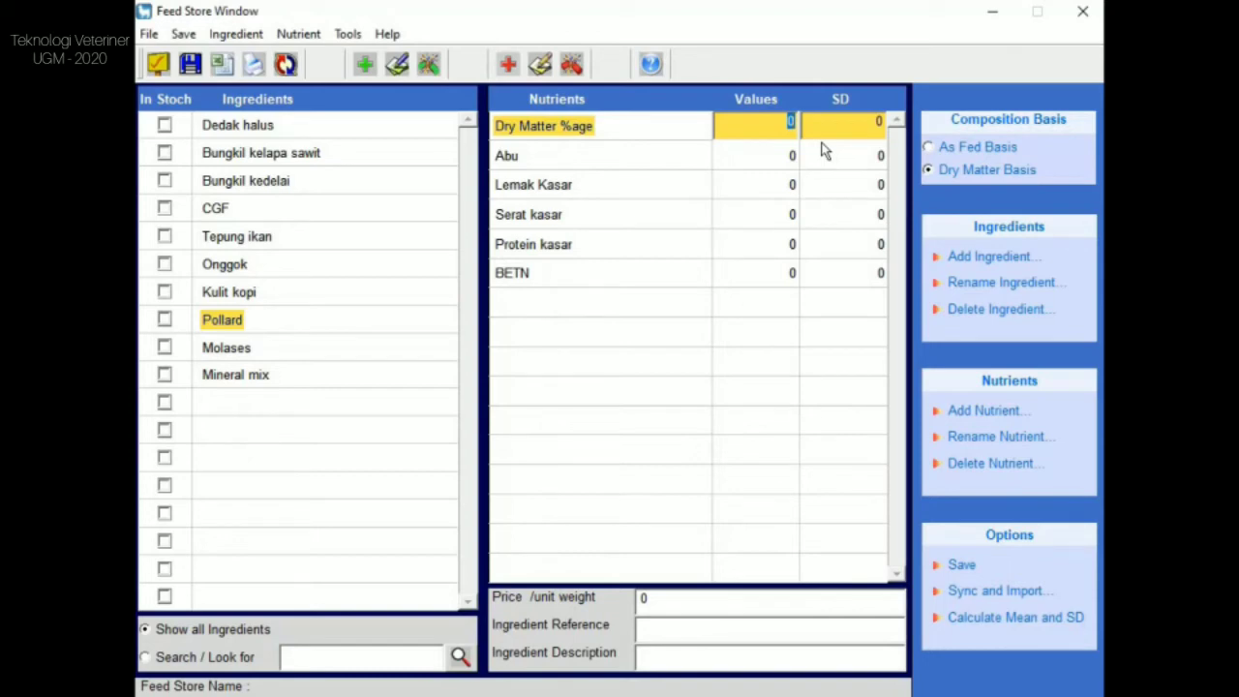
text(88)
Set the Abu value of Pollard to 4.9 and its Lemak Kasar value to 52.3.
click(789, 156)
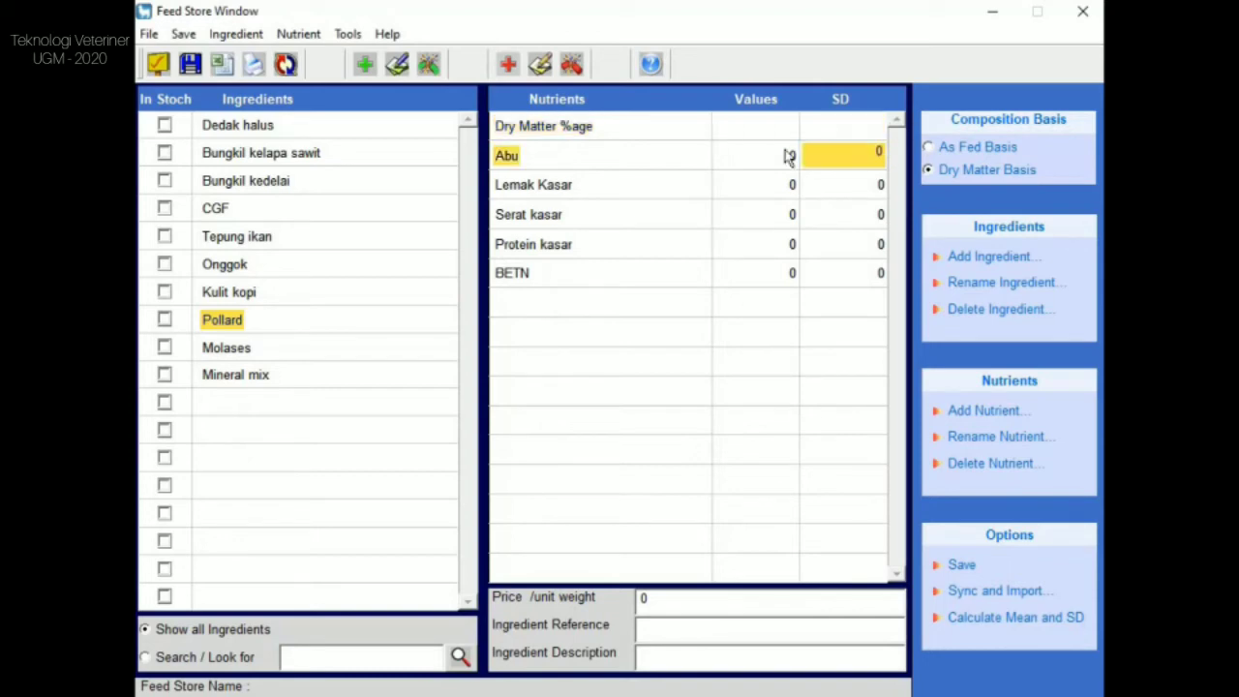
click(788, 155)
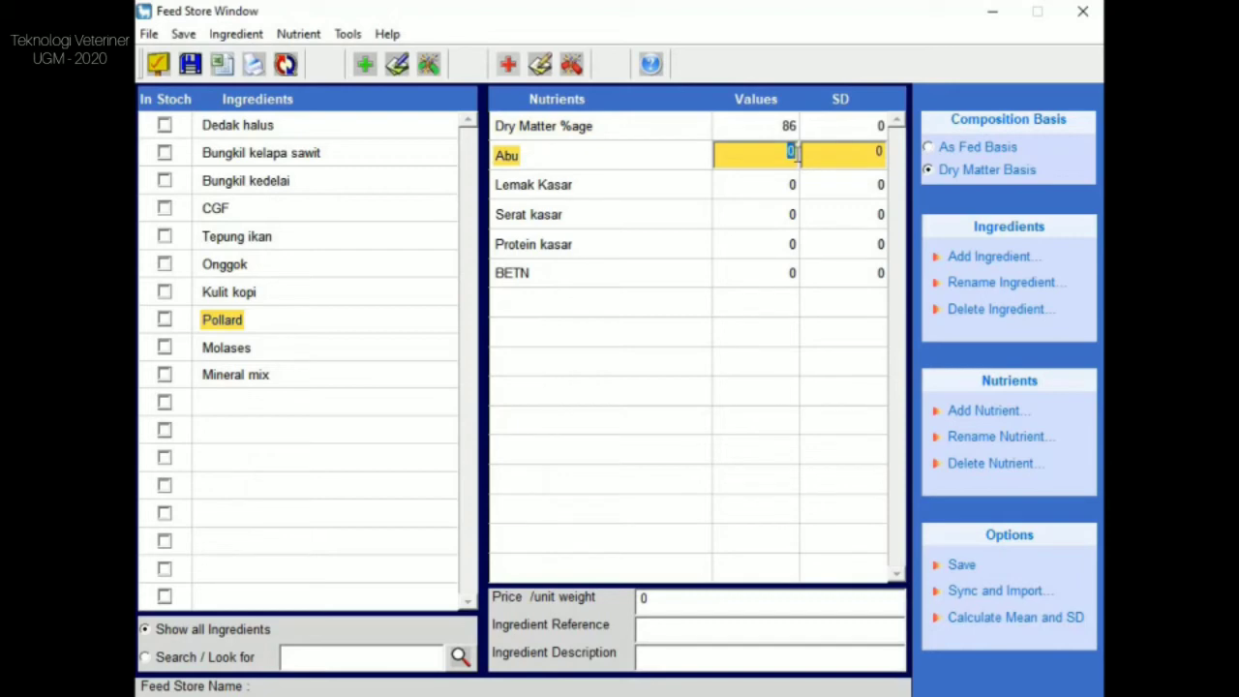
text(4.9)
click(775, 184)
click(771, 182)
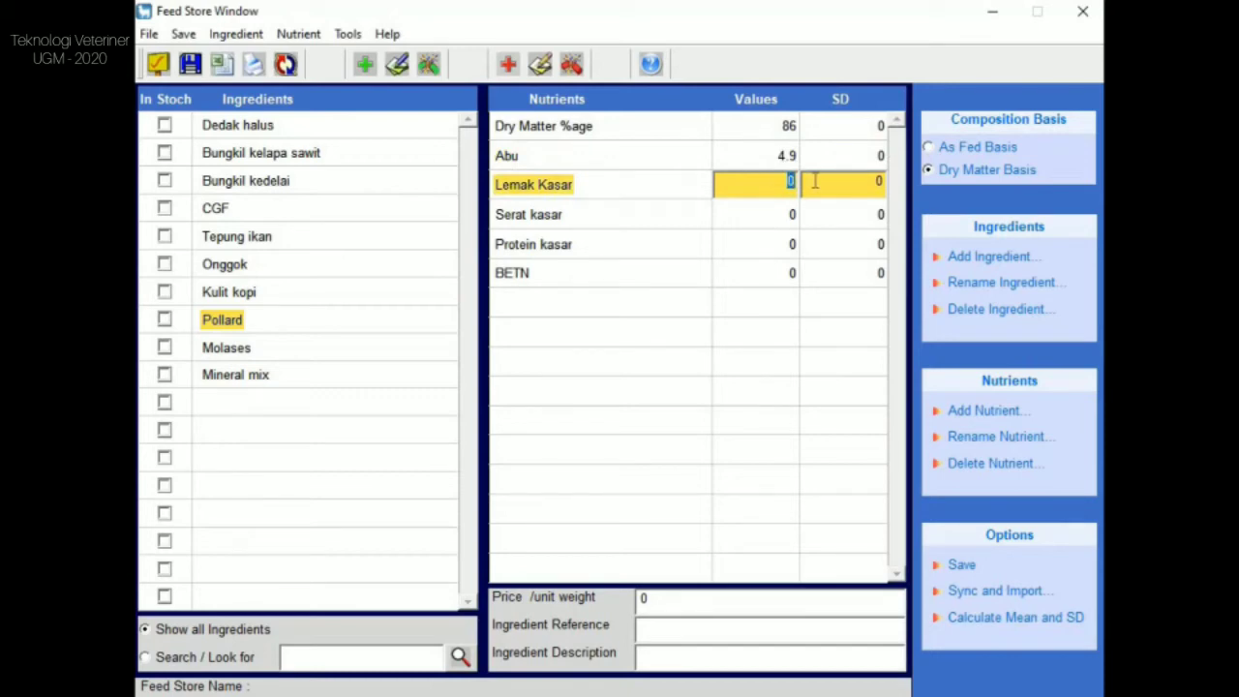
text(52.3)
Set Pollard's remaining nutrient values: Serat kasar 7.7, Protein kasar 18.7 and BETN 16.4.
click(786, 215)
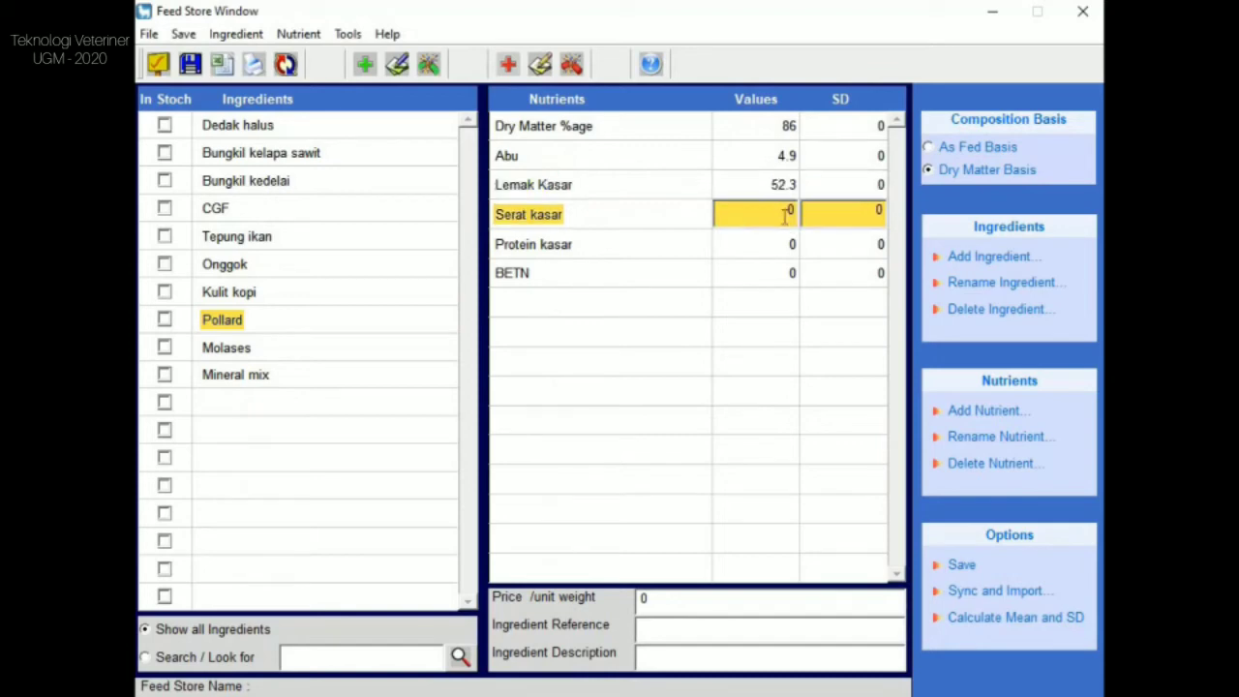
click(786, 215)
text(7.7)
click(786, 244)
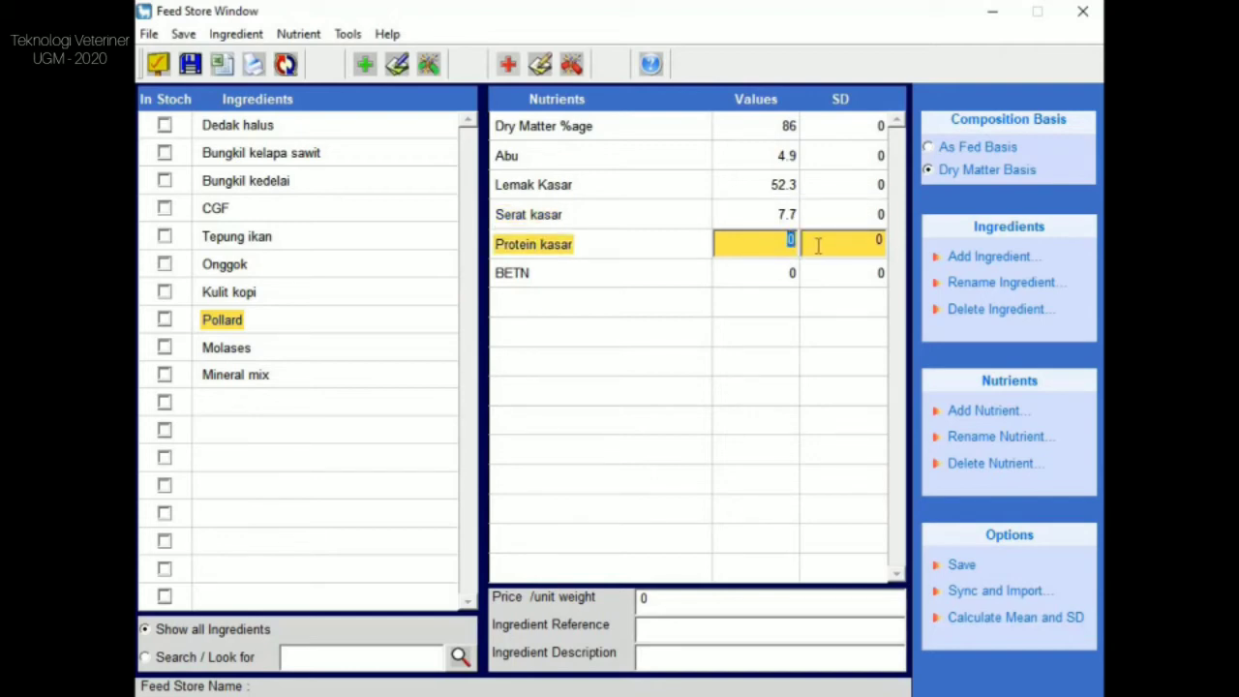
text(18.7)
click(782, 272)
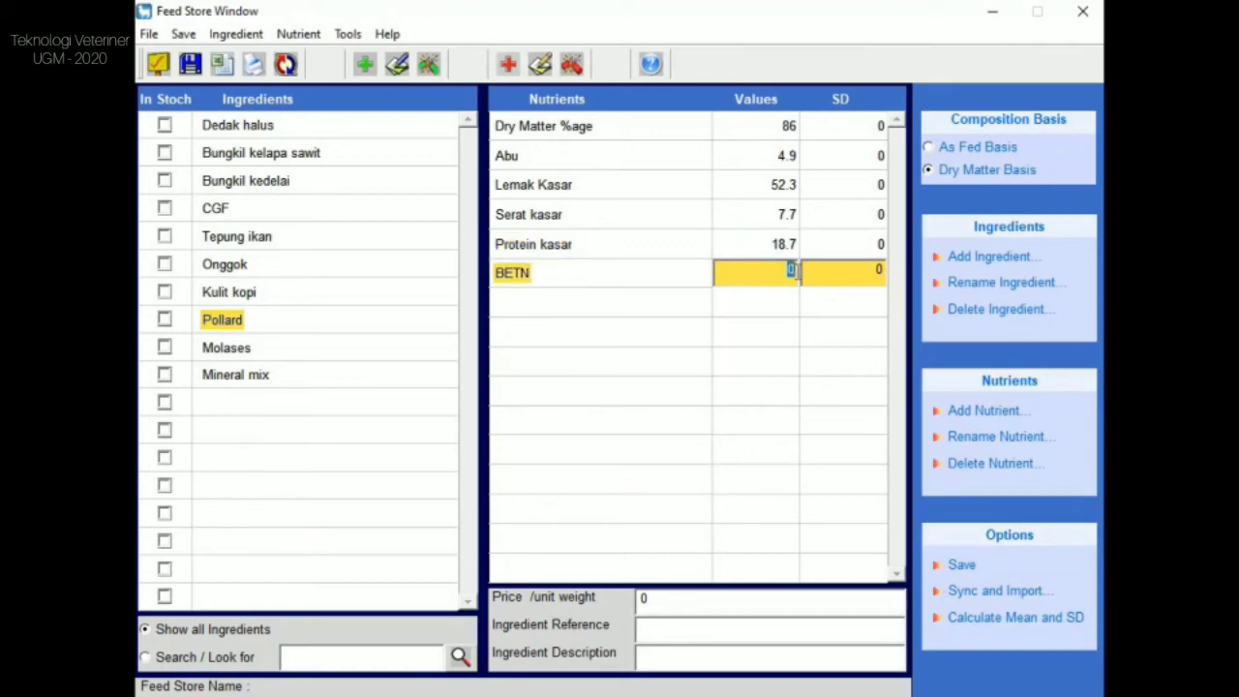
text(16.4)
Switch the composition basis to As Fed Basis and set the price per unit weight of Pollard to 3000.
click(946, 147)
click(721, 597)
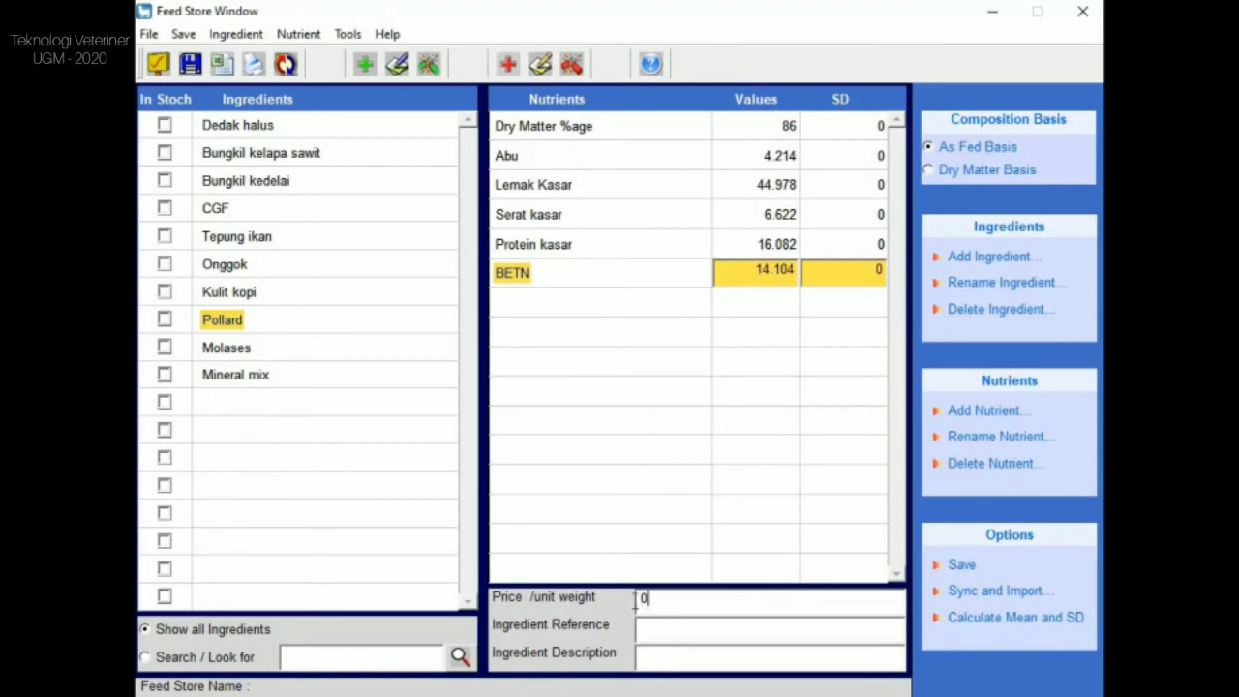
text(3000)
For Molases, switch the composition basis to Dry Matter Basis and set Dry Matter %age to 82.4.
click(291, 347)
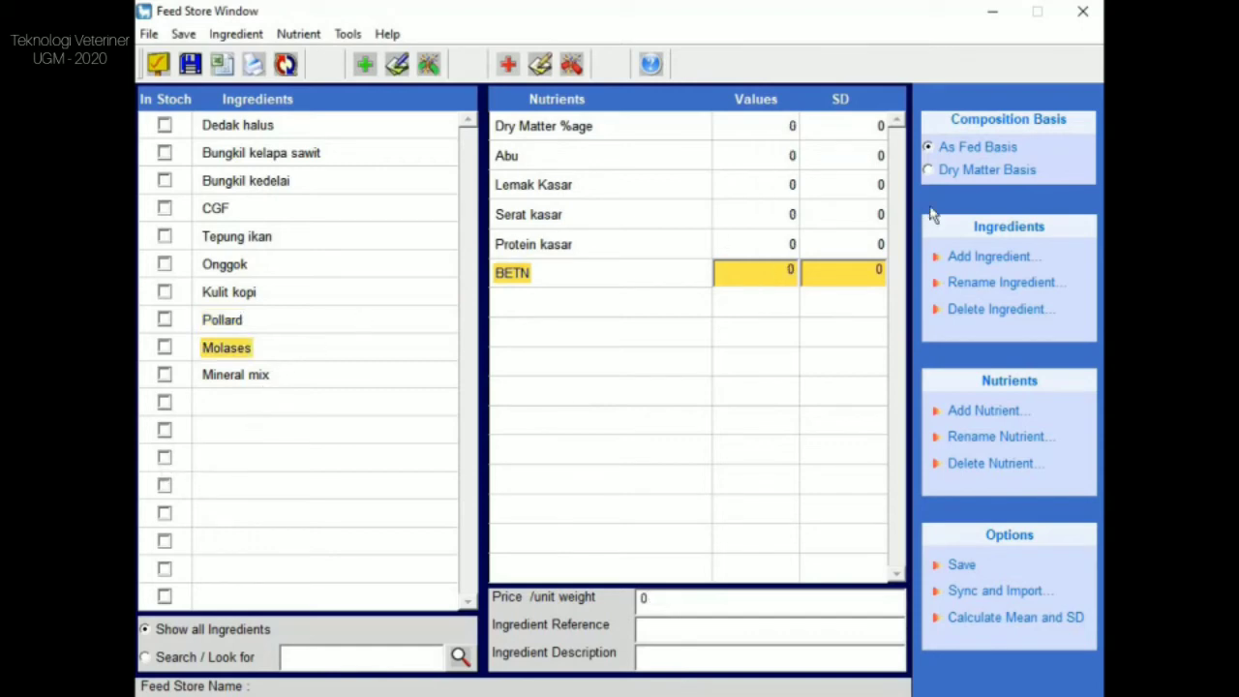
click(960, 174)
click(778, 129)
click(790, 123)
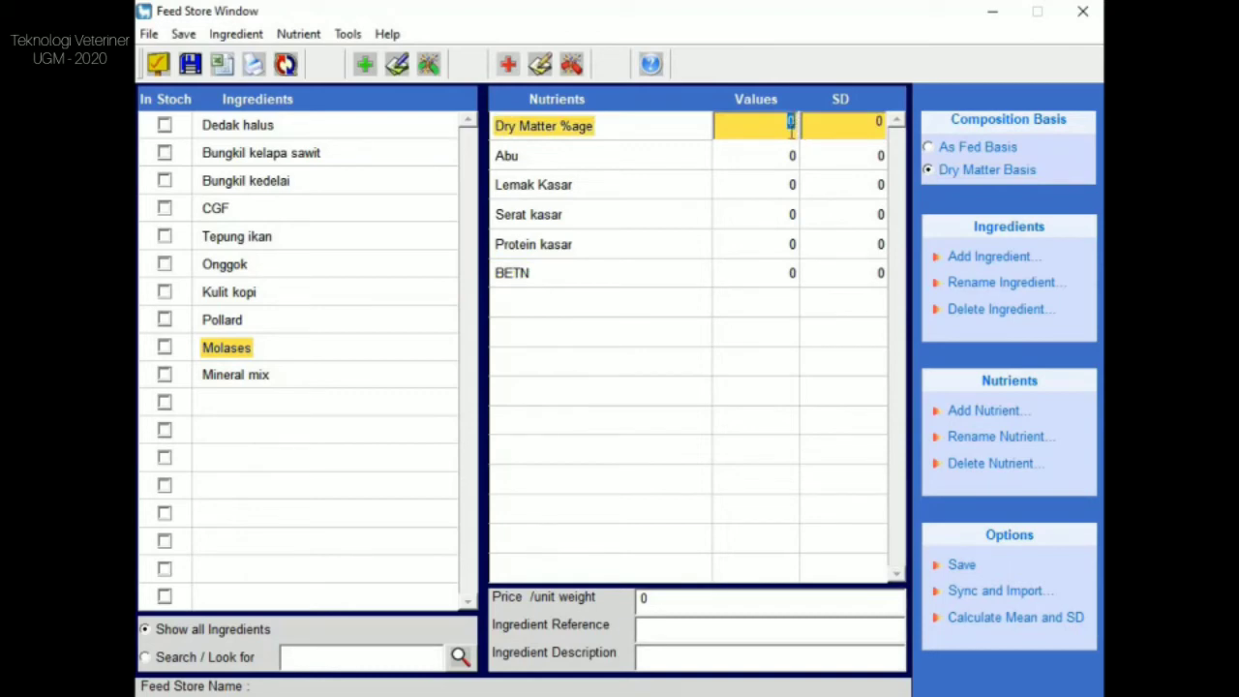
text(82.4)
Set the Abu value of Molases to 11 and its Lemak Kasar value to 0.3.
click(769, 155)
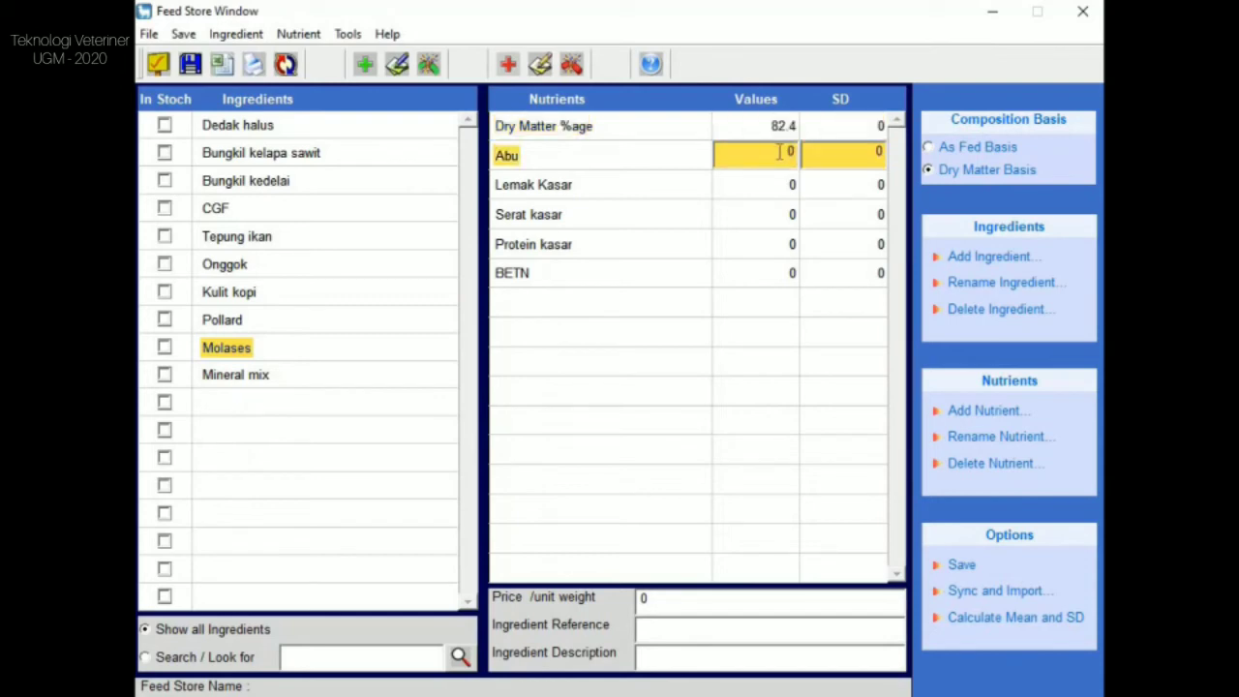
text(11)
click(780, 186)
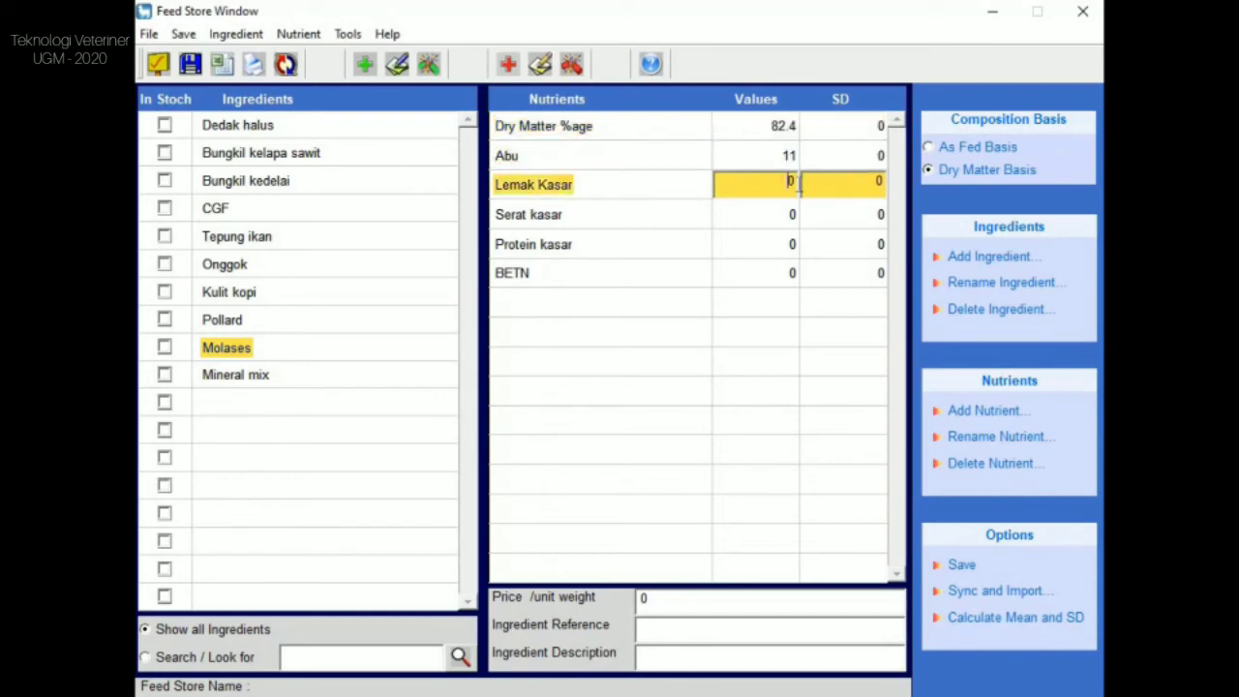
text(0.3)
Set the remaining nutrient values of Molases: Serat kasar 0.4, Protein kasar 3.94 and BETN 84.36.
click(774, 210)
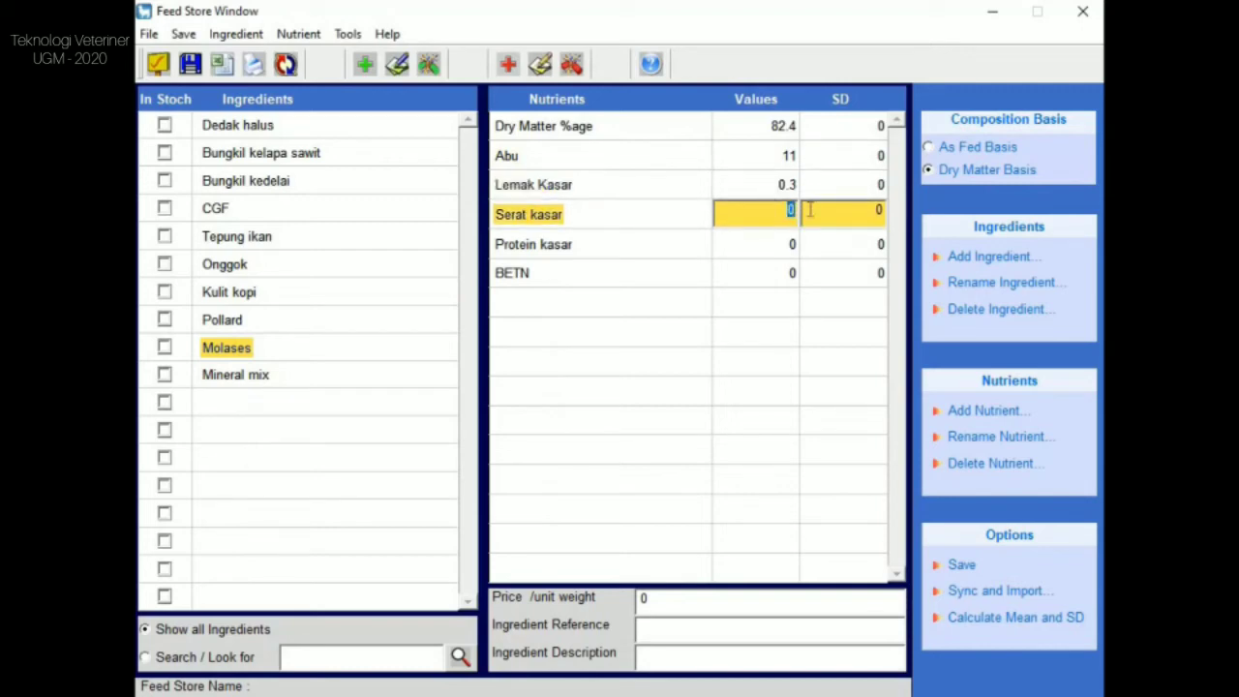
text(0.4)
click(791, 246)
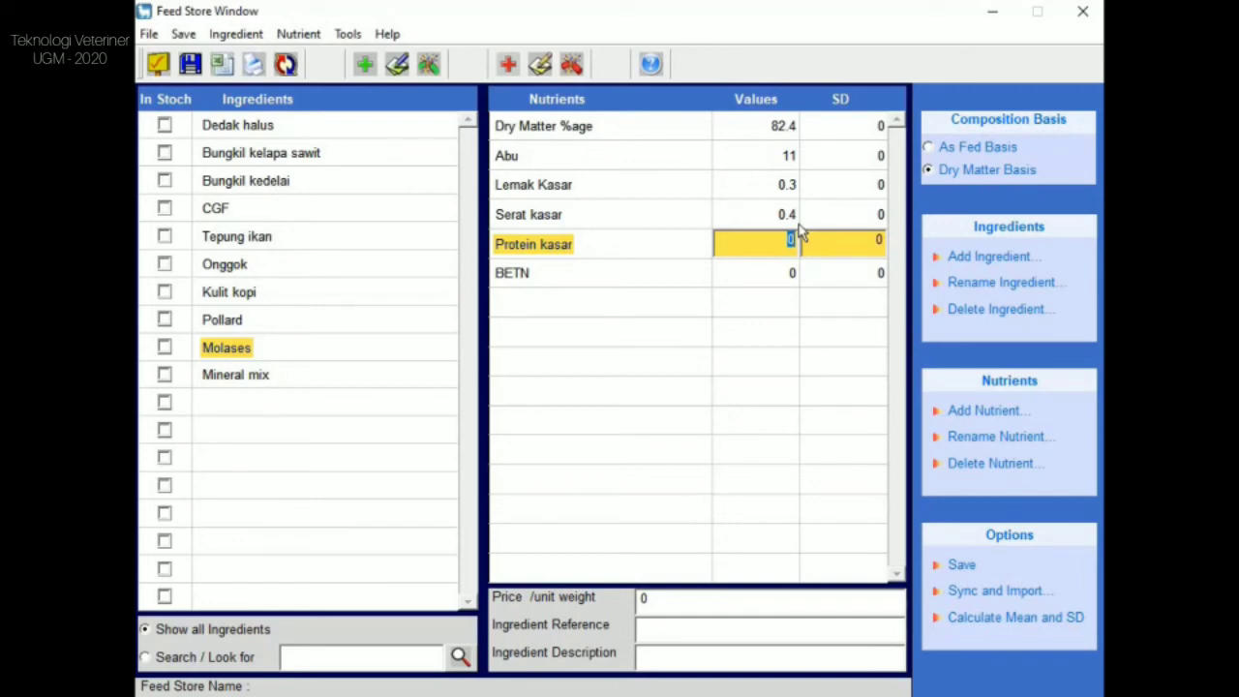
text(3.94)
click(794, 274)
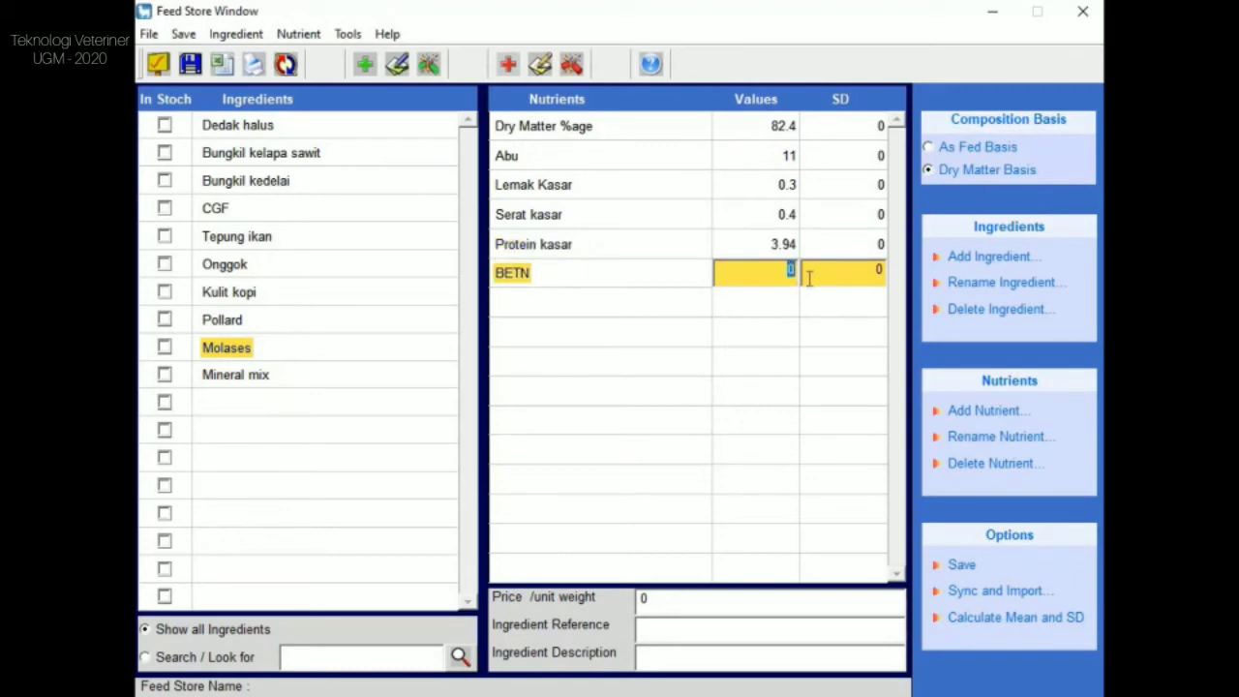
text(84.36)
Switch the composition basis to As Fed Basis and set the price per unit weight of Molases to 7000.
click(990, 153)
click(707, 606)
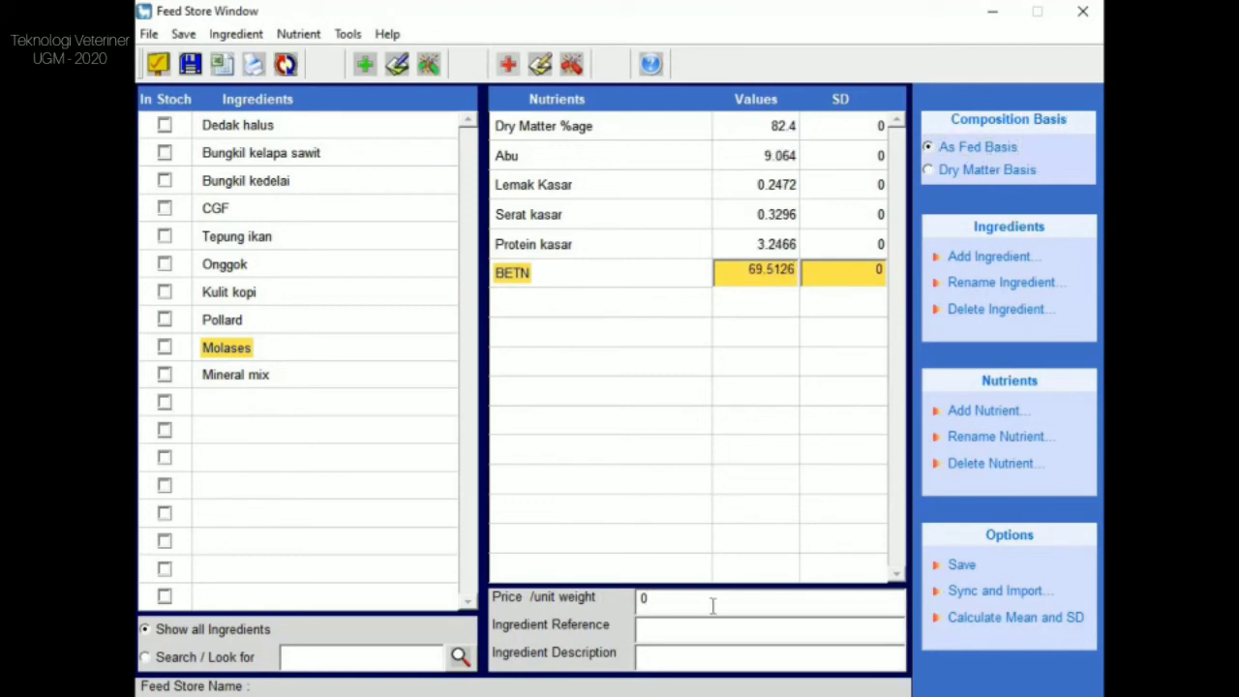
drag(682, 600, 630, 597)
text(7000)
For Mineral mix, switch the composition basis to Dry Matter Basis and try to set the Abu value to 100.
click(393, 376)
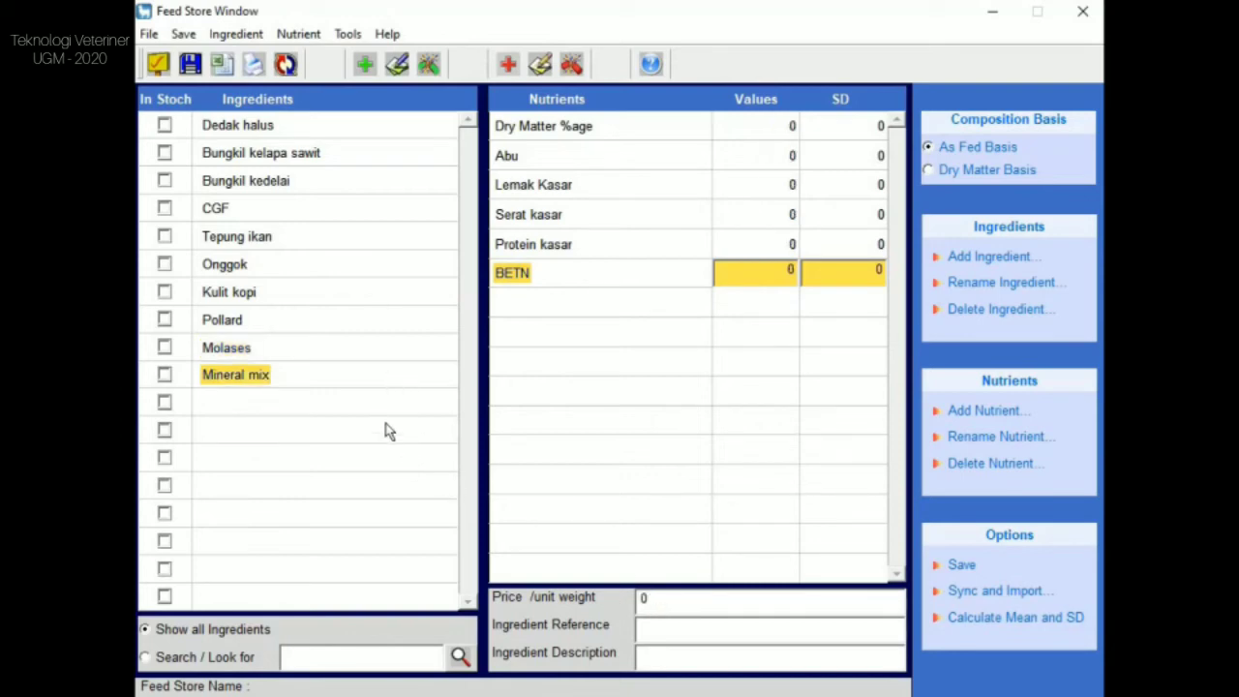
click(952, 171)
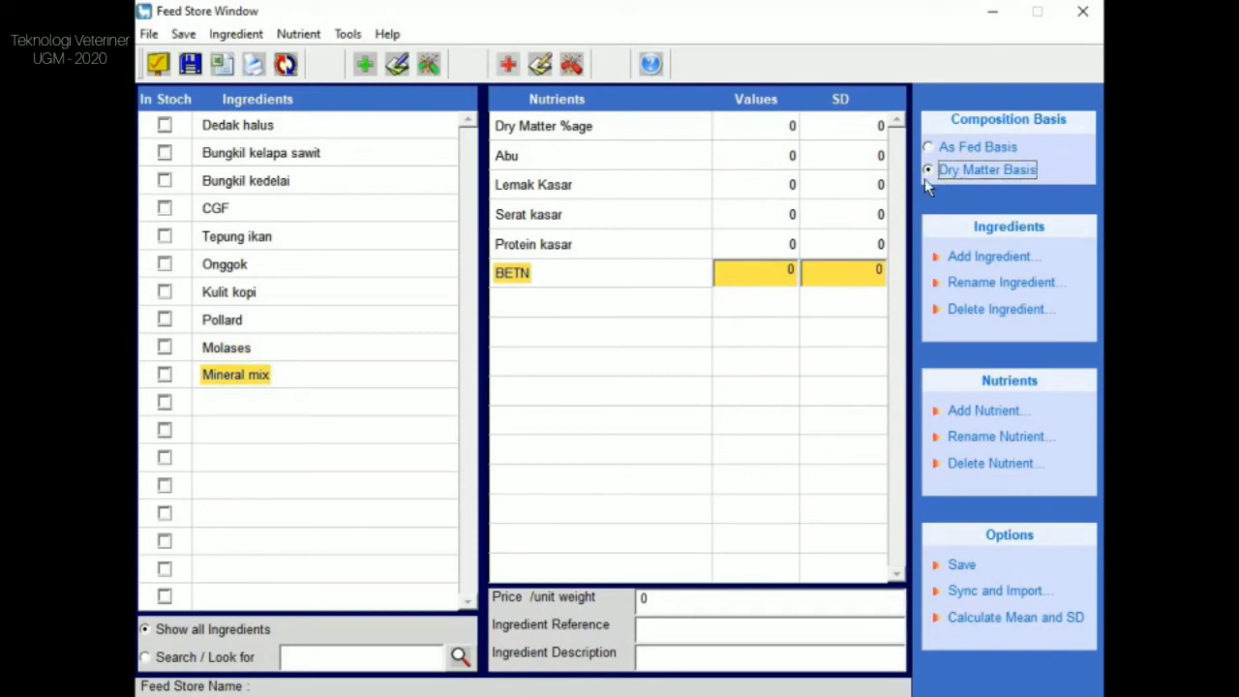
click(776, 129)
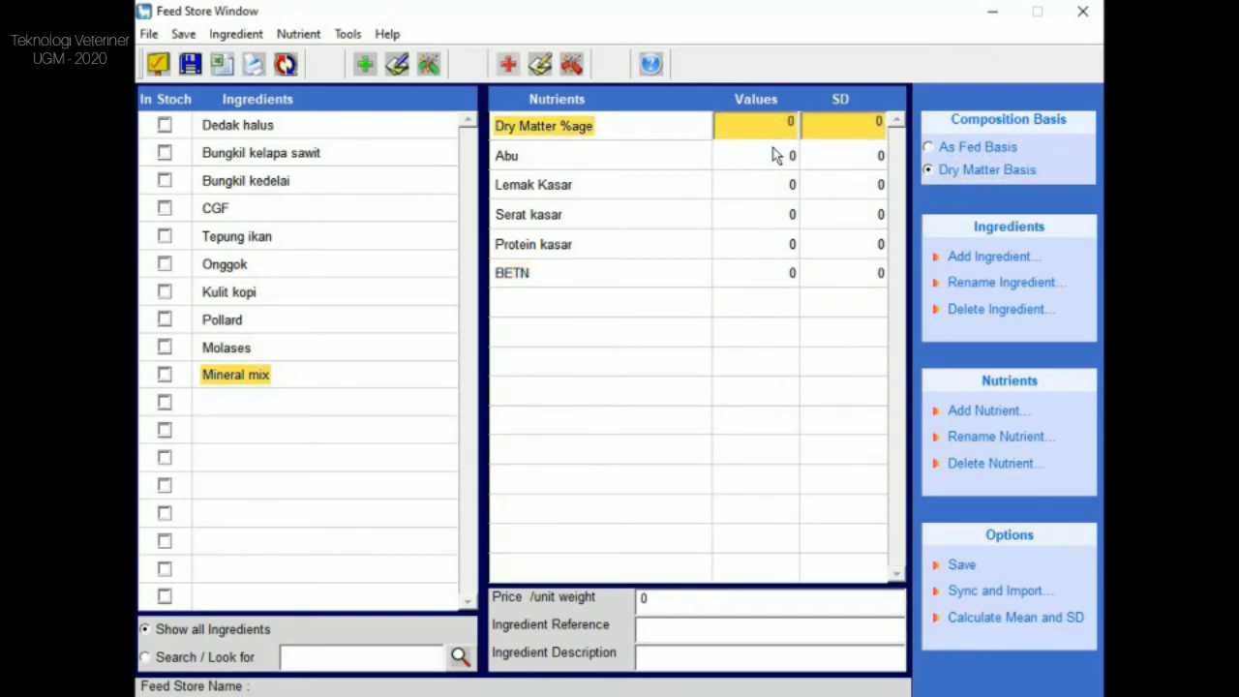
click(774, 160)
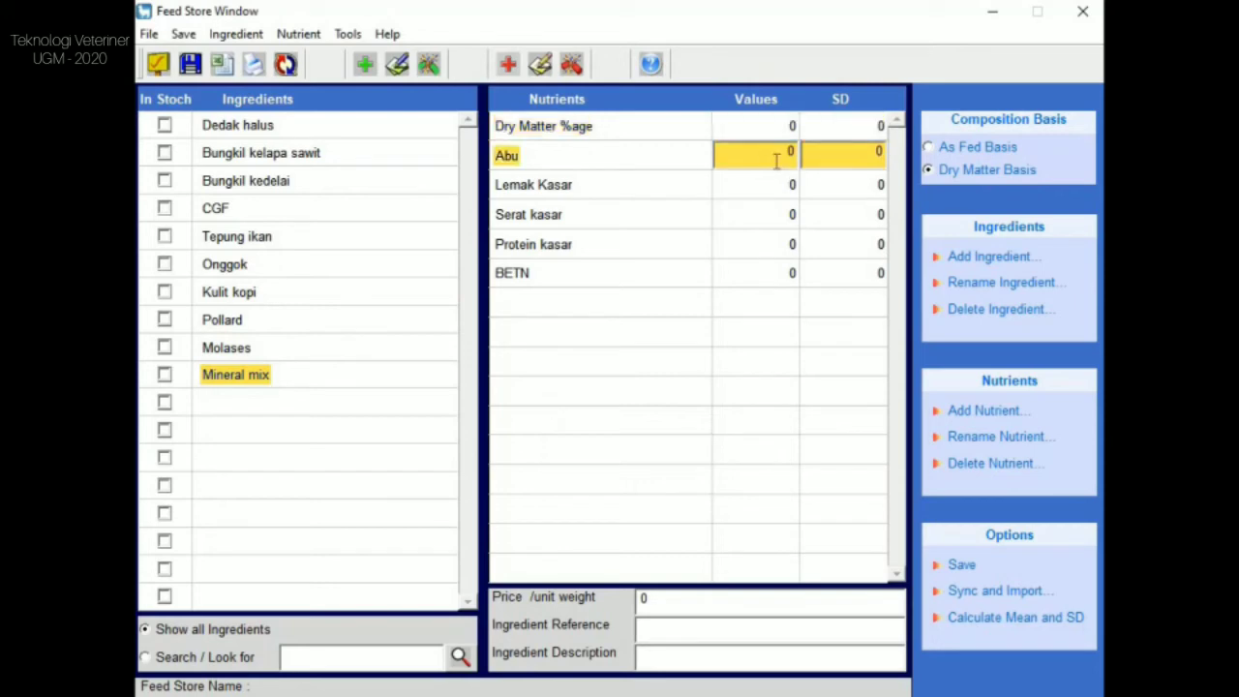
text(100)
Switch the composition basis to As Fed Basis and set the price per unit weight of Mineral mix to 3000.
click(928, 148)
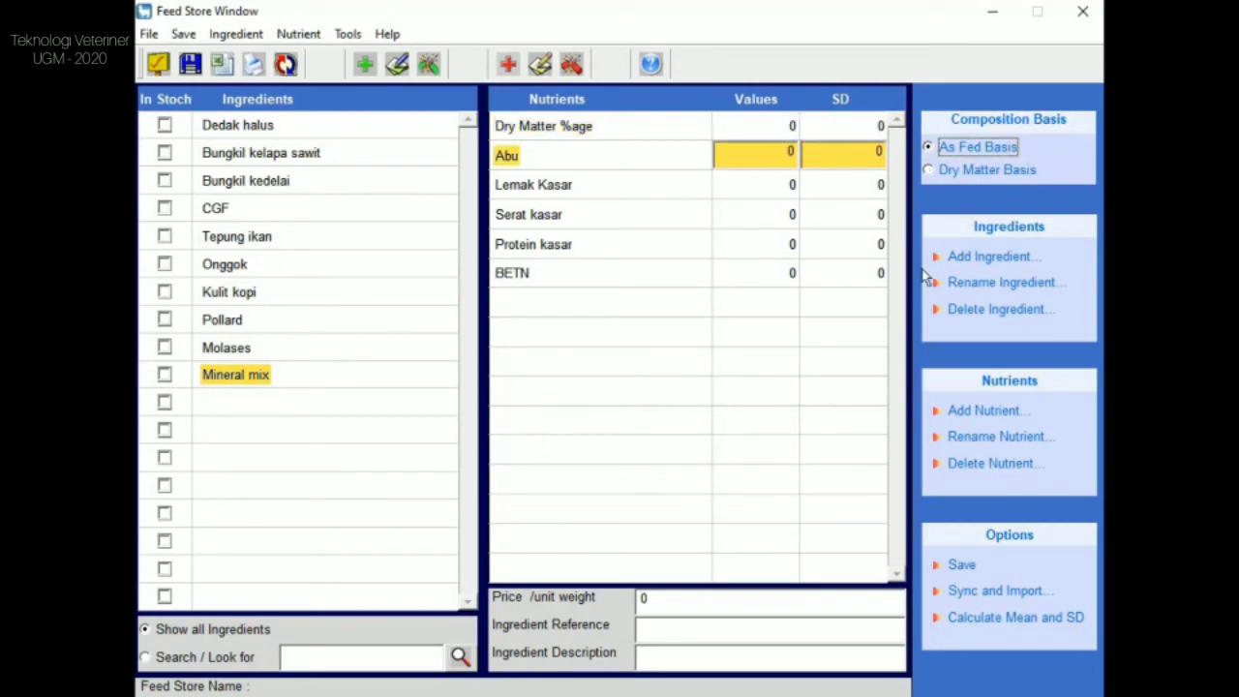
click(745, 598)
key(BackSpace)
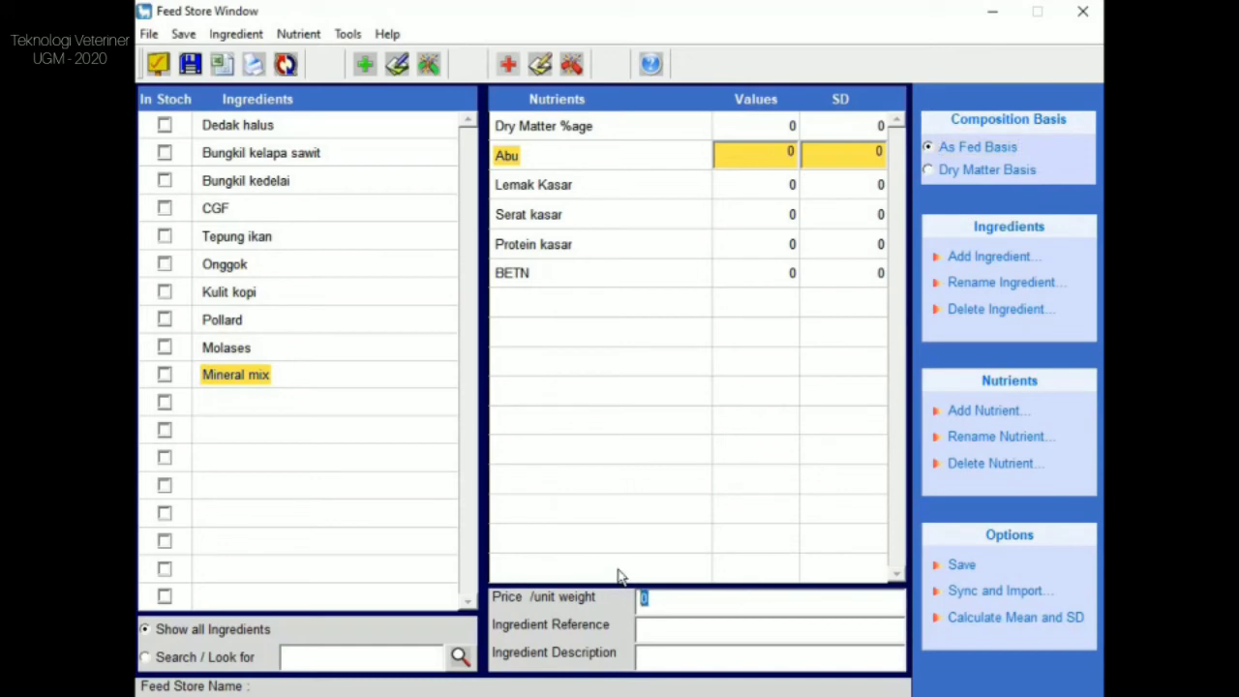
text(3000)
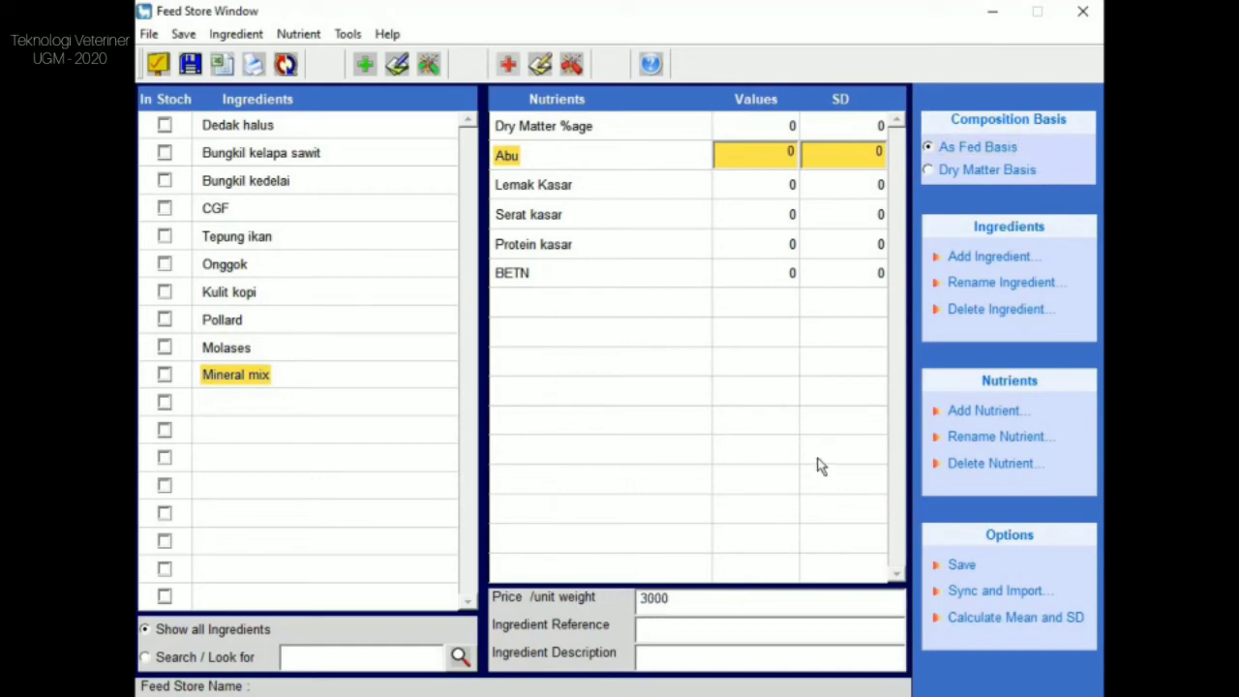
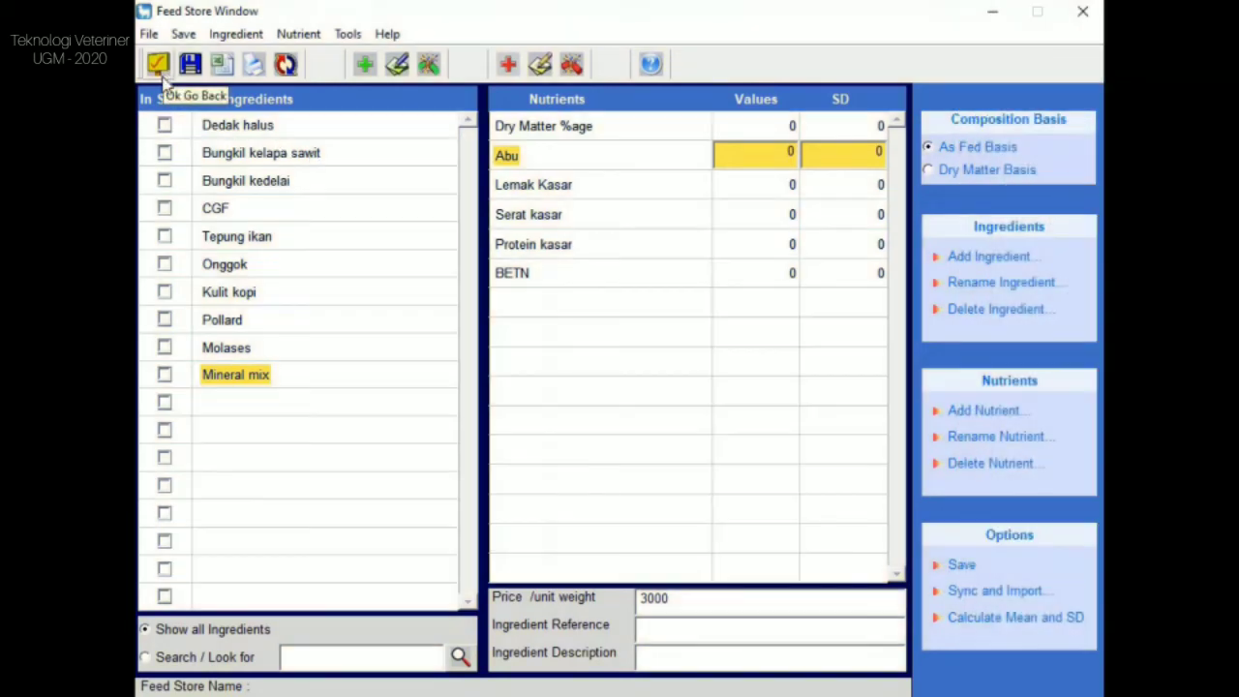
Mark all ten ingredients, from Dedak halus to Mineral mix, as in stock and return to the formulation window.
click(164, 127)
click(165, 155)
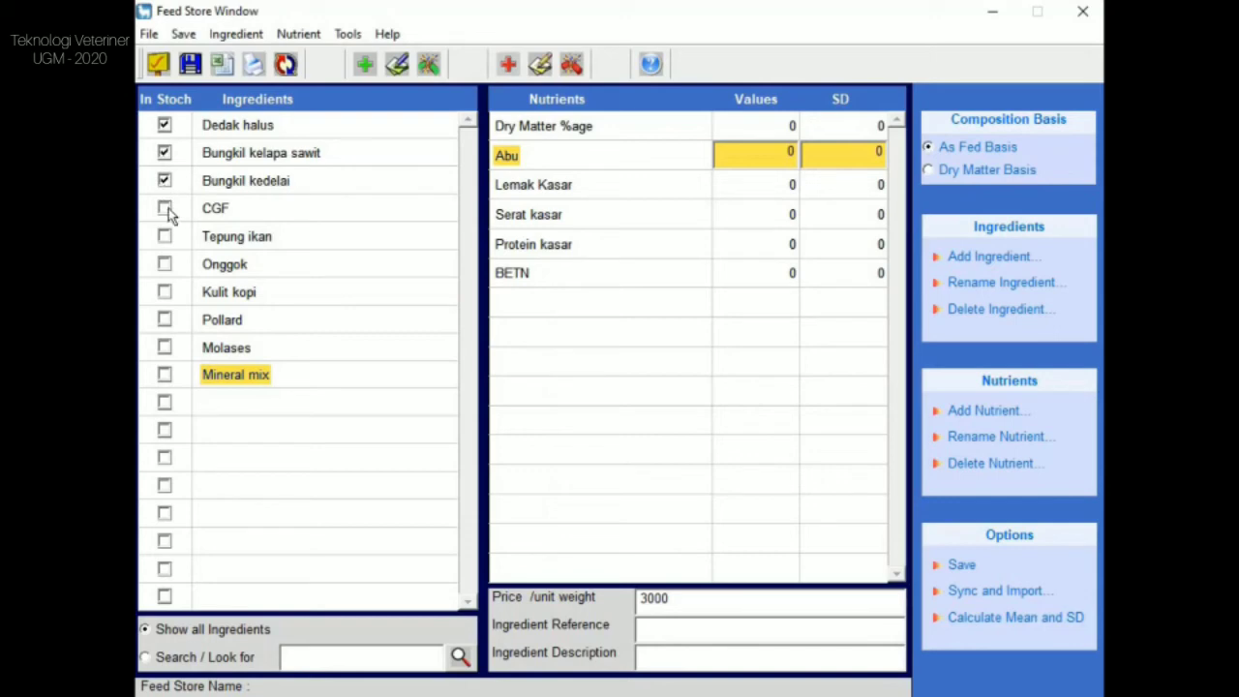
click(164, 236)
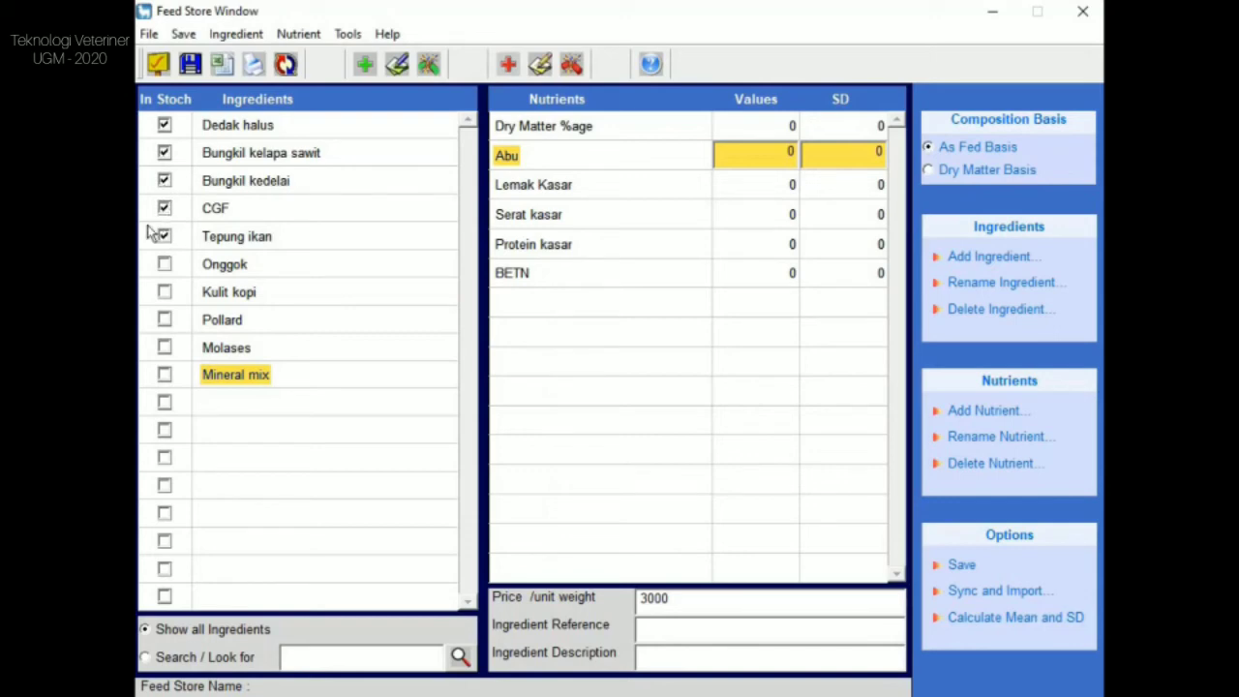
click(165, 292)
click(165, 347)
click(164, 320)
click(165, 375)
click(167, 267)
click(157, 64)
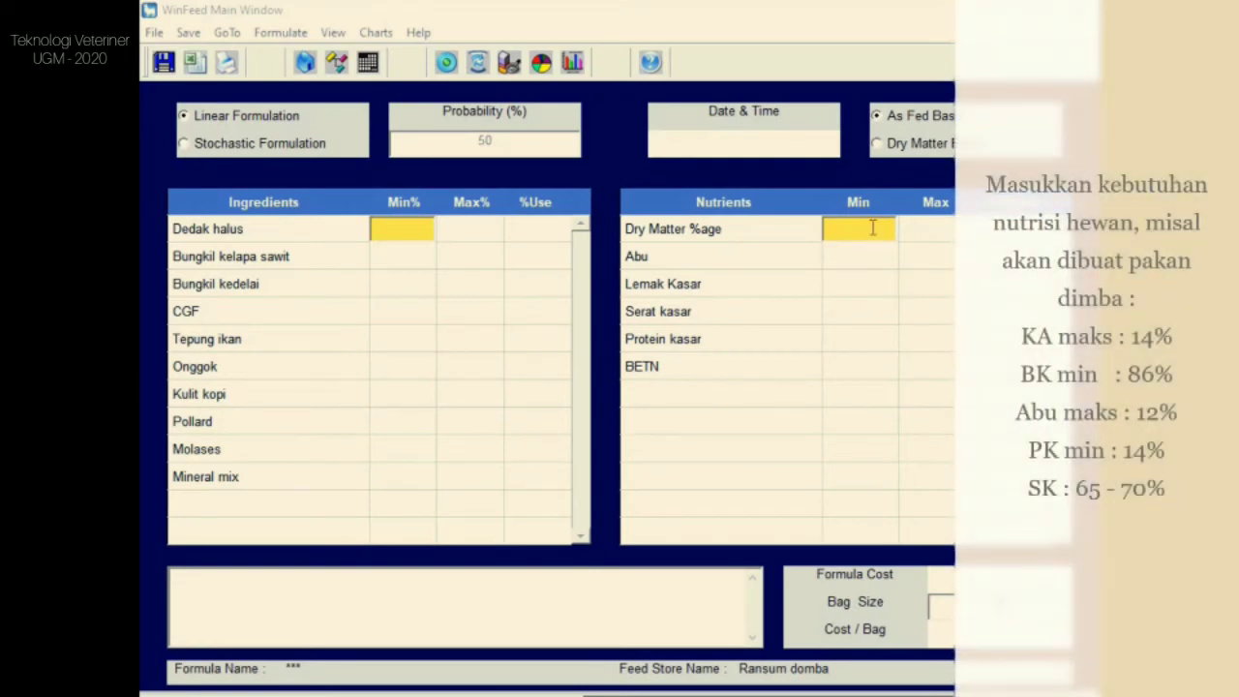
Set the nutrient limits: Dry Matter minimum 86, Abu maximum 12 and Protein kasar minimum 14.
click(872, 228)
text(86)
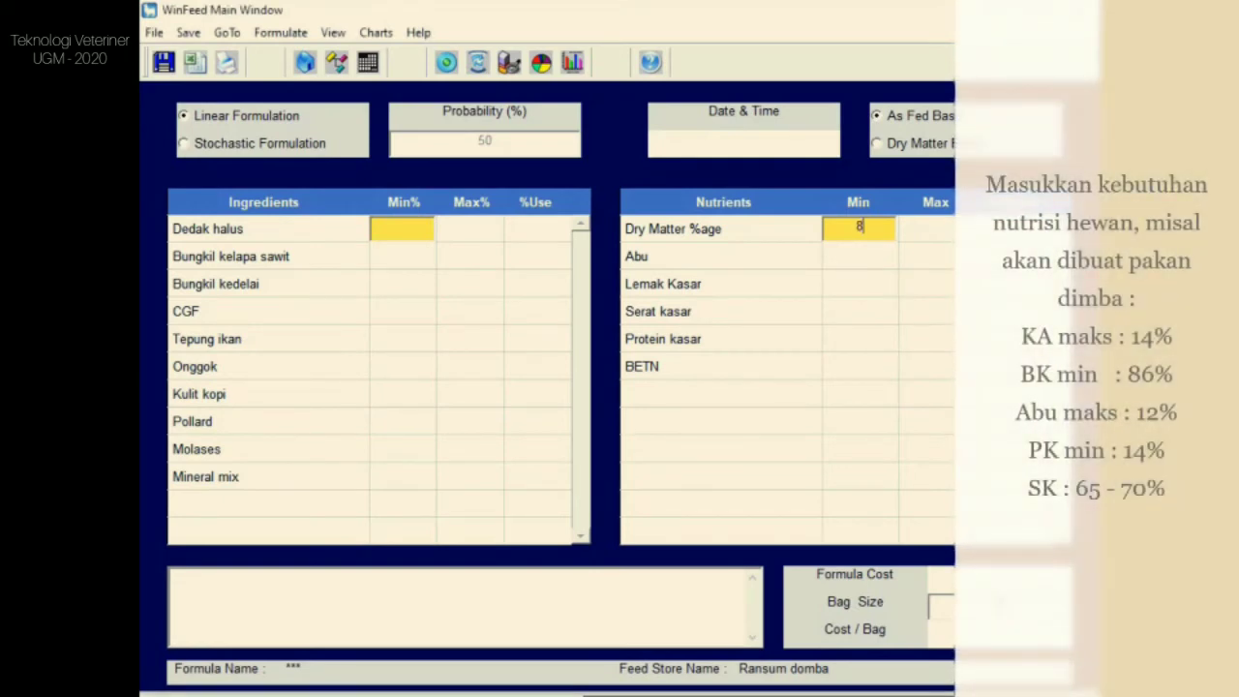
click(921, 255)
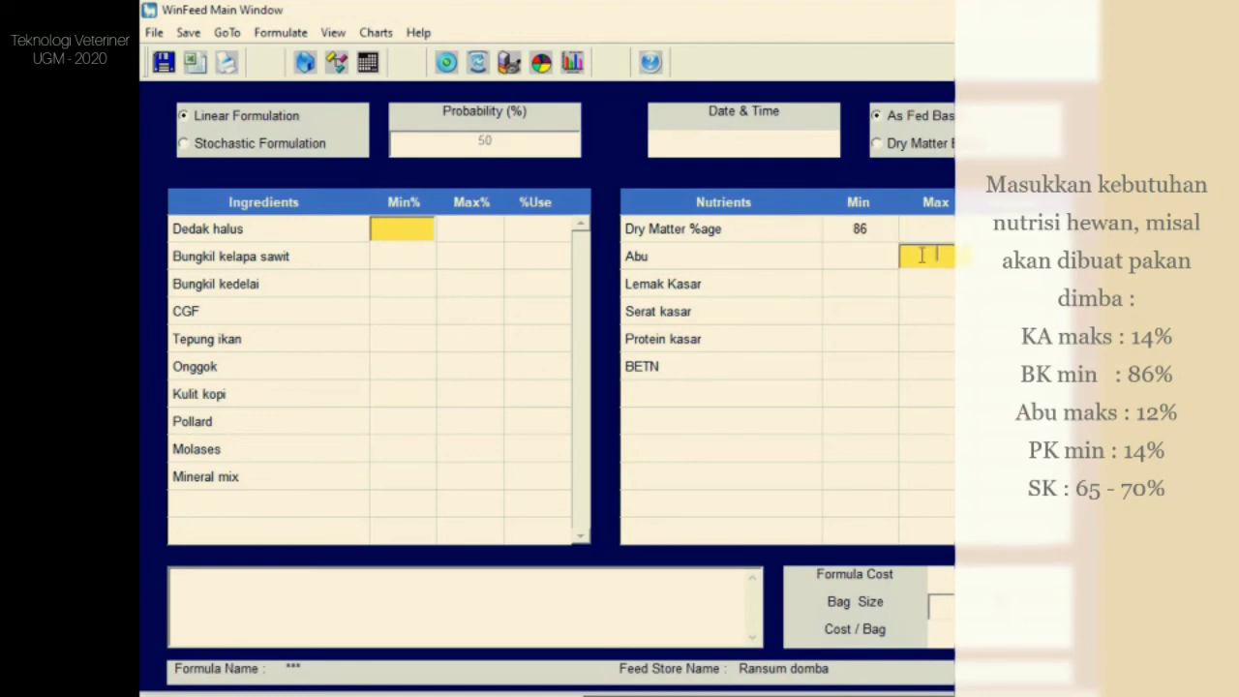
text(12)
click(877, 337)
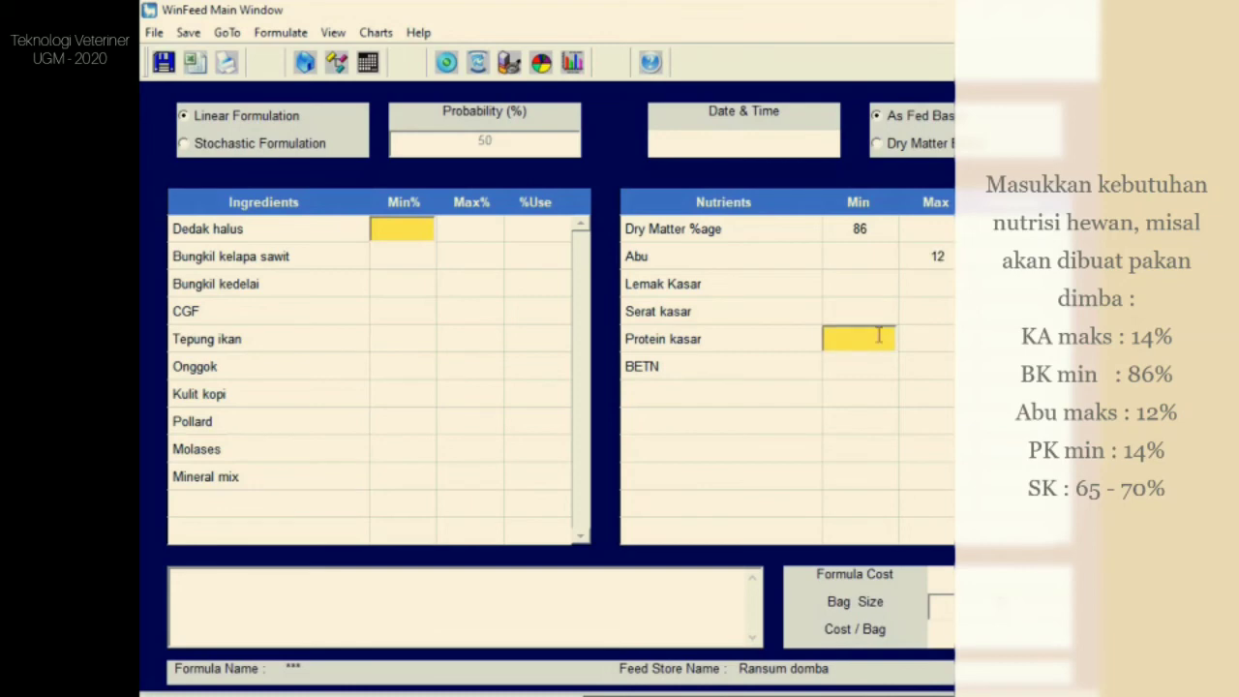
text(14)
Set the BETN requirement to a minimum of 65 and a maximum of 70.
click(868, 368)
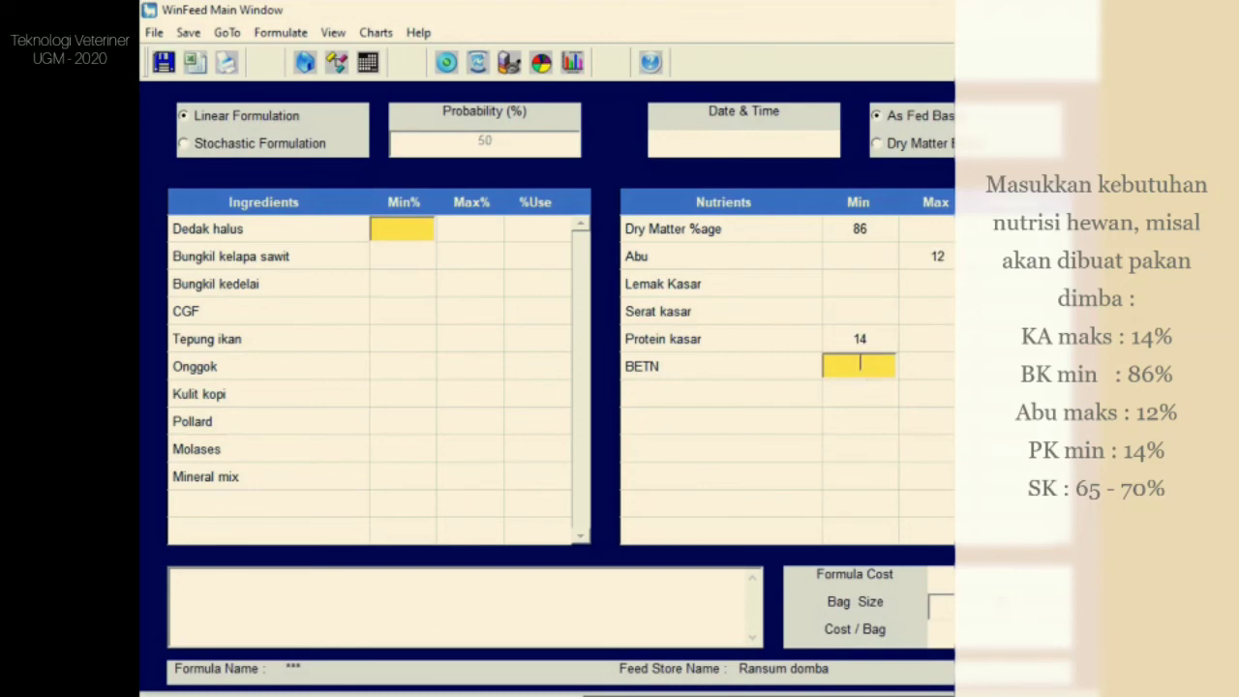
text(65)
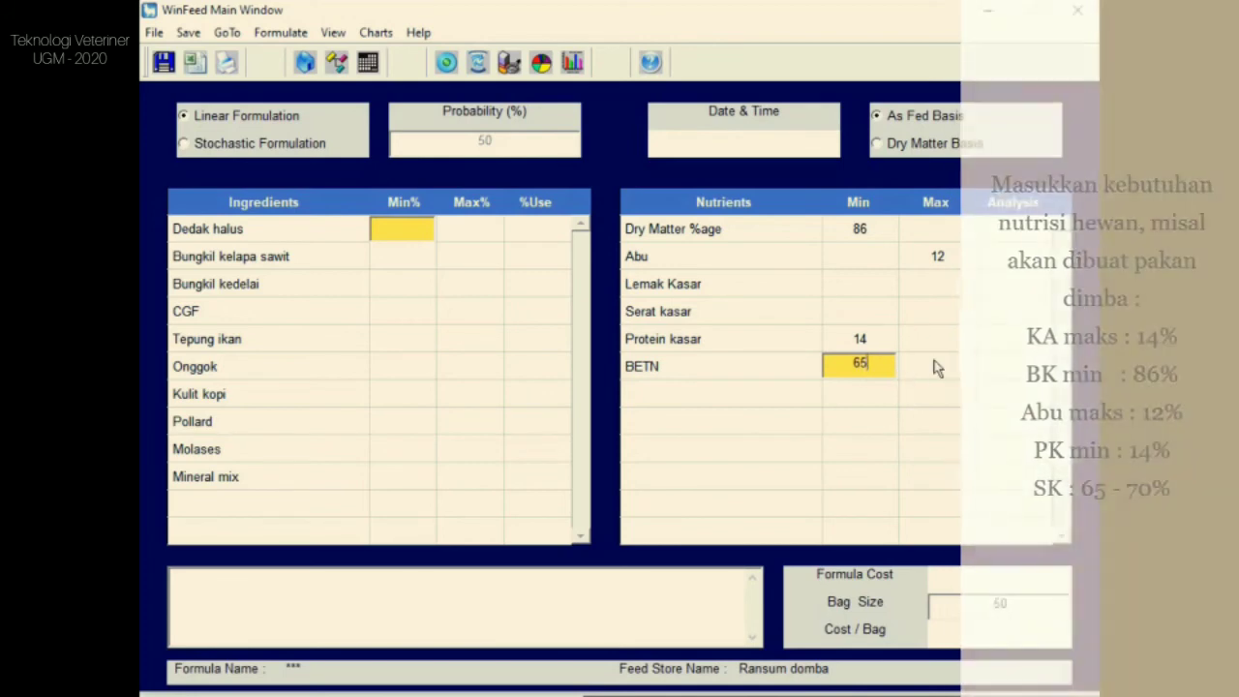
click(935, 364)
text(7)
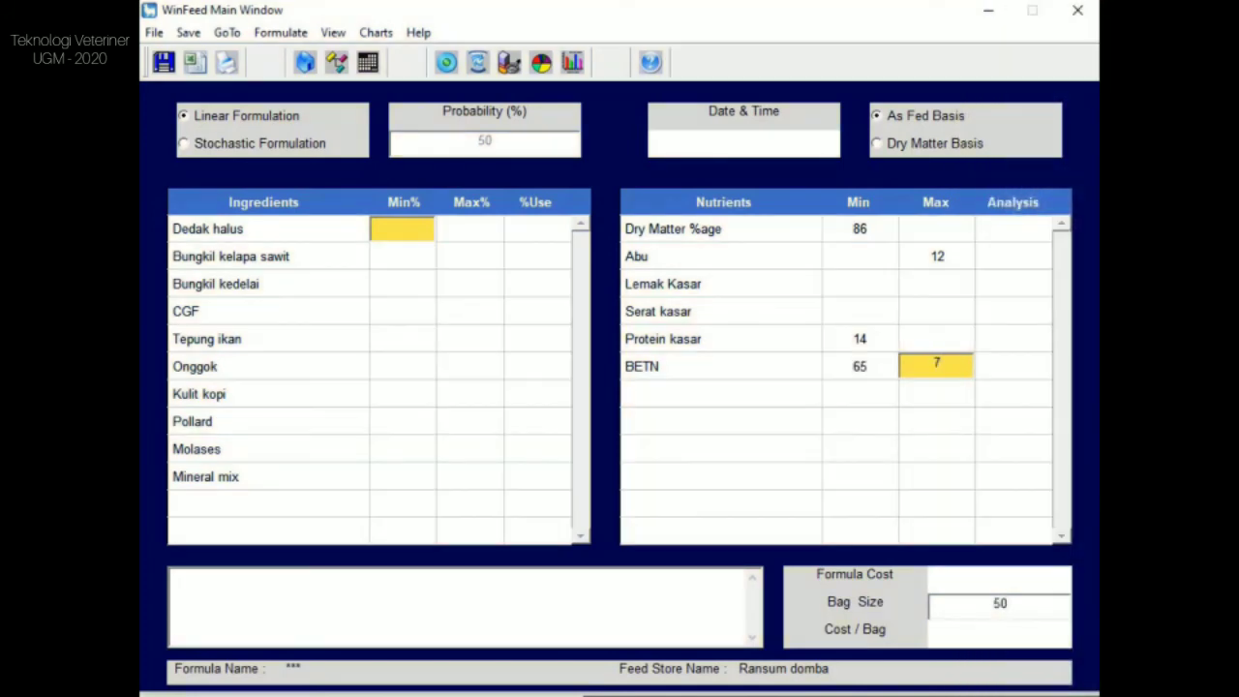
text(0)
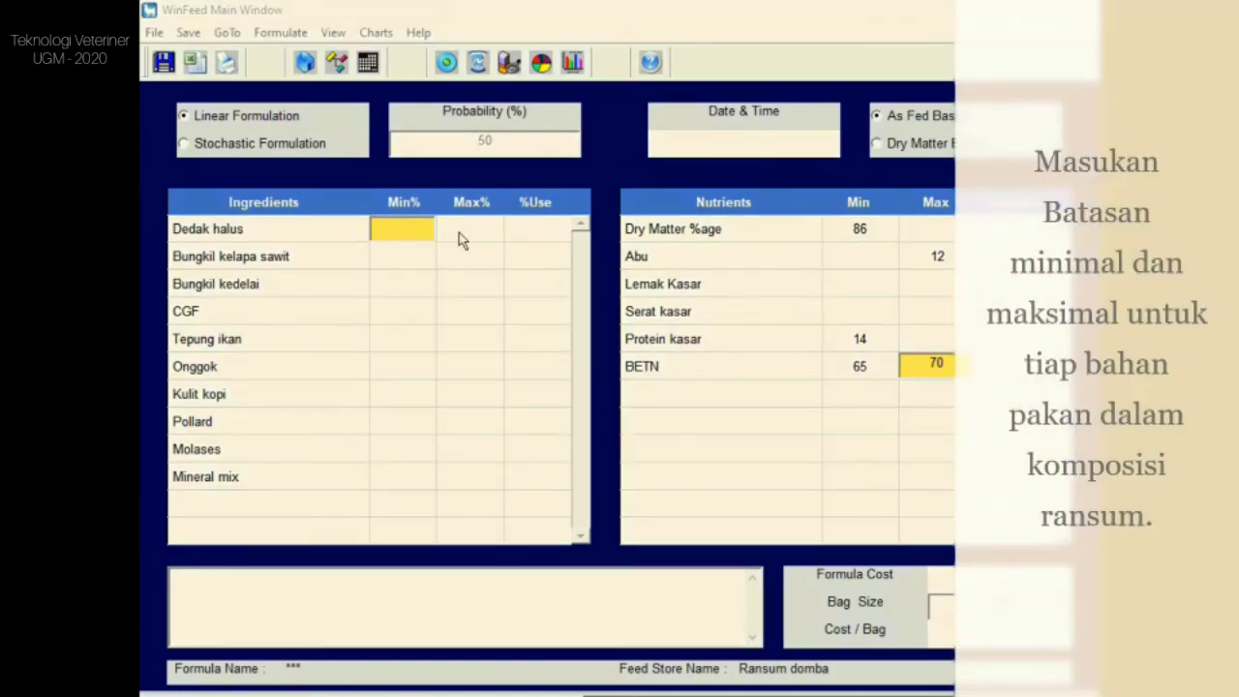
Set the ingredient limits of Dedak halus to 10–30% and of Bungkil kelapa sawit to 1–10%.
click(416, 237)
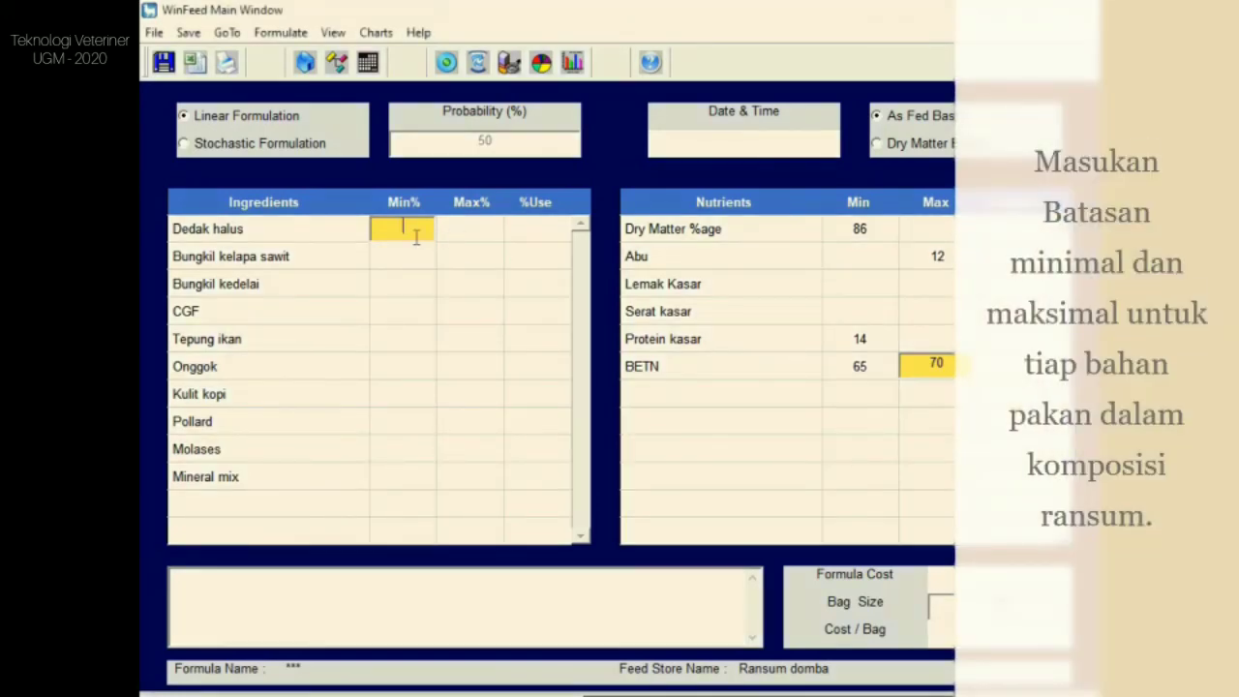
text(10)
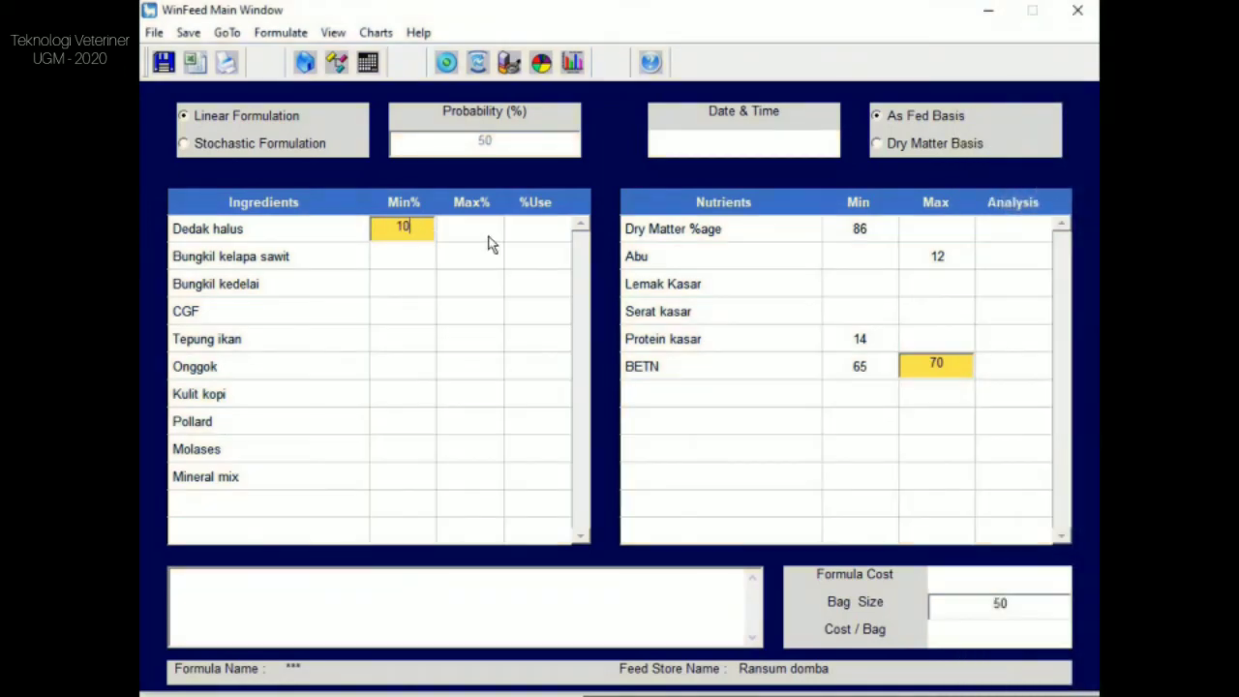
click(490, 236)
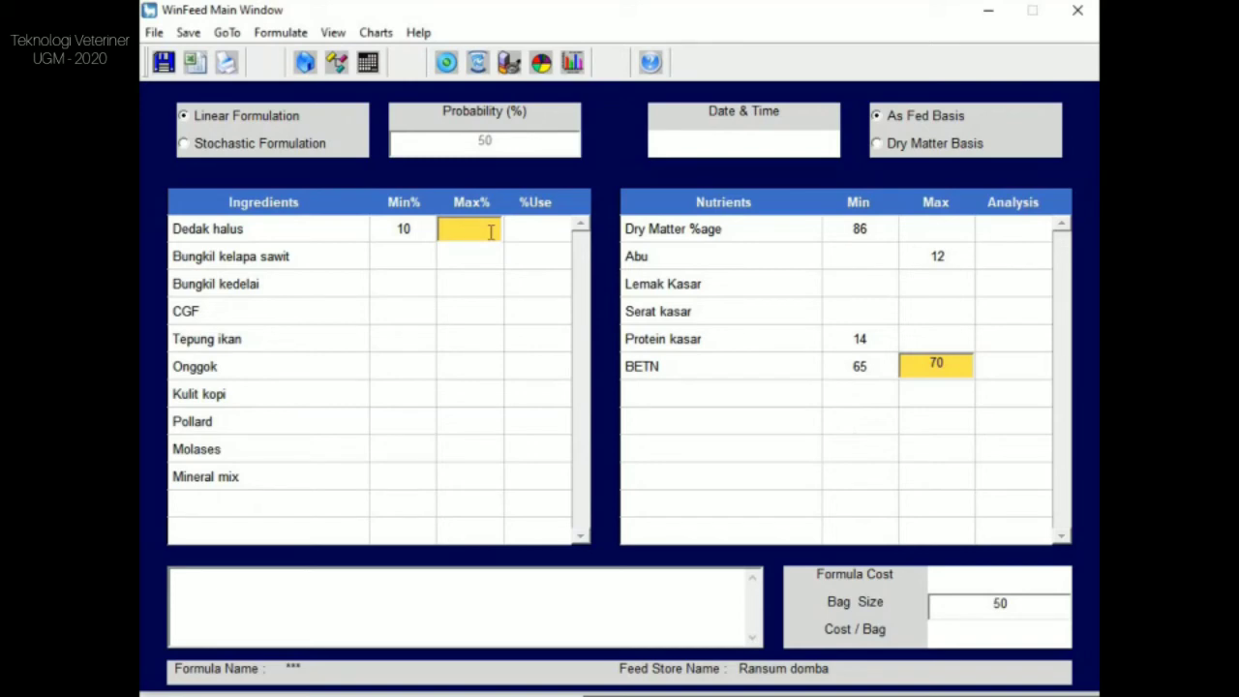
text(30)
click(404, 254)
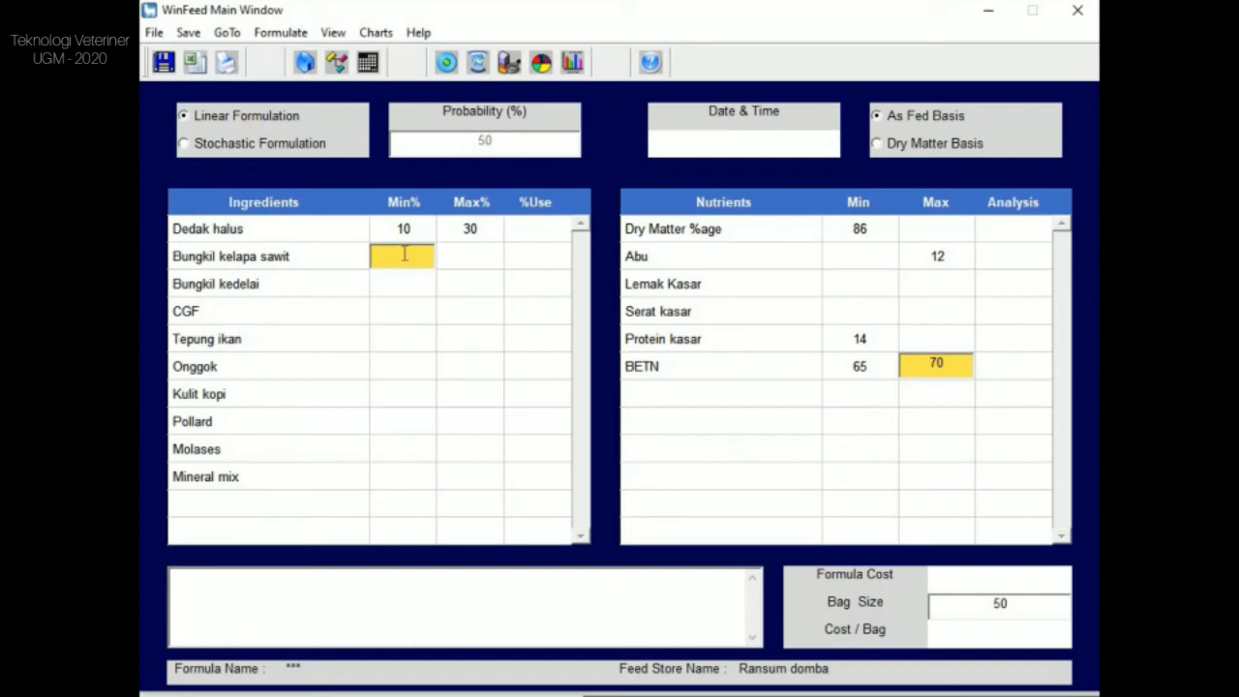
text(1)
click(485, 258)
text(10)
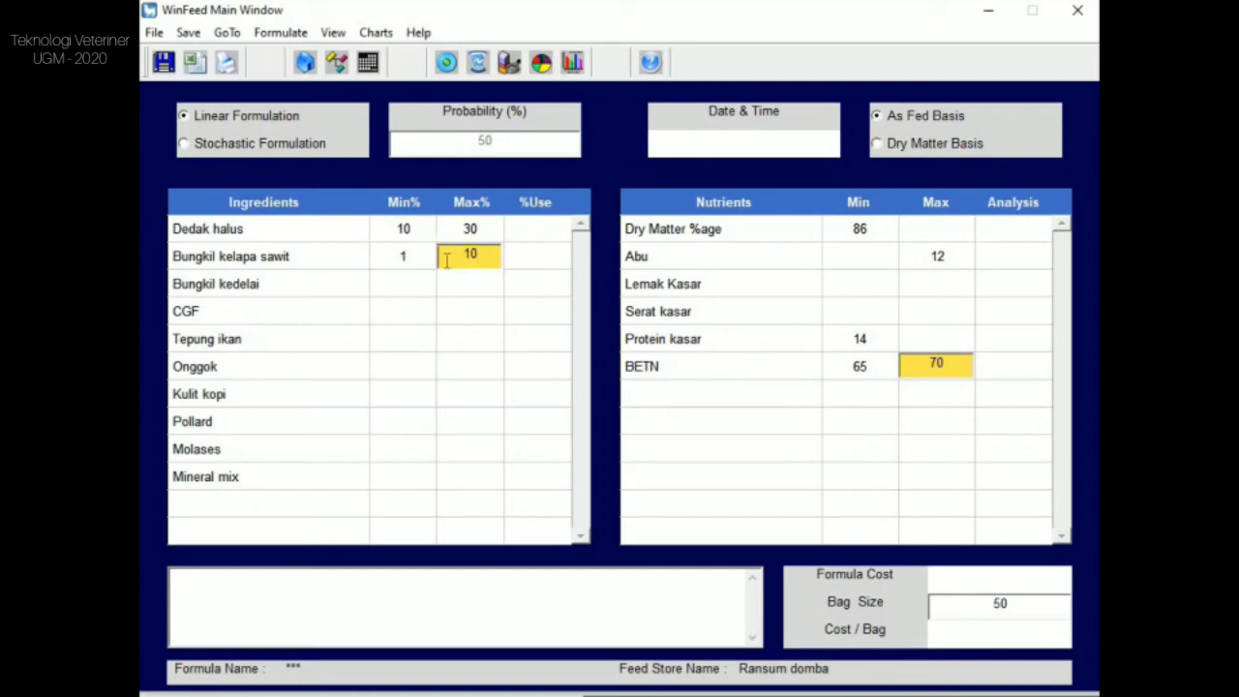
Set the minimum of Bungkil kedelai to 1% and the limits of CGF to 5–15%.
click(420, 285)
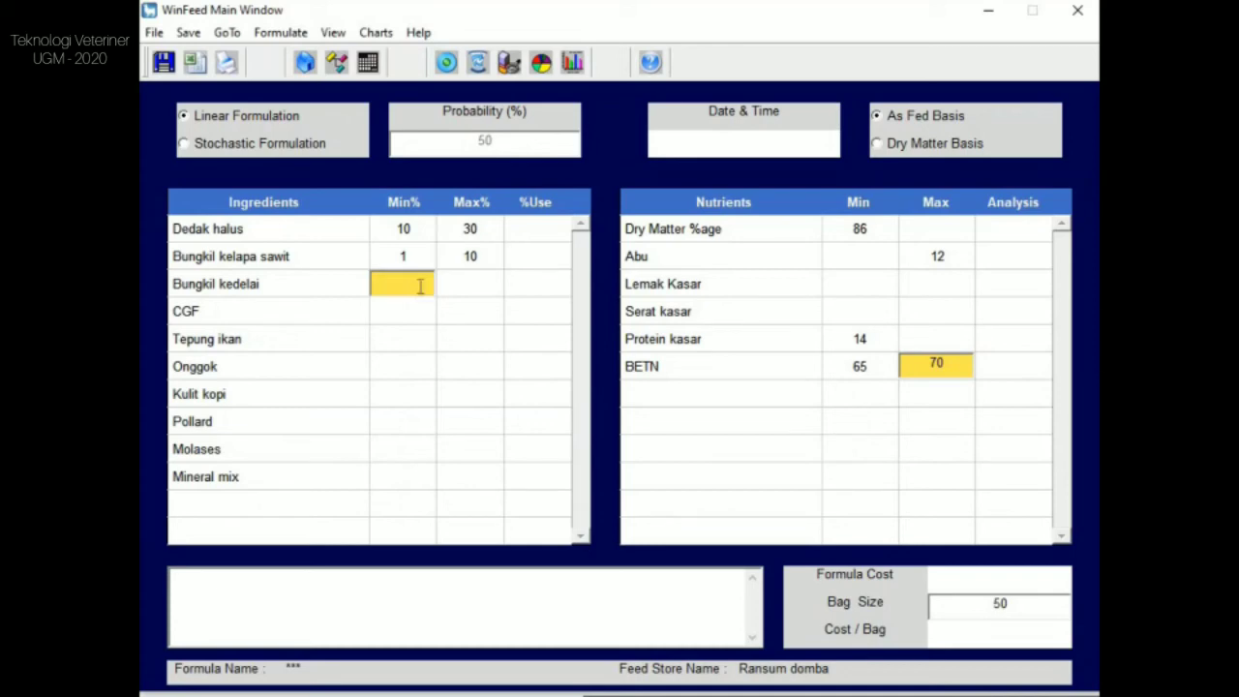
text(1)
click(419, 311)
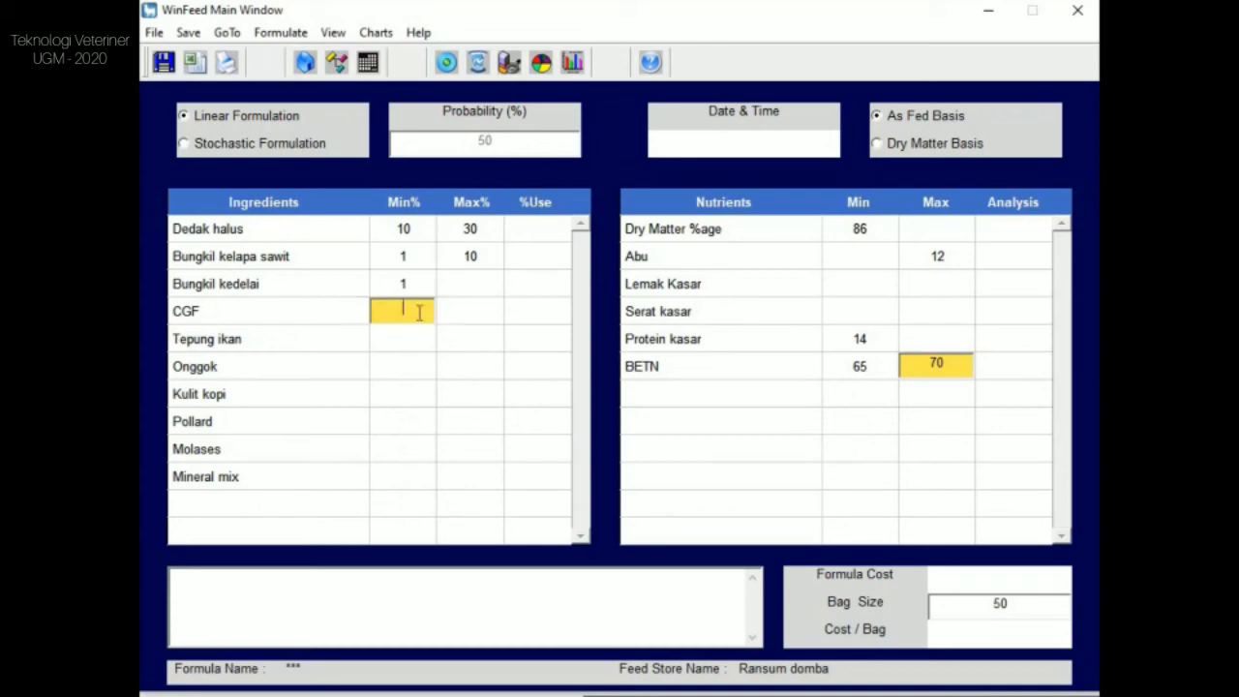
text(5)
click(458, 313)
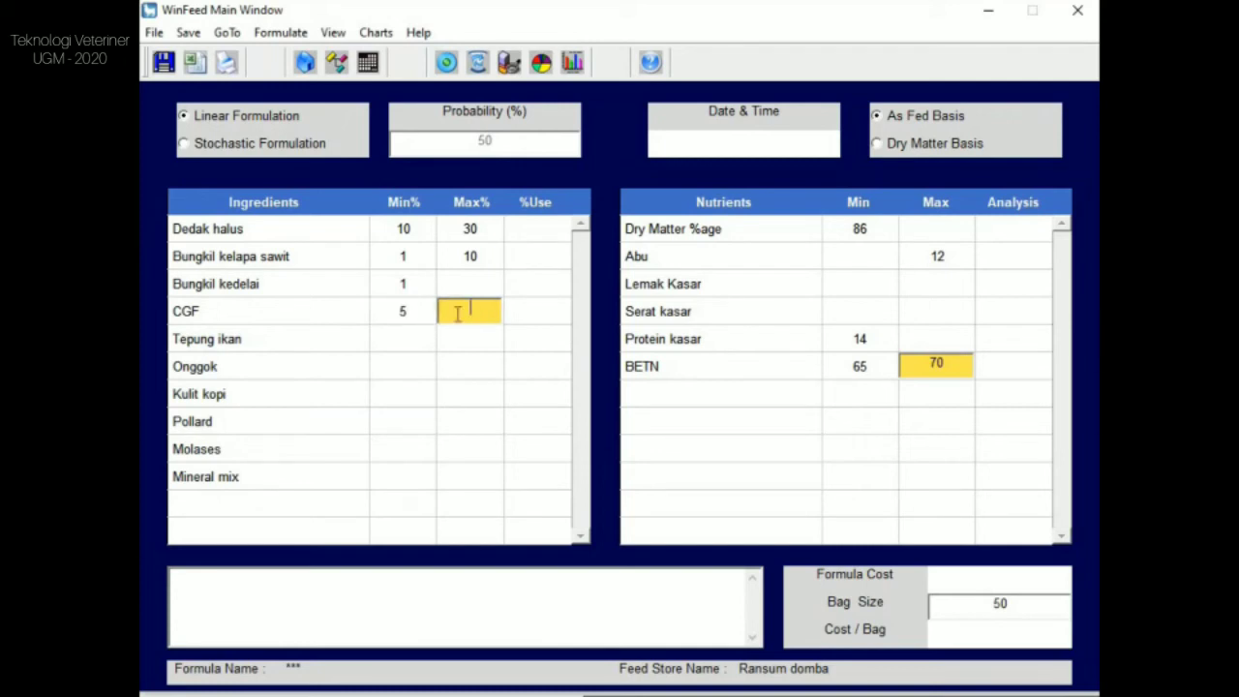
text(15)
Set both limits of Tepung ikan to 1% and the limits of Onggok to 8–15%.
click(410, 341)
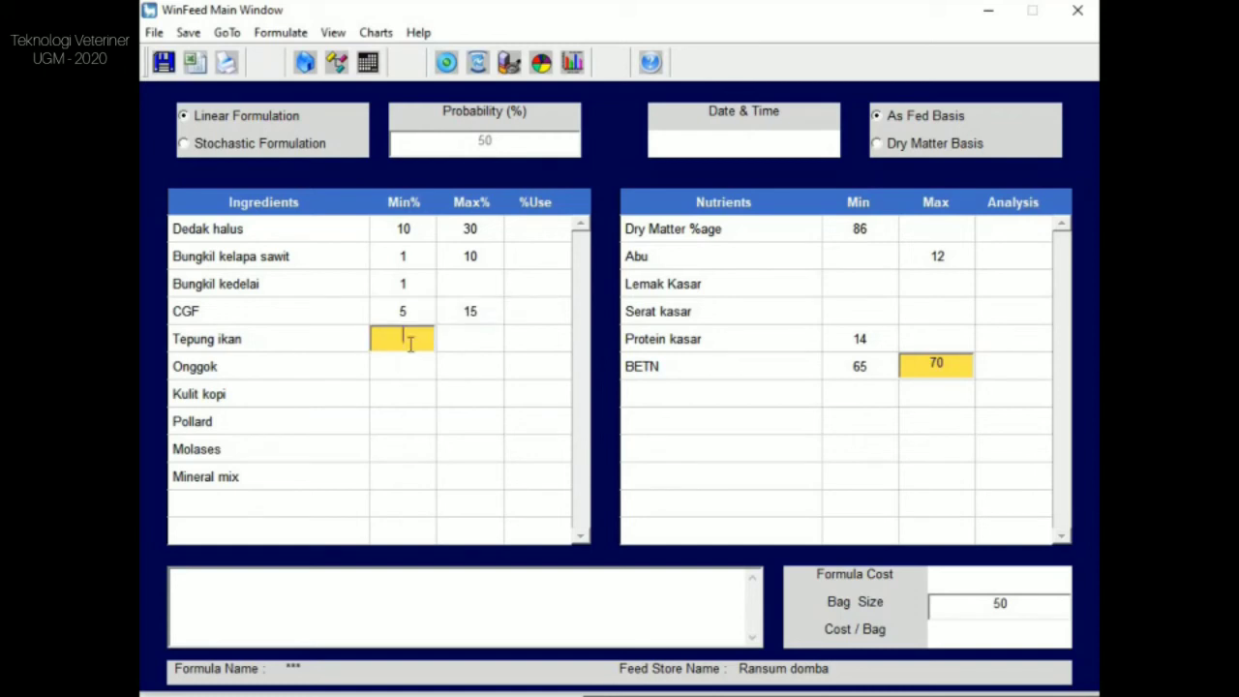
text(1)
click(457, 343)
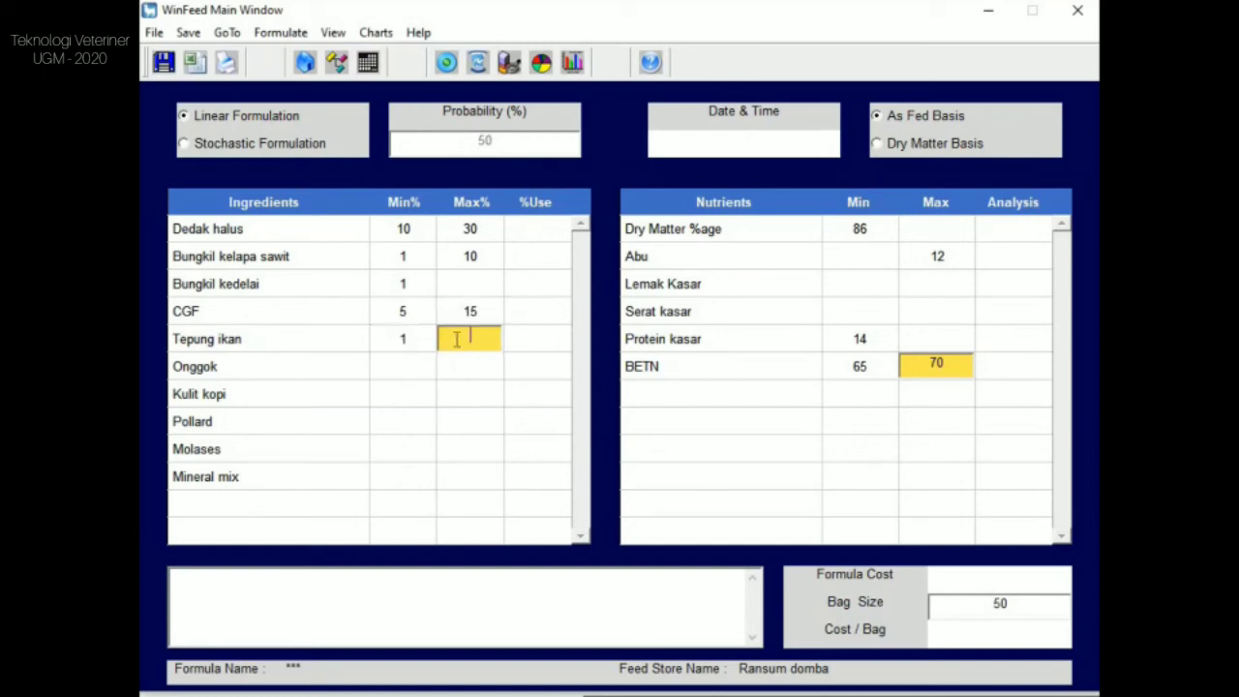
text(1)
click(429, 375)
text(1)
key(BackSpace)
text(8)
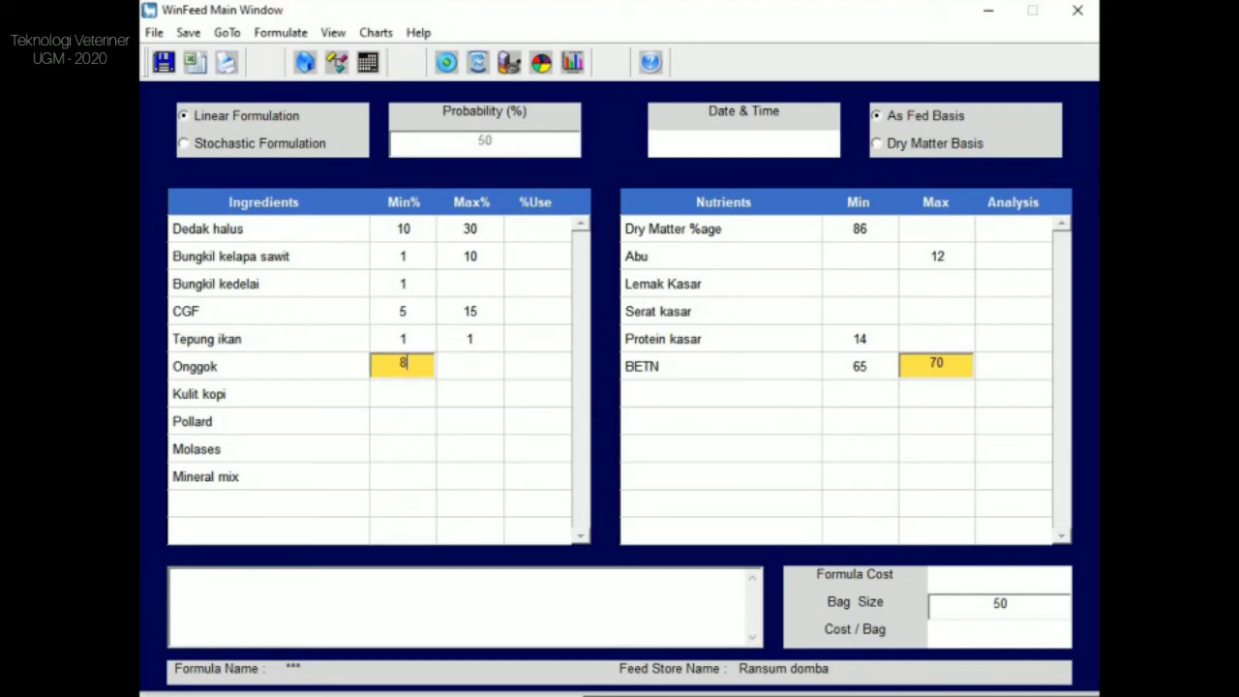
click(470, 370)
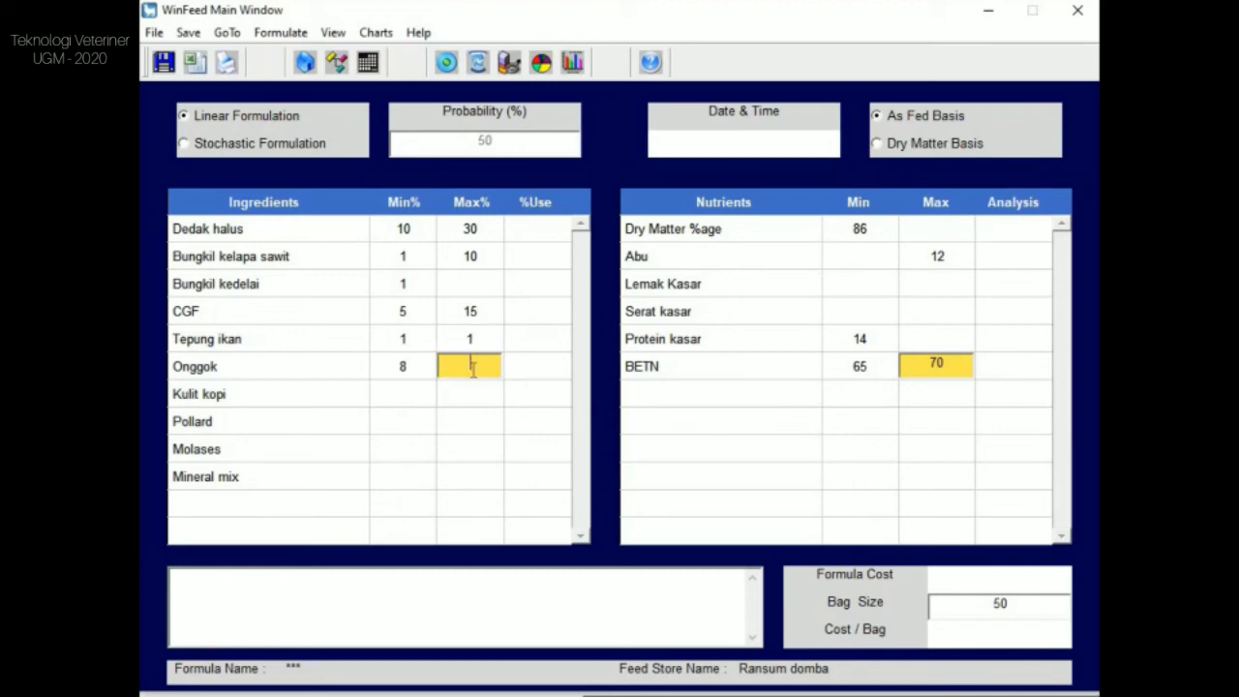
text(15)
Set the ingredient limits of Kulit kopi to 20–40% and of Pollard to 1–3%.
click(412, 395)
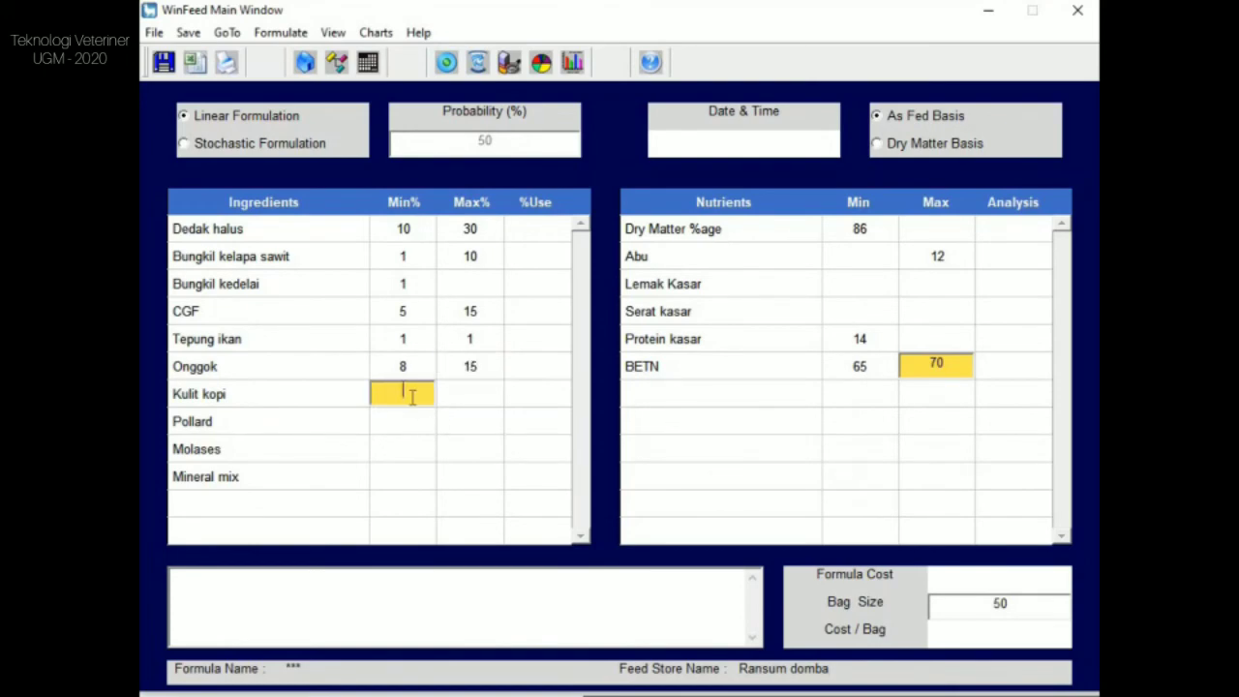
text(20)
click(463, 392)
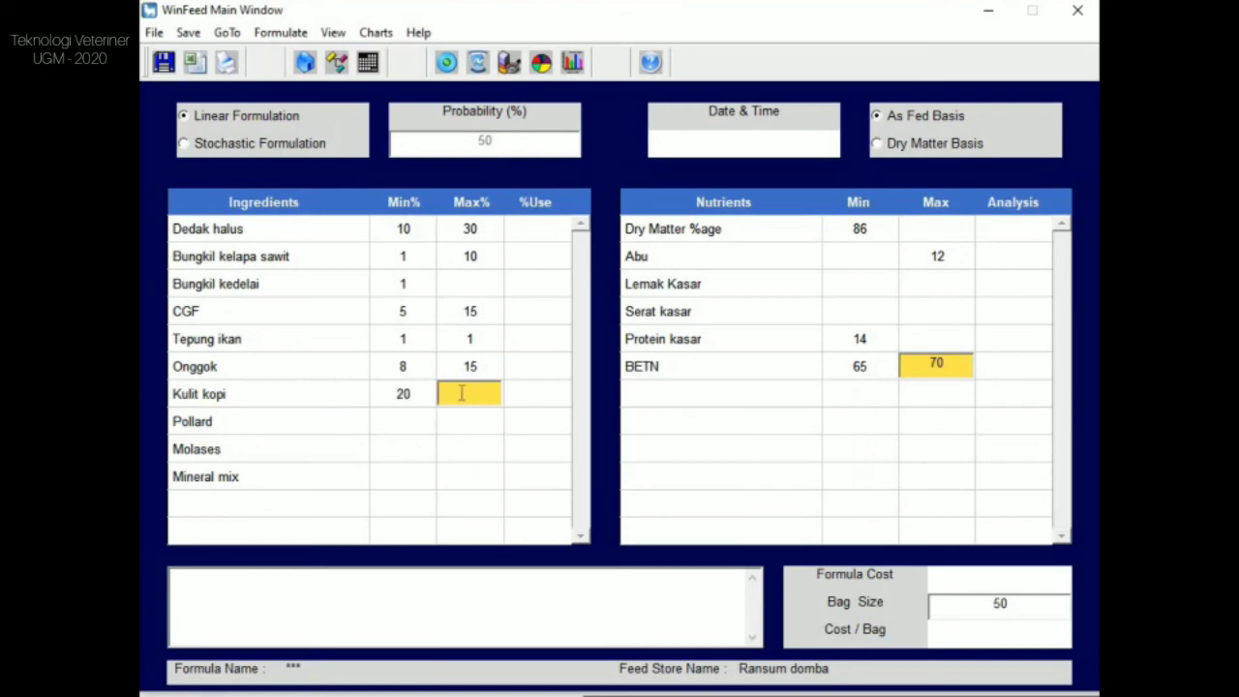
text(40)
click(408, 426)
text(1)
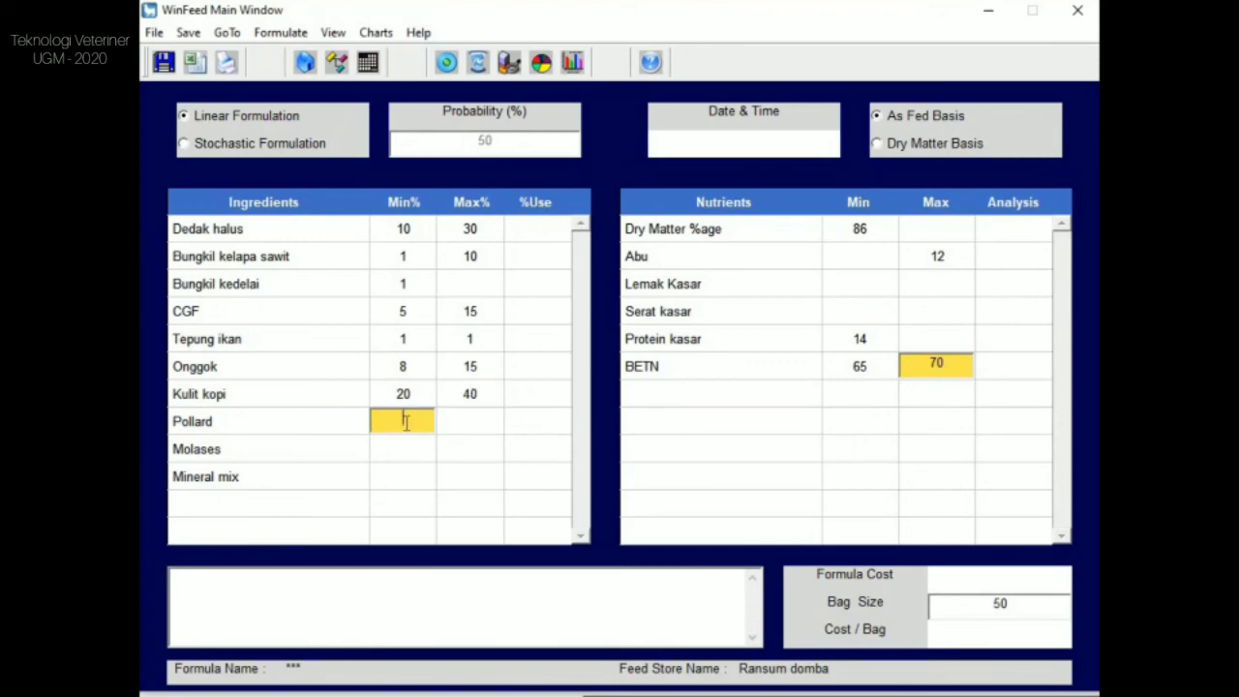
click(471, 429)
text(3)
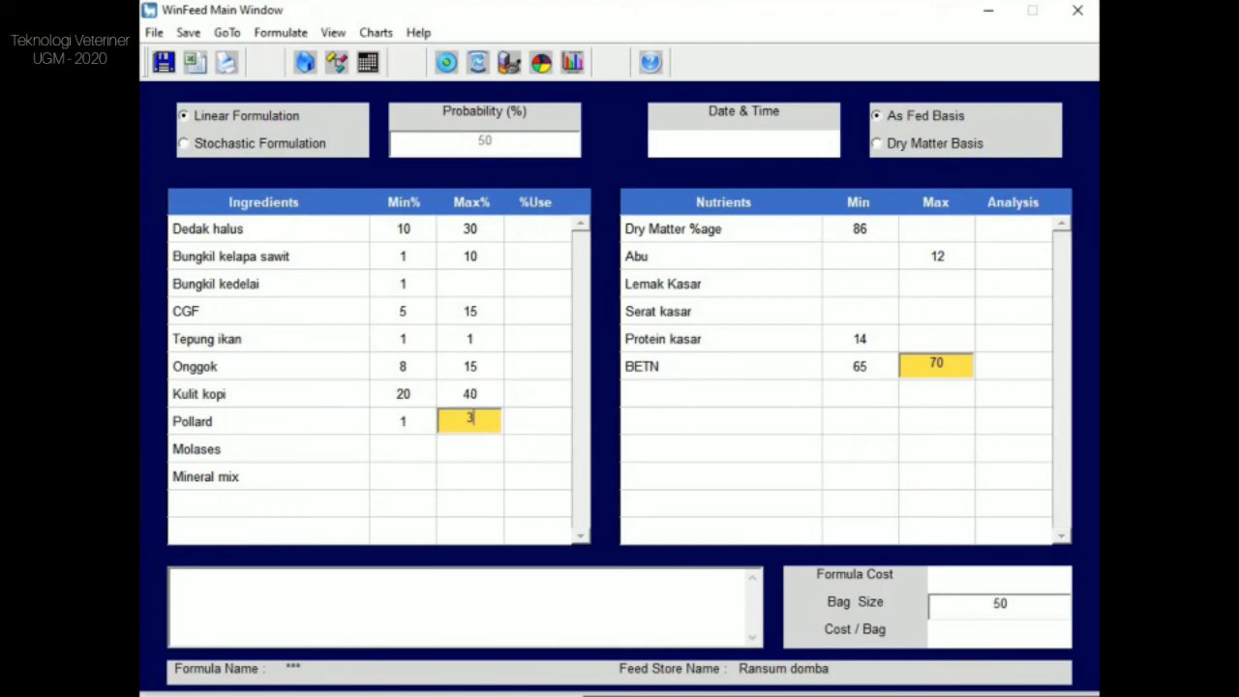
Set both the minimum and maximum of Molases and of Mineral mix to 1%.
click(418, 451)
text(1)
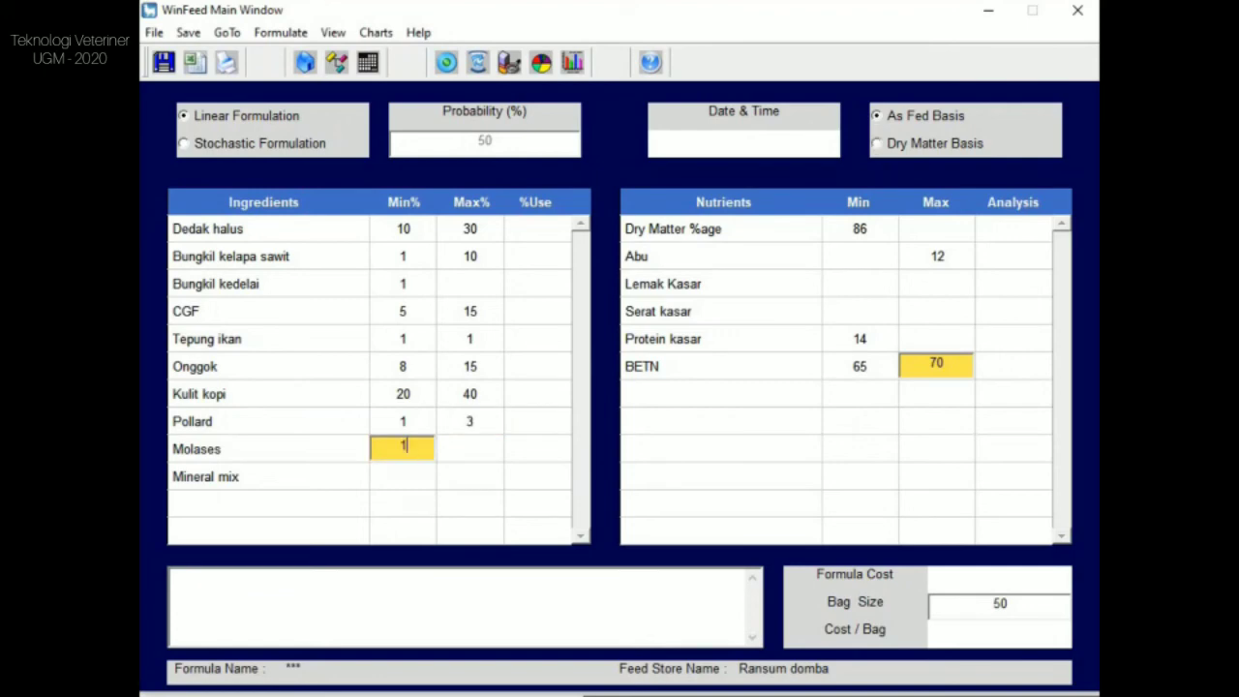
click(456, 452)
text(1)
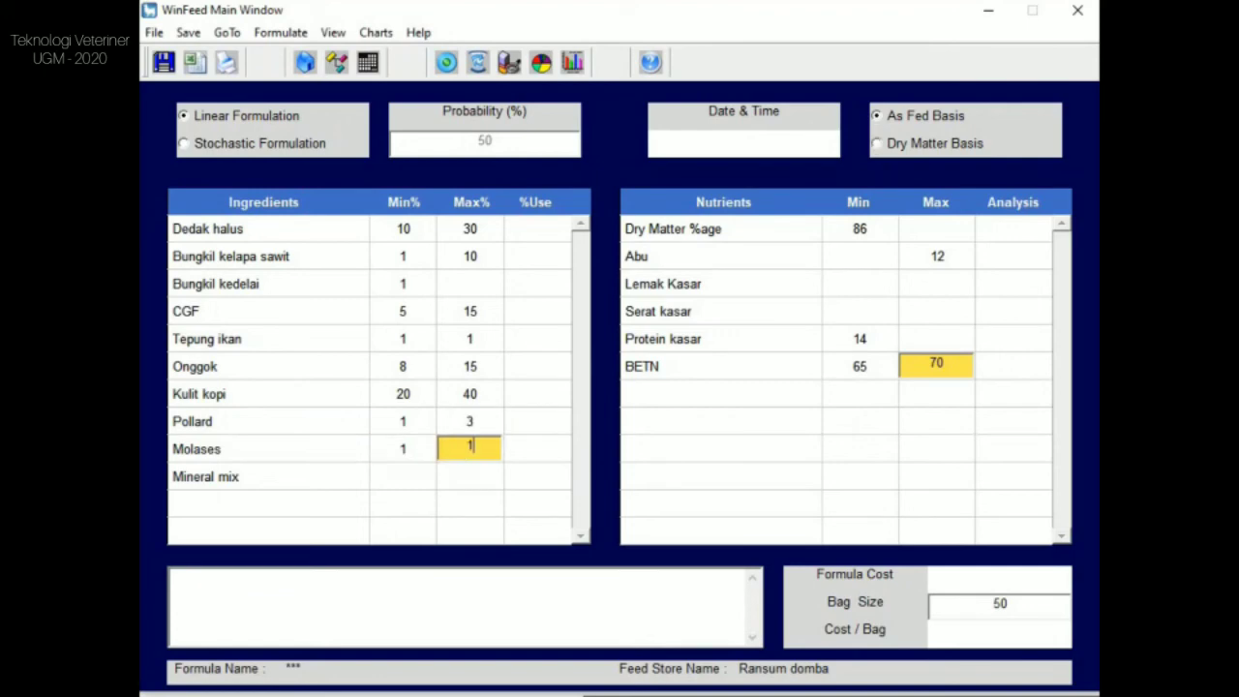
click(412, 481)
text(1)
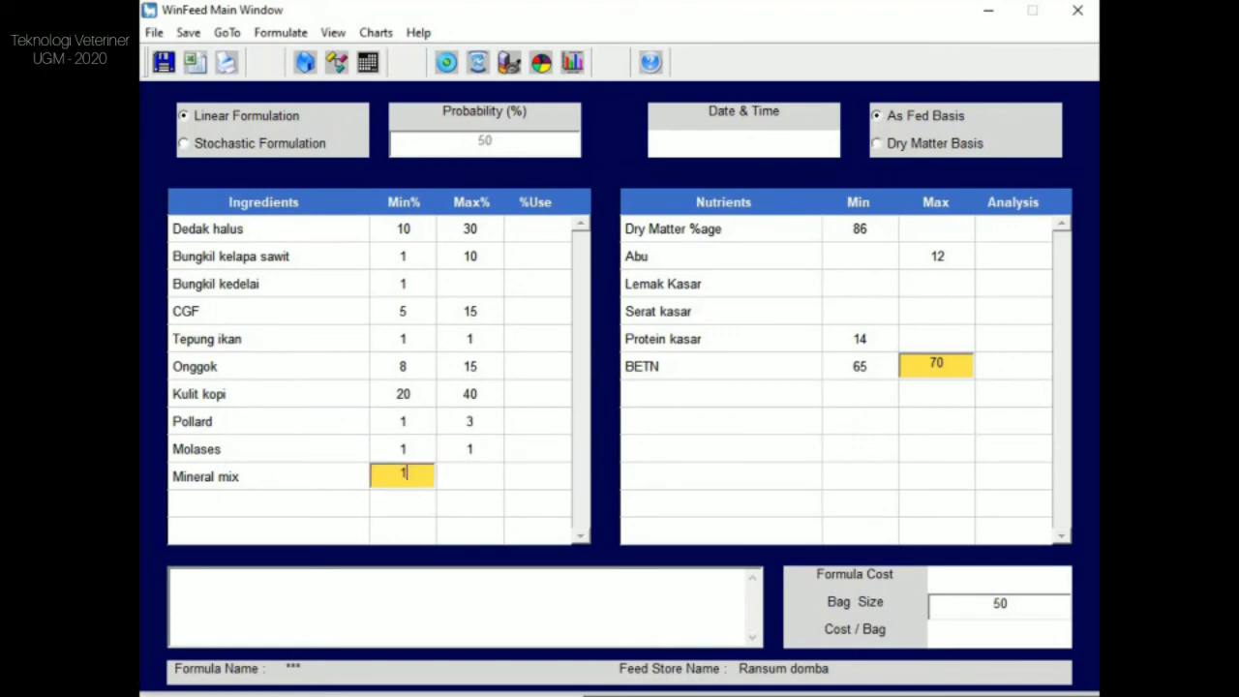
click(482, 477)
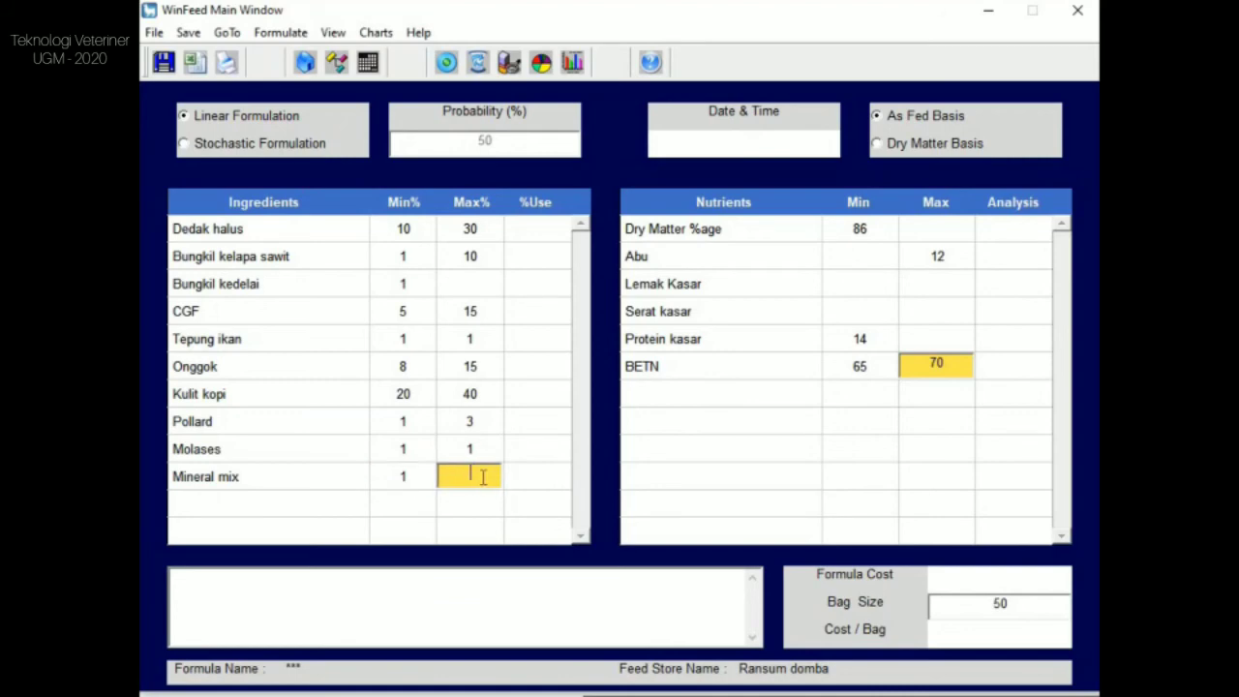
text(1)
Set the maximum of Bungkil kedelai to 10% and try to formulate the ration.
click(474, 283)
text(10)
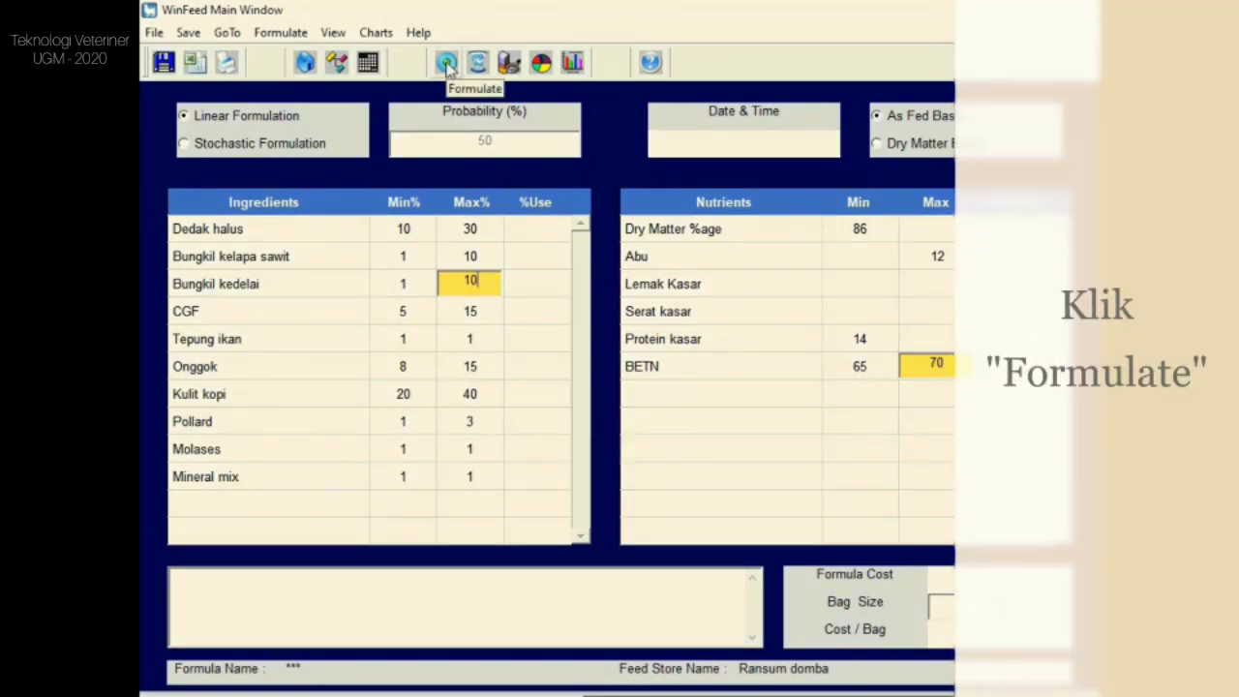
click(446, 63)
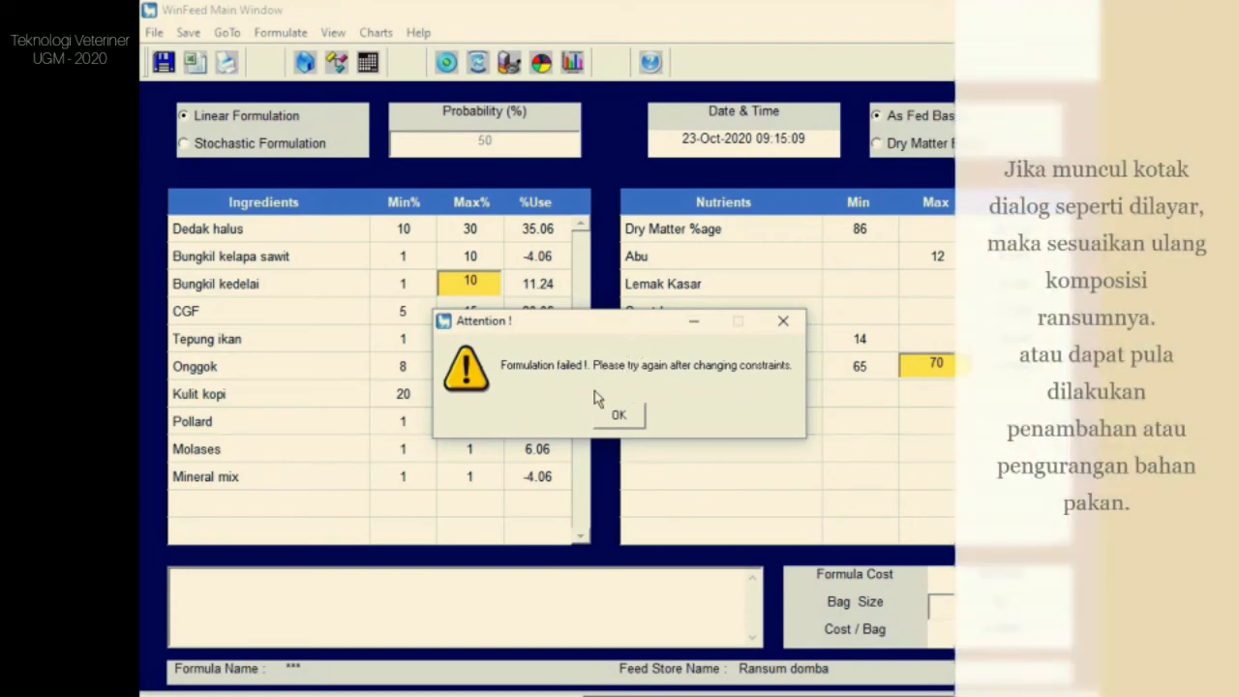
click(620, 416)
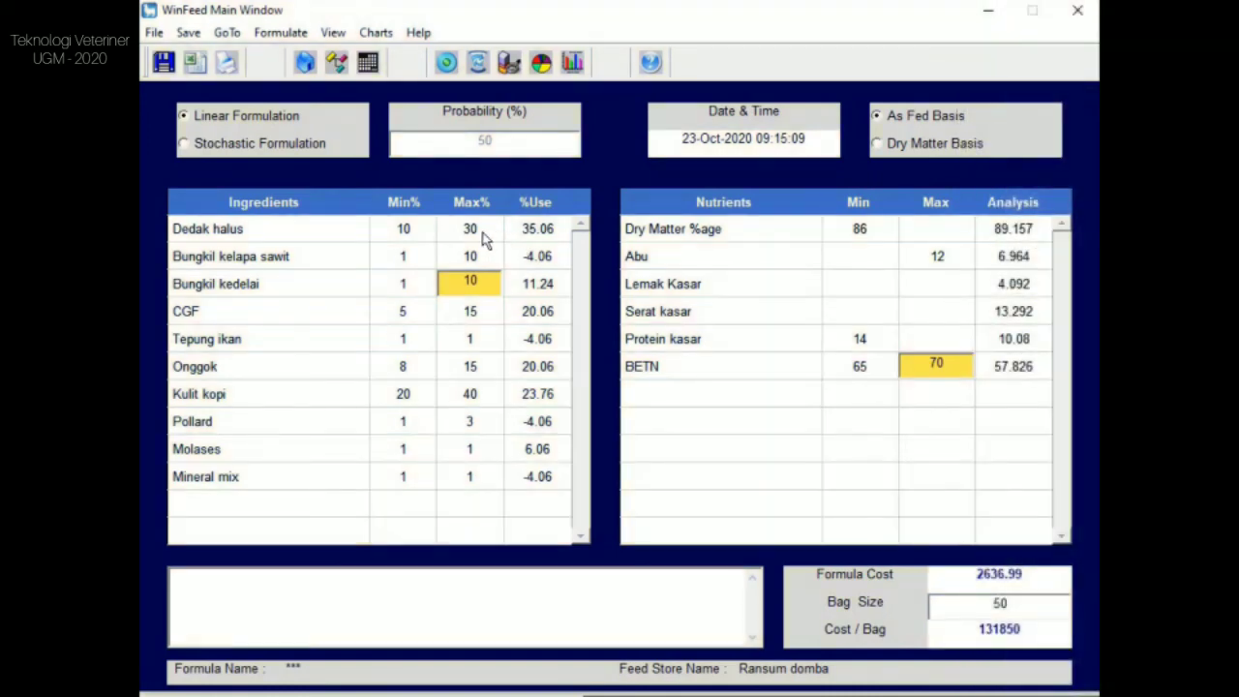
Set the maximum share of Dedak halus to 40%.
click(474, 228)
drag(478, 229, 432, 231)
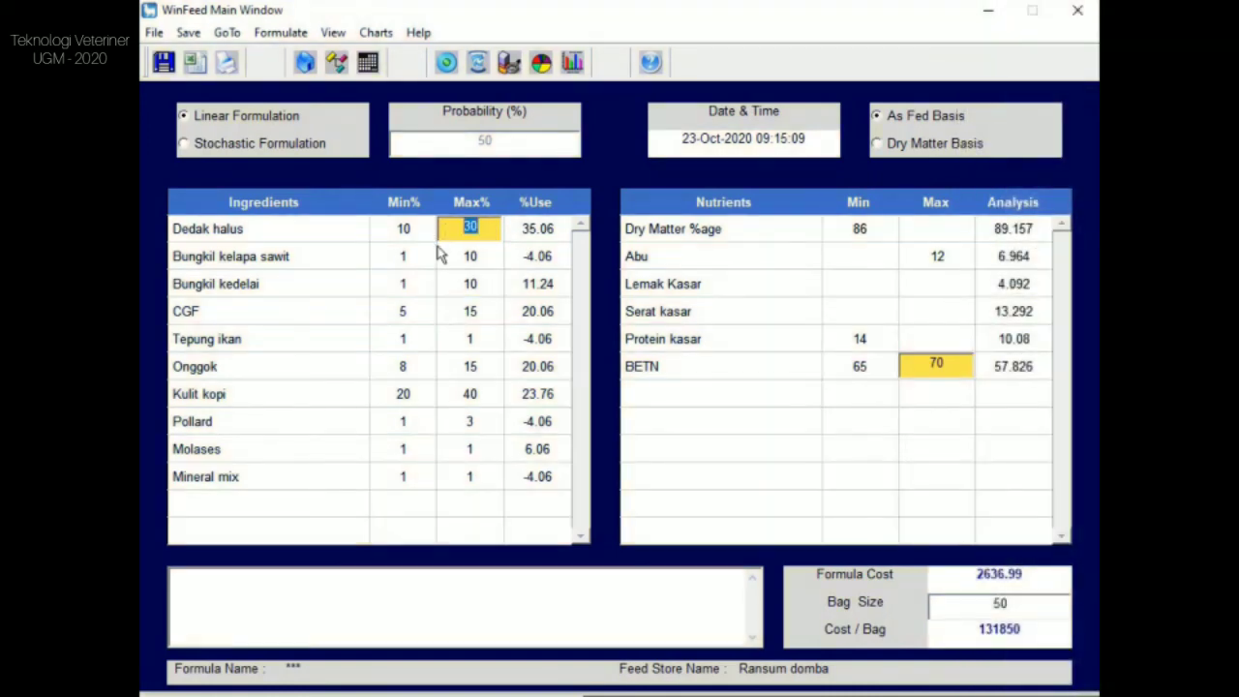
text(5)
key(BackSpace)
text(40)
Set the maximum share of Onggok to 21% and try to formulate the ration.
click(473, 367)
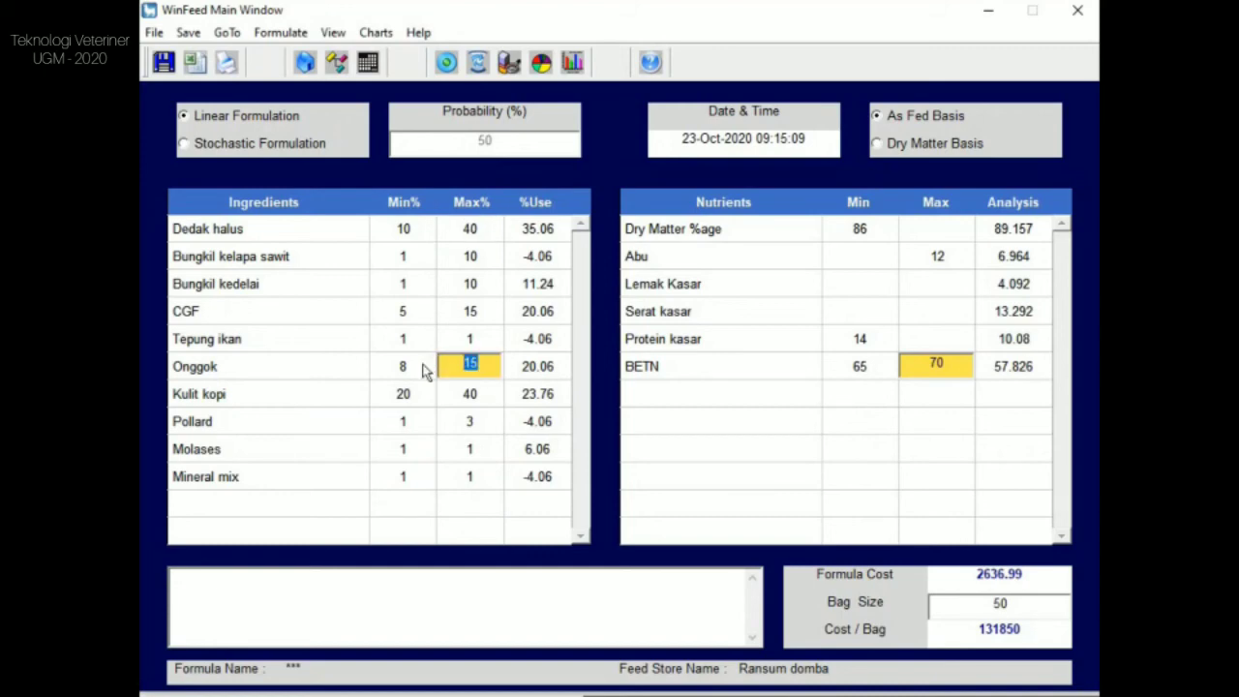
text(21)
click(446, 62)
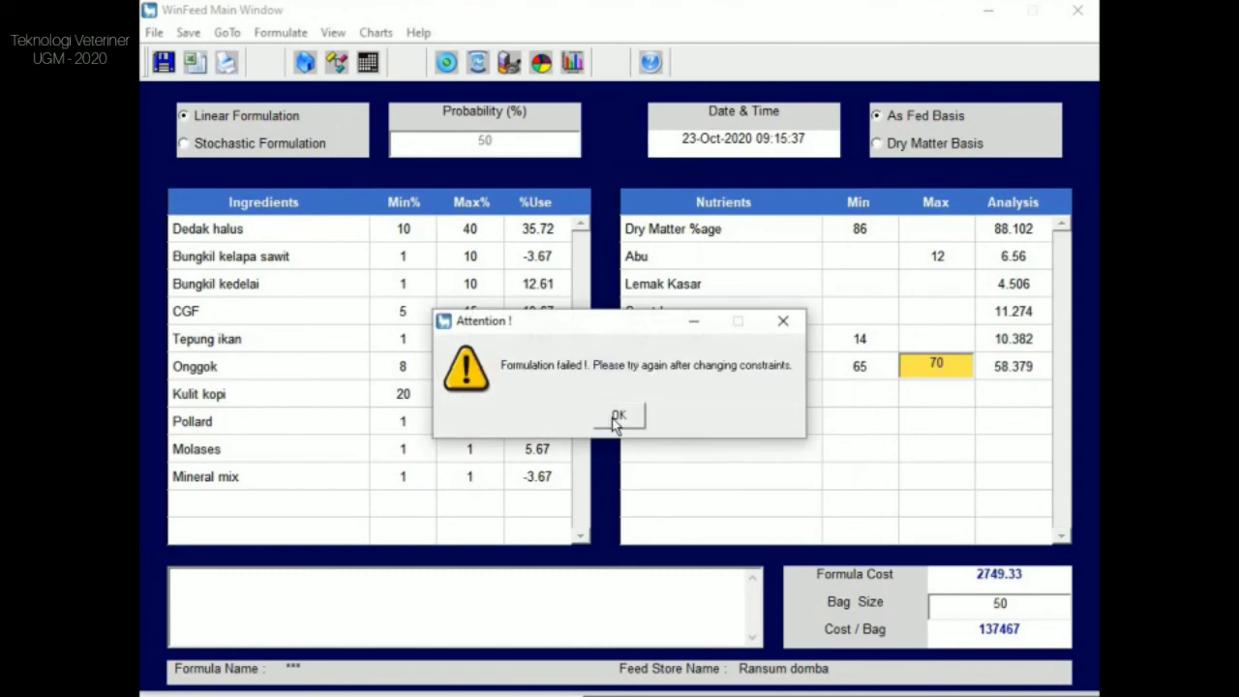
click(617, 418)
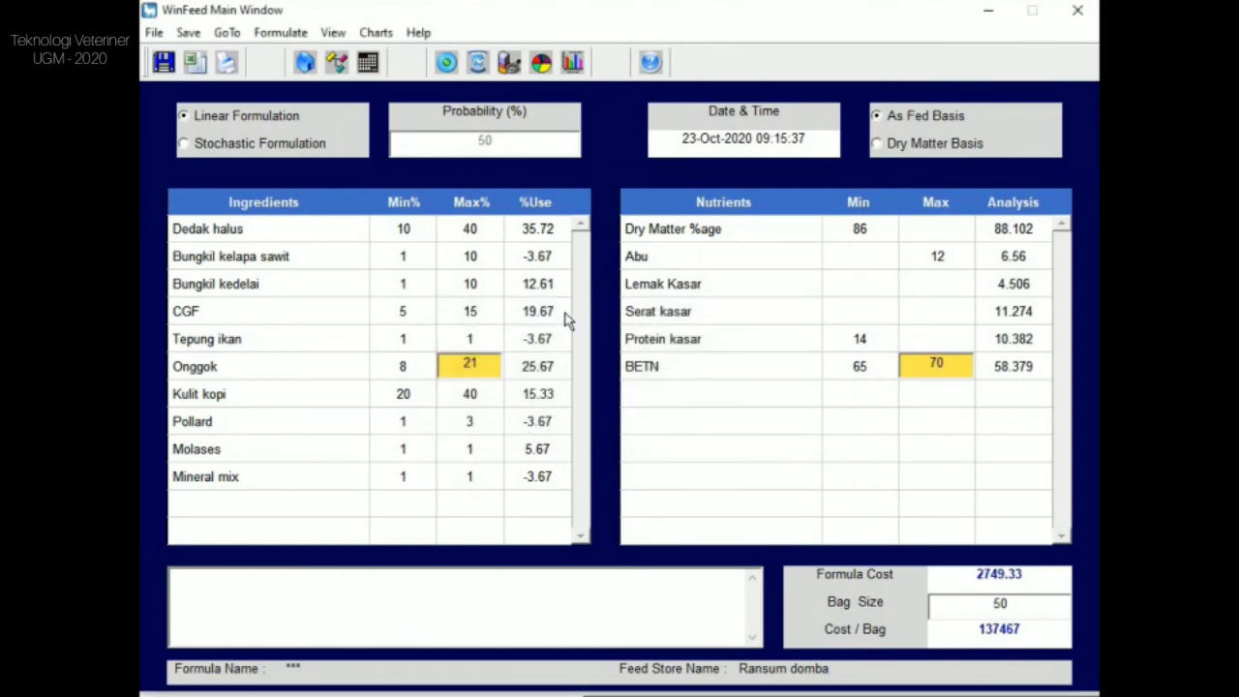
Set the maximum share of Onggok to 30% and of Bungkil kedelai to 15%.
drag(478, 369, 441, 369)
text(30)
click(481, 282)
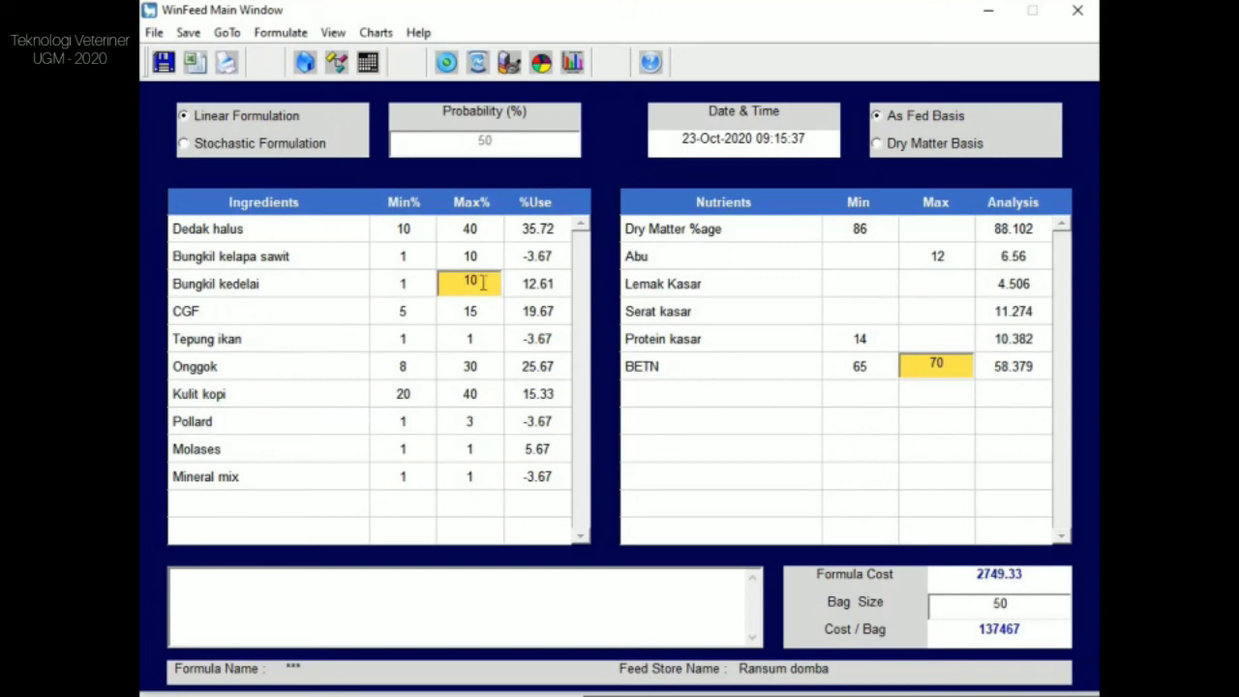
drag(482, 282, 433, 288)
text(15)
Set the maximum share of CGF to 20% and try to formulate the ration again.
click(478, 312)
text(20)
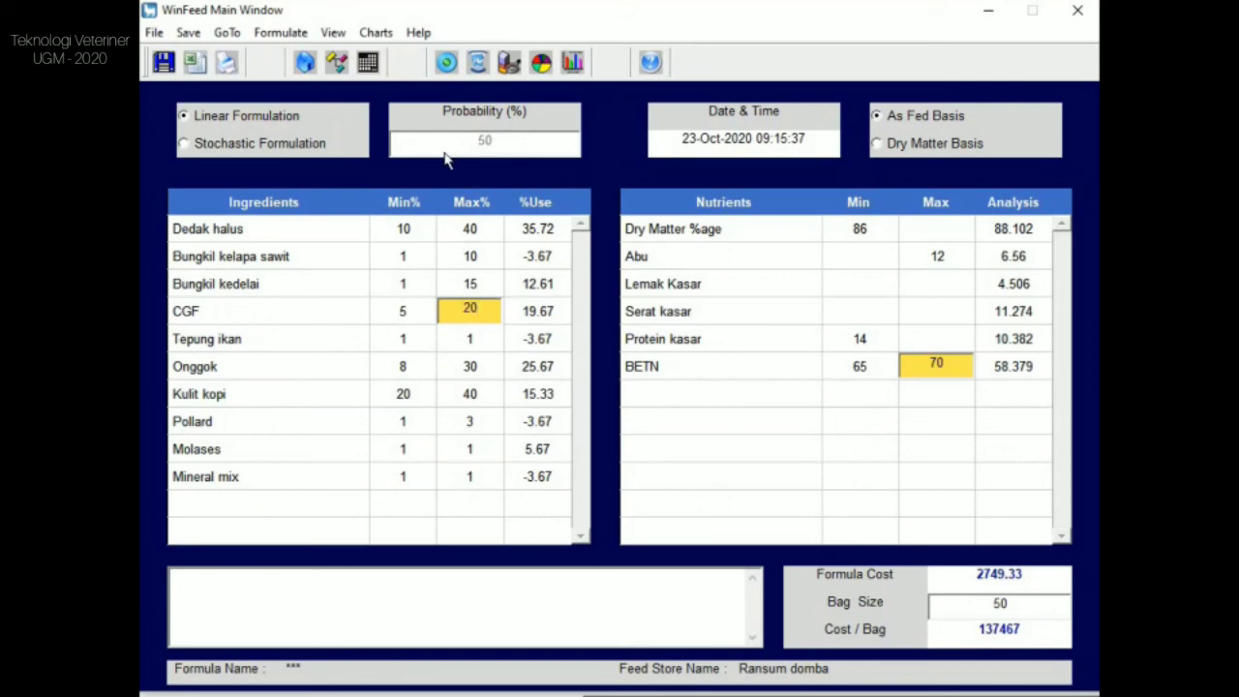
click(446, 62)
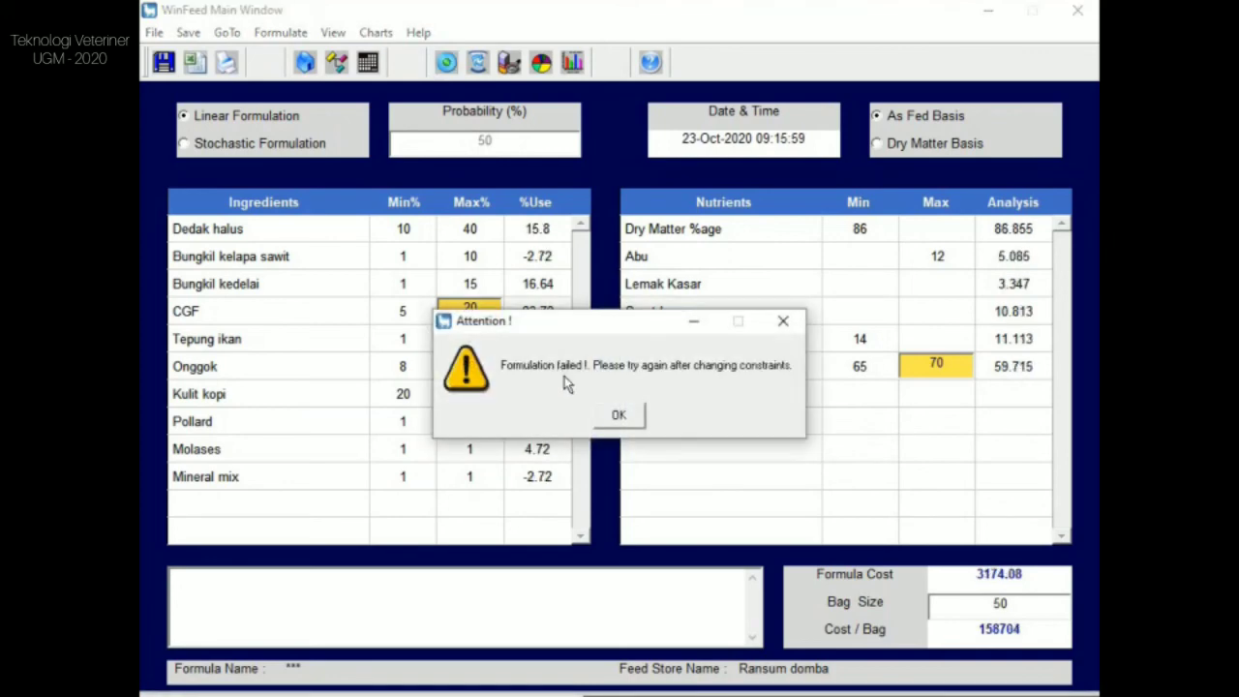
click(619, 417)
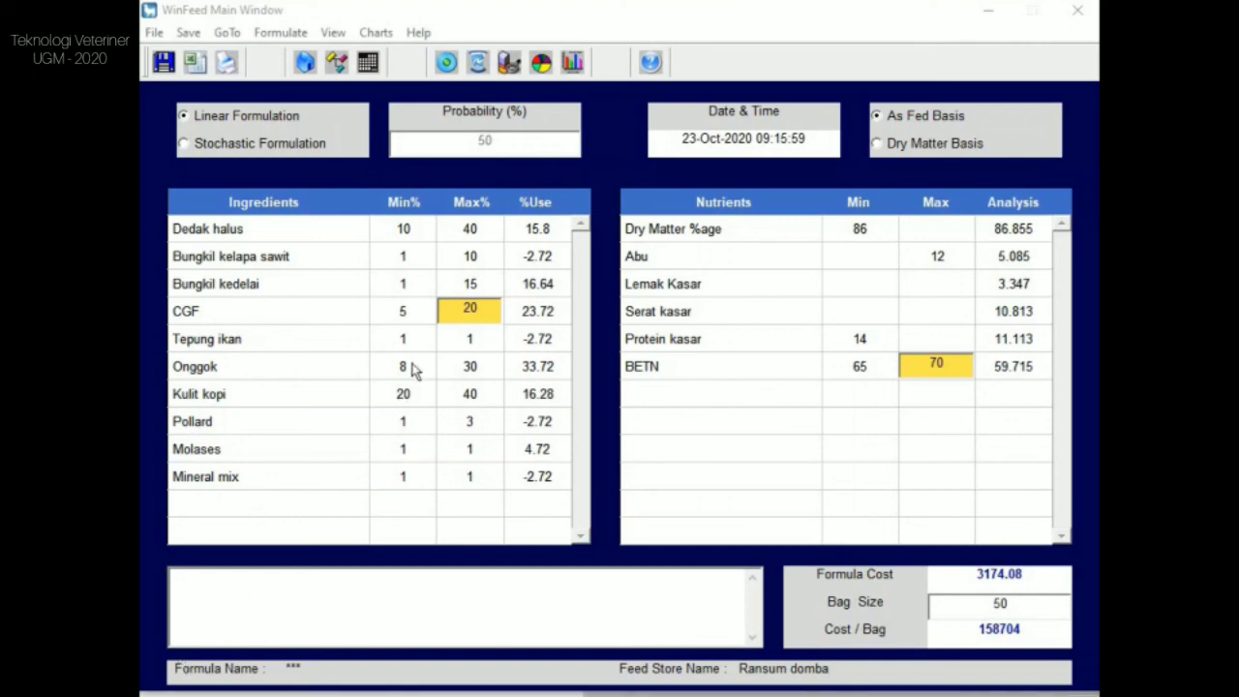
Take Bungkil kelapa sawit and Bungkil kedelai out of stock in the feed store and return to the formula.
click(305, 63)
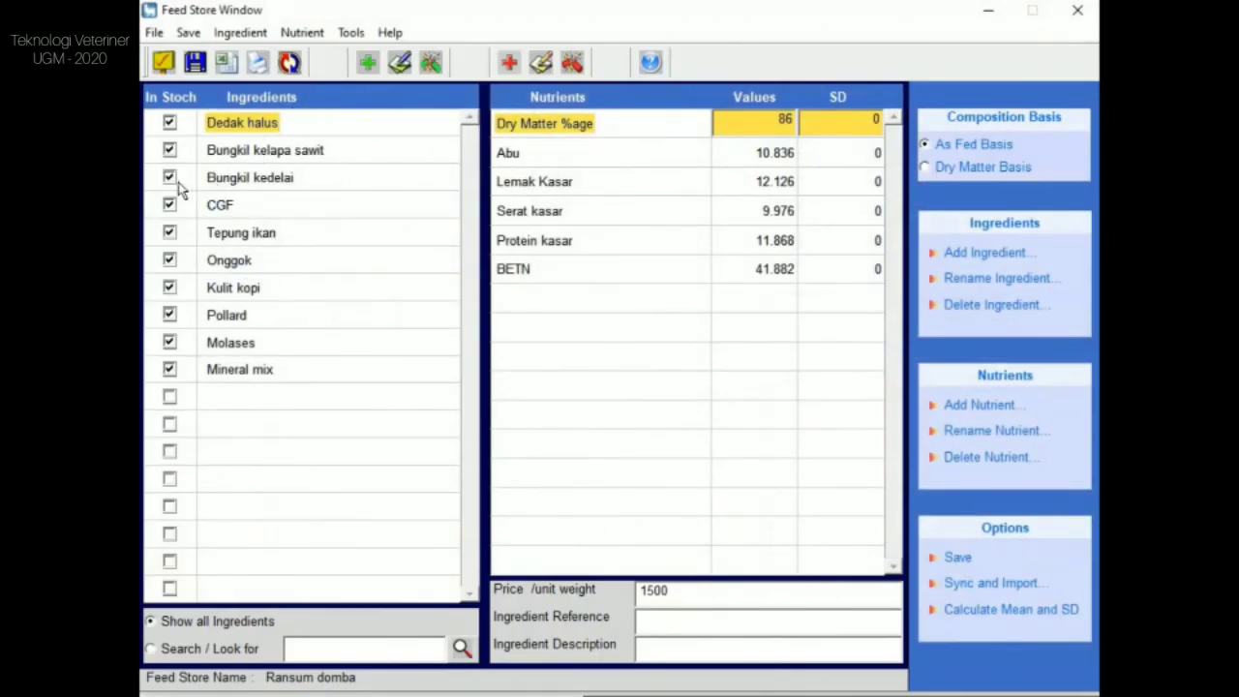
click(170, 178)
click(169, 150)
click(164, 64)
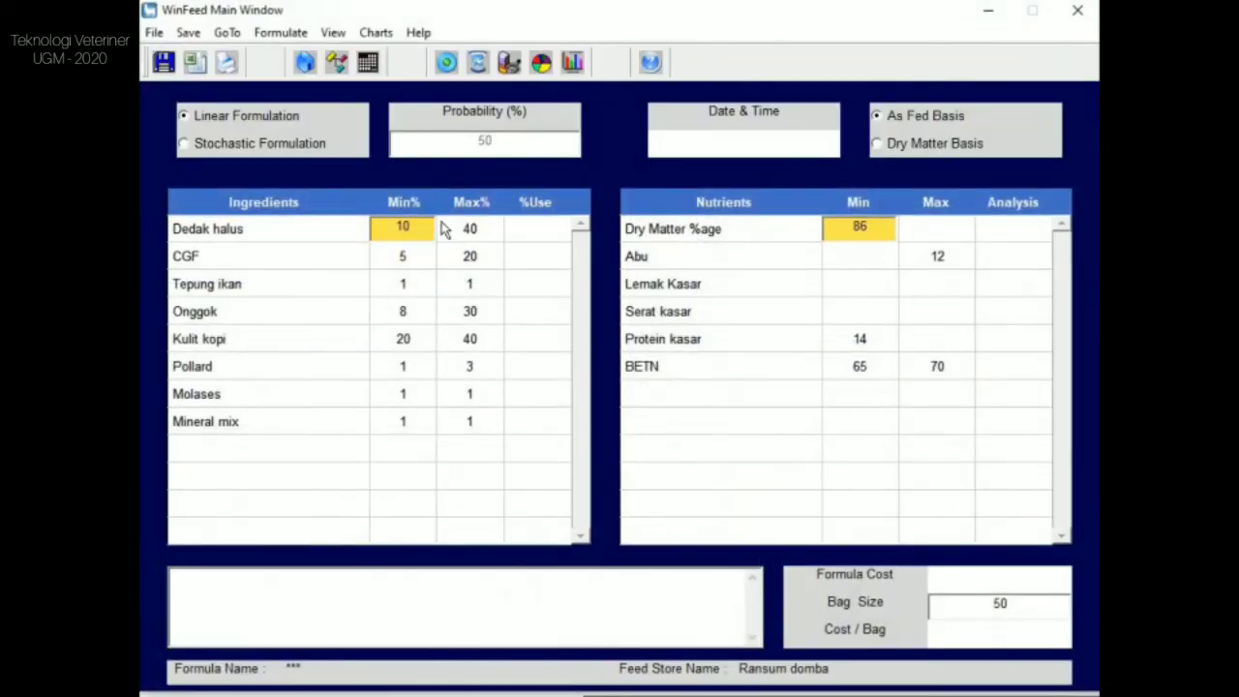
Try to formulate the ration on the as fed basis, and formulate it again on the dry matter basis.
click(445, 64)
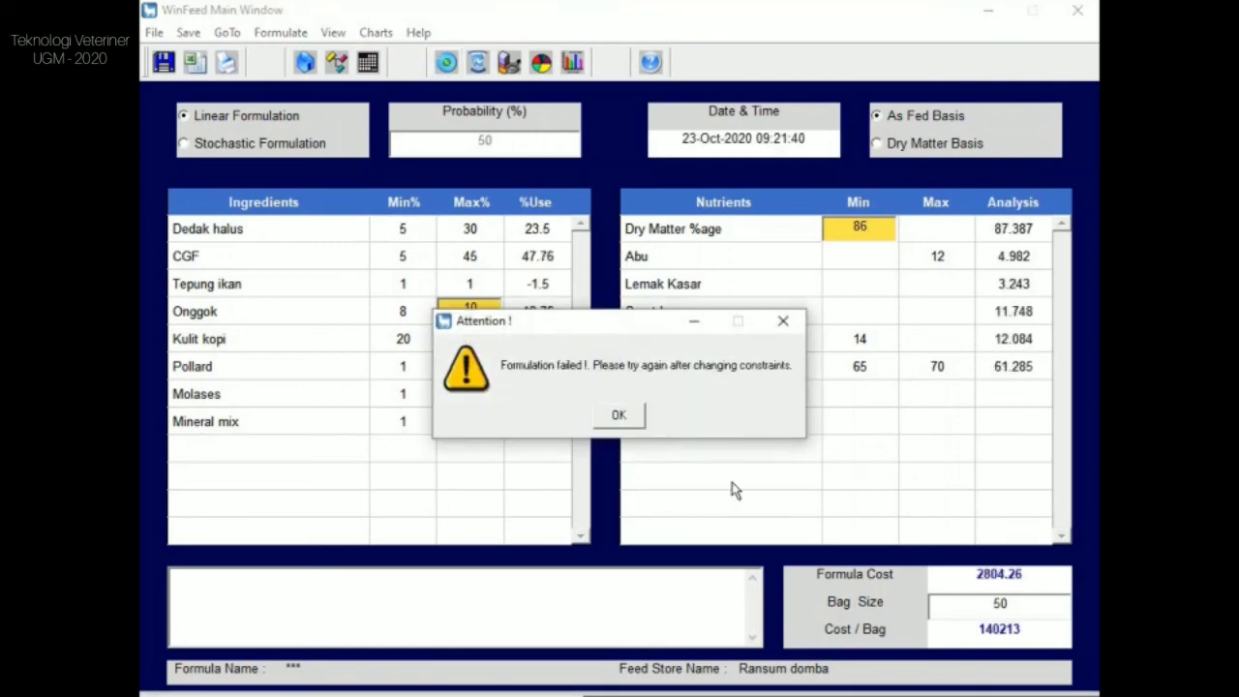
click(627, 416)
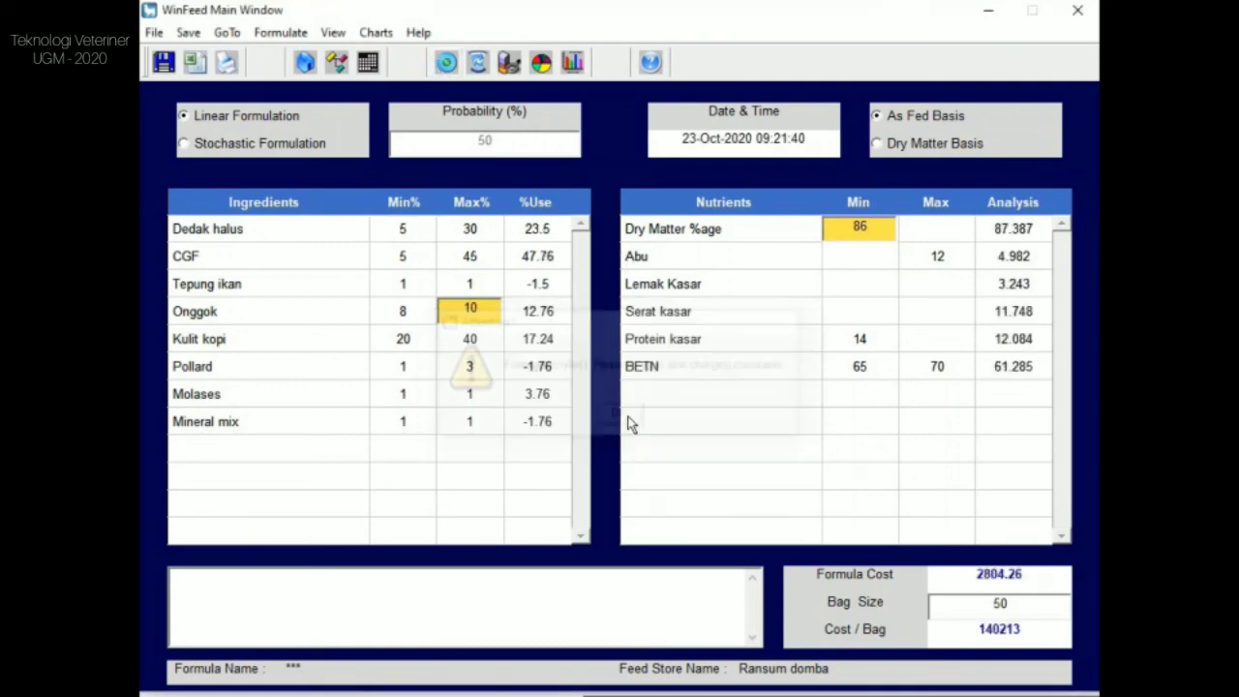
click(887, 145)
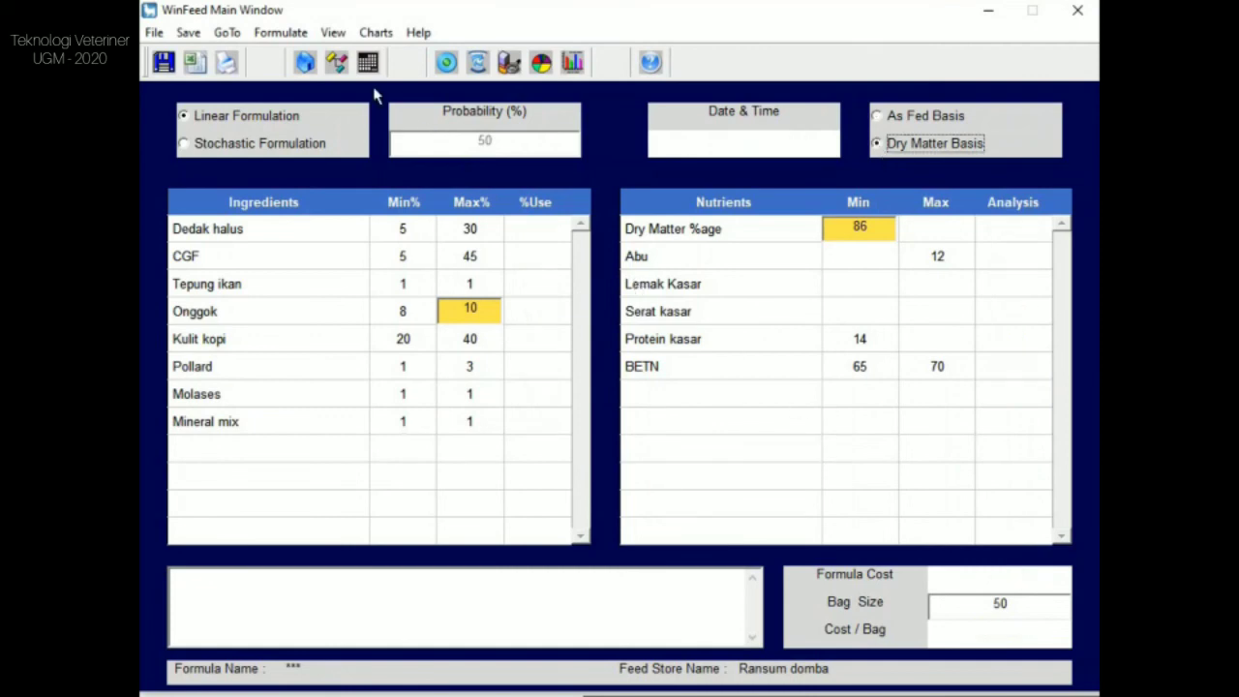
click(442, 61)
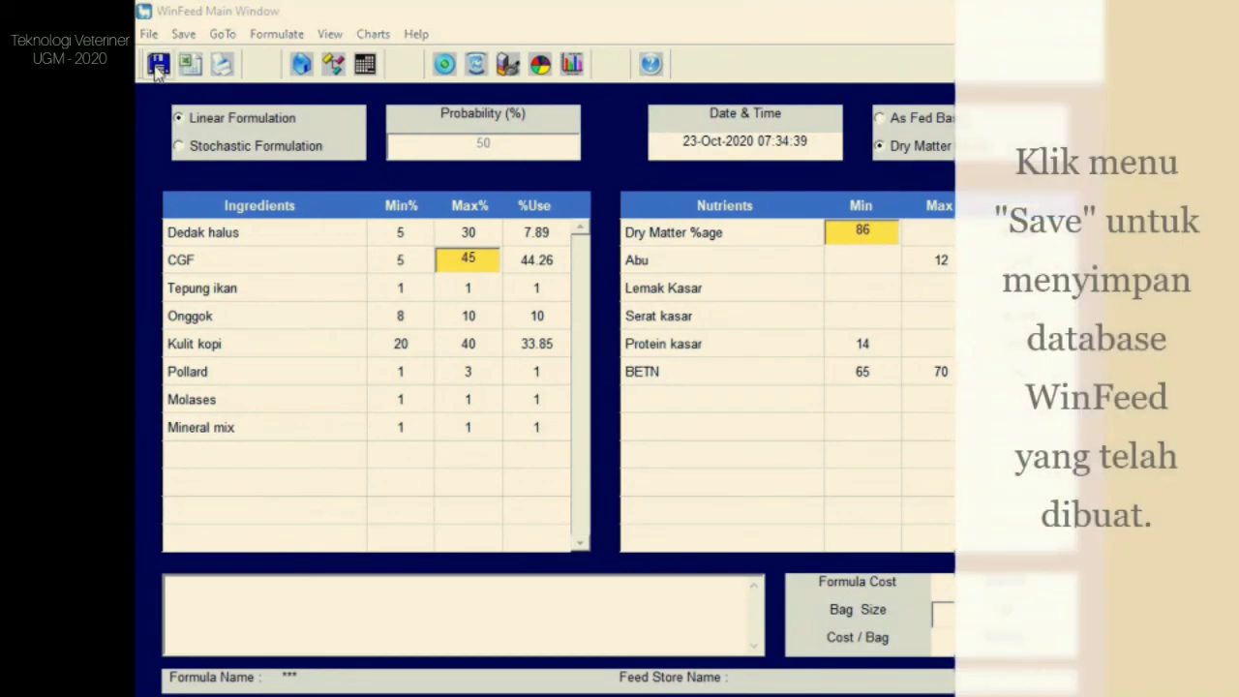
Save the formula as "Pakan ransum domba" in the Formulas folder.
click(159, 64)
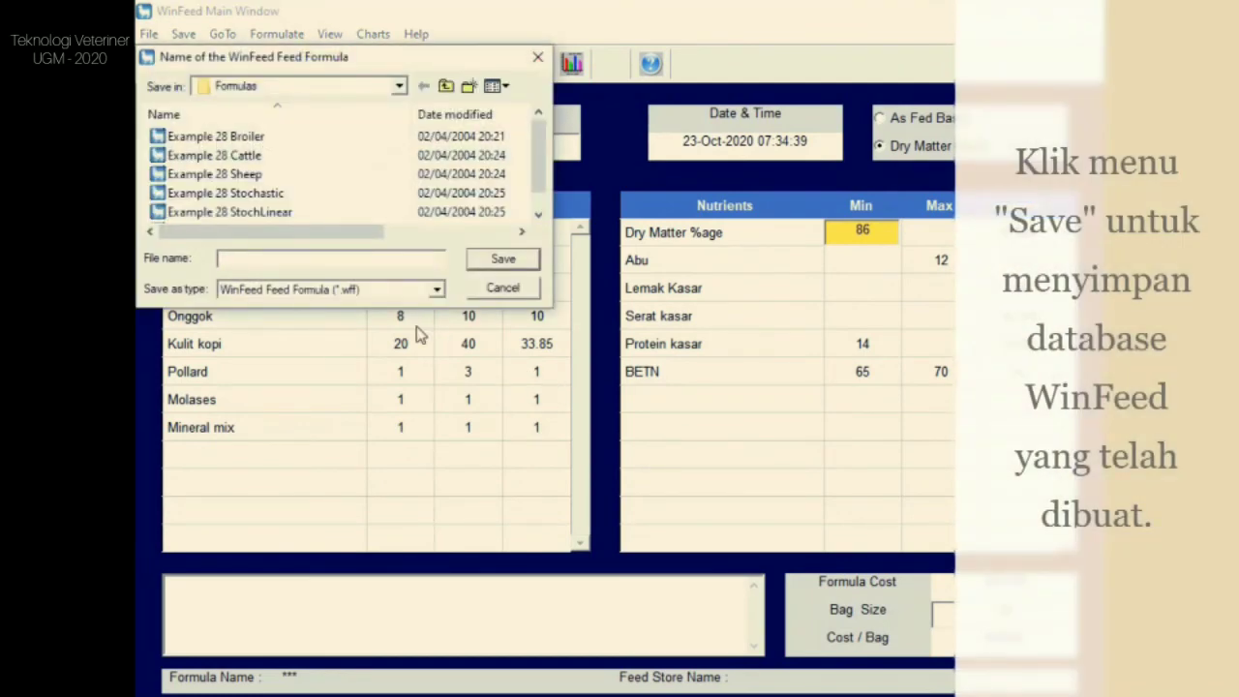
scroll(394, 162, down, 1)
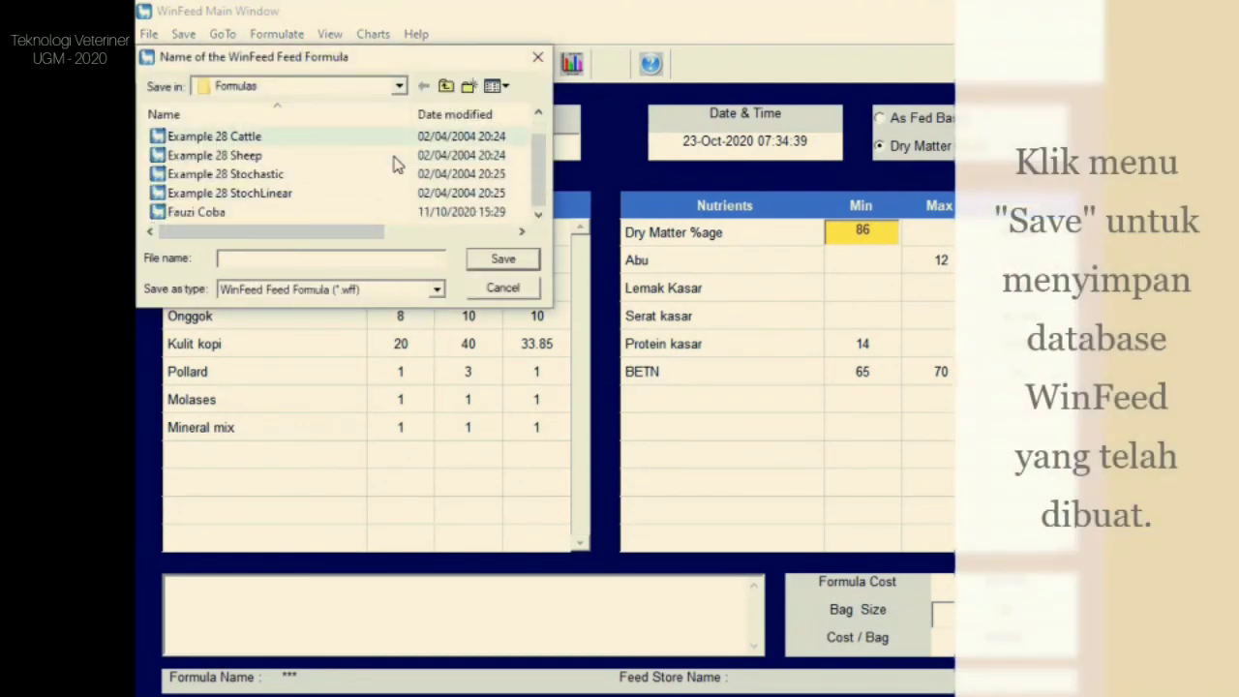
scroll(395, 218, up, 1)
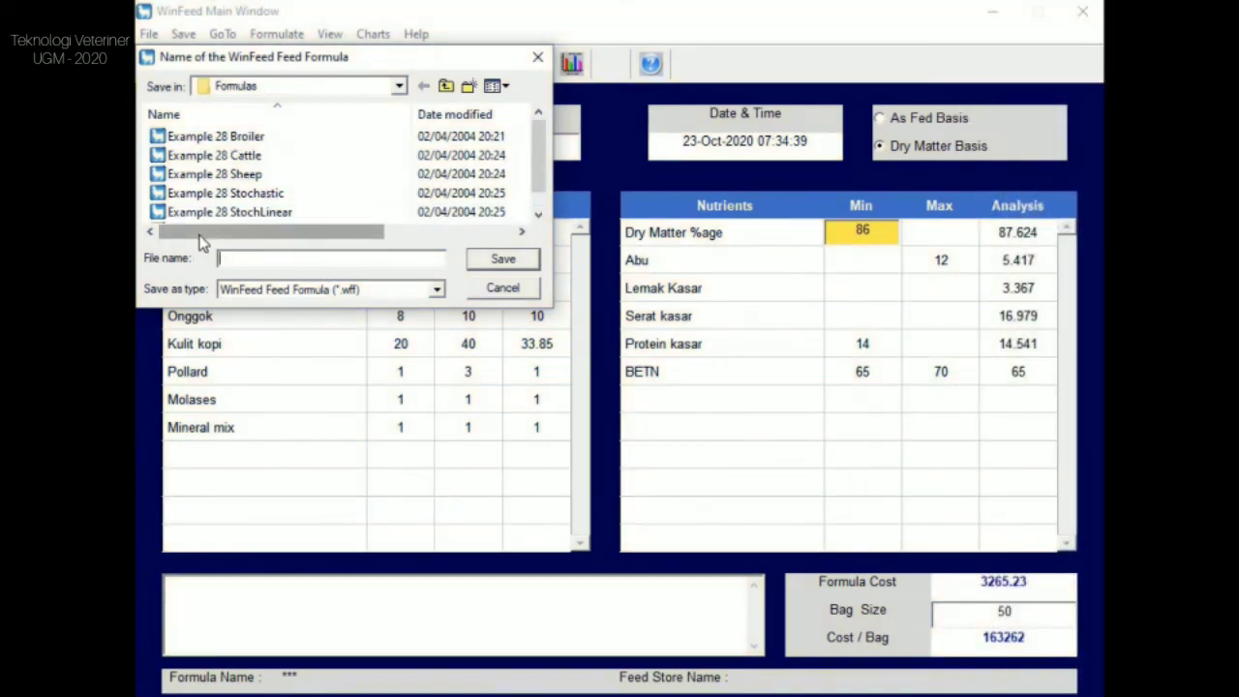
text(Pakan)
key(BackSpace)
key(BackSpace)
key(BackSpace)
key(BackSpace)
key(BackSpace)
key(BackSpace)
text(P)
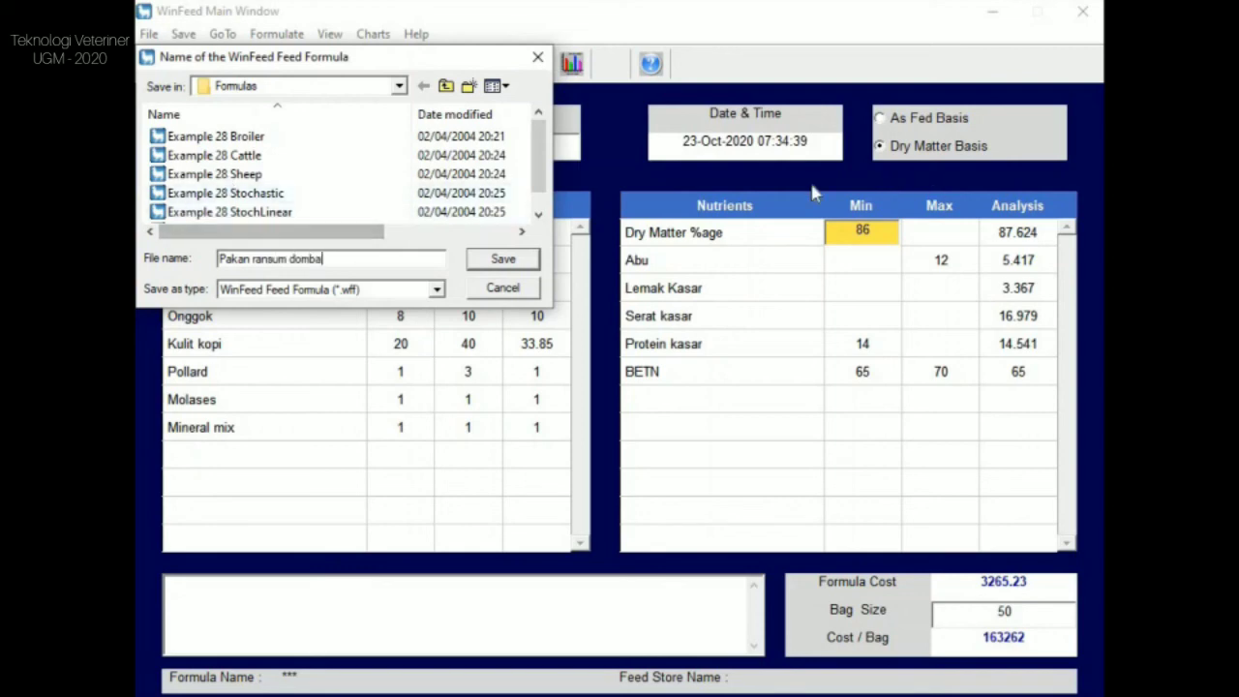
click(491, 259)
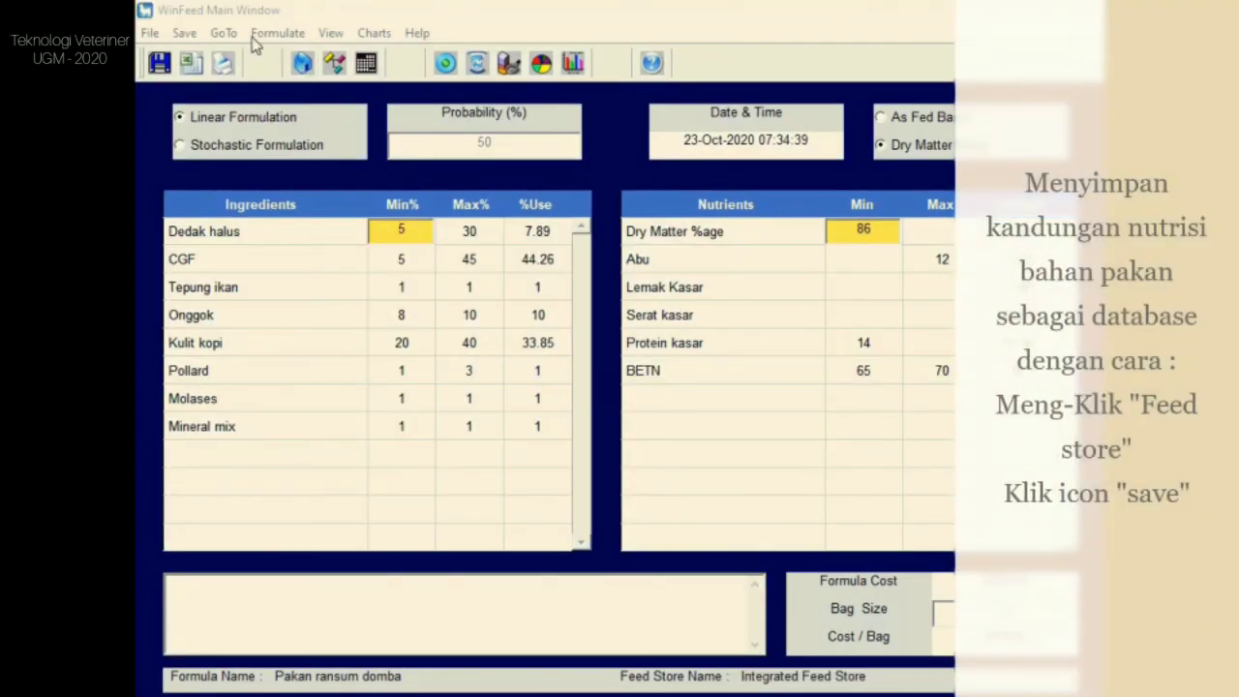
Open the feed store and save it over the existing "Ransum domba" file.
click(308, 64)
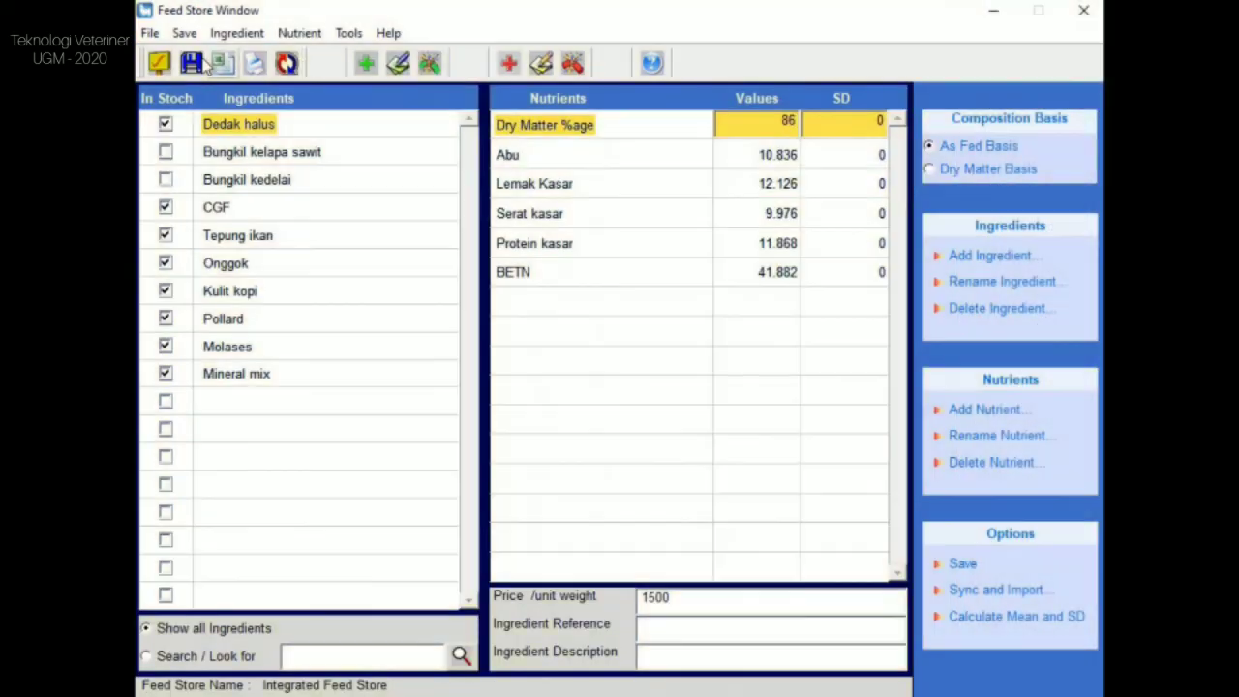
click(191, 62)
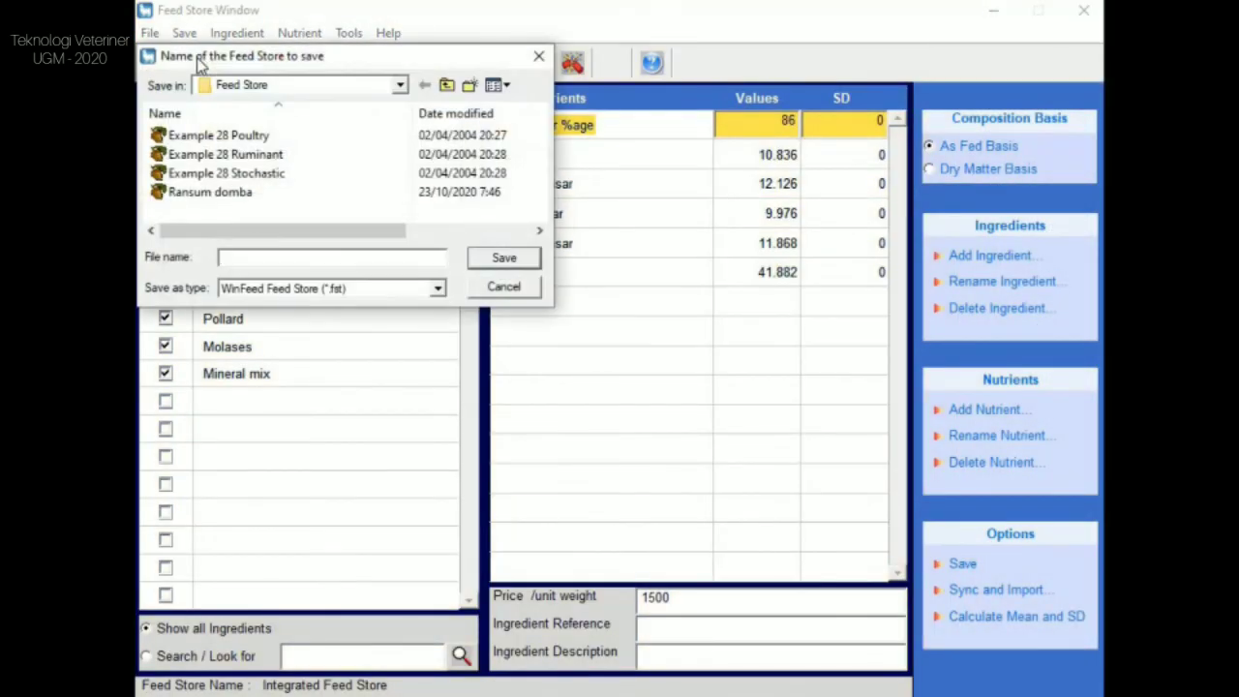
click(215, 192)
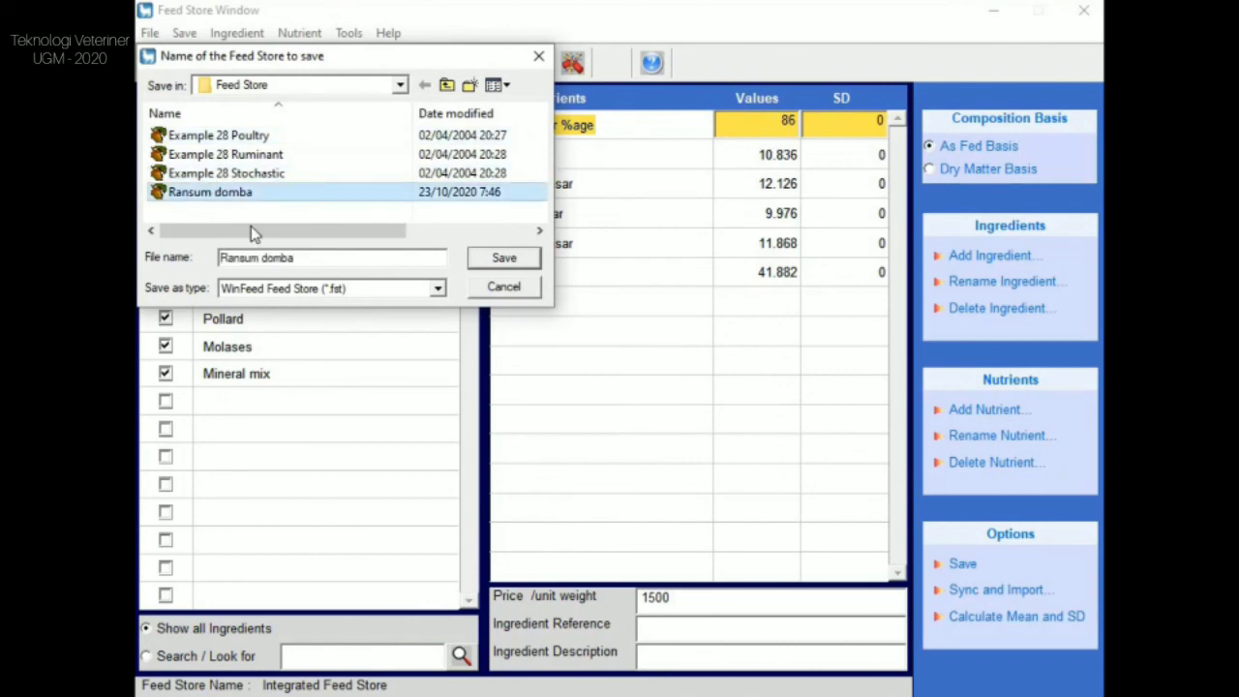
click(489, 260)
click(581, 356)
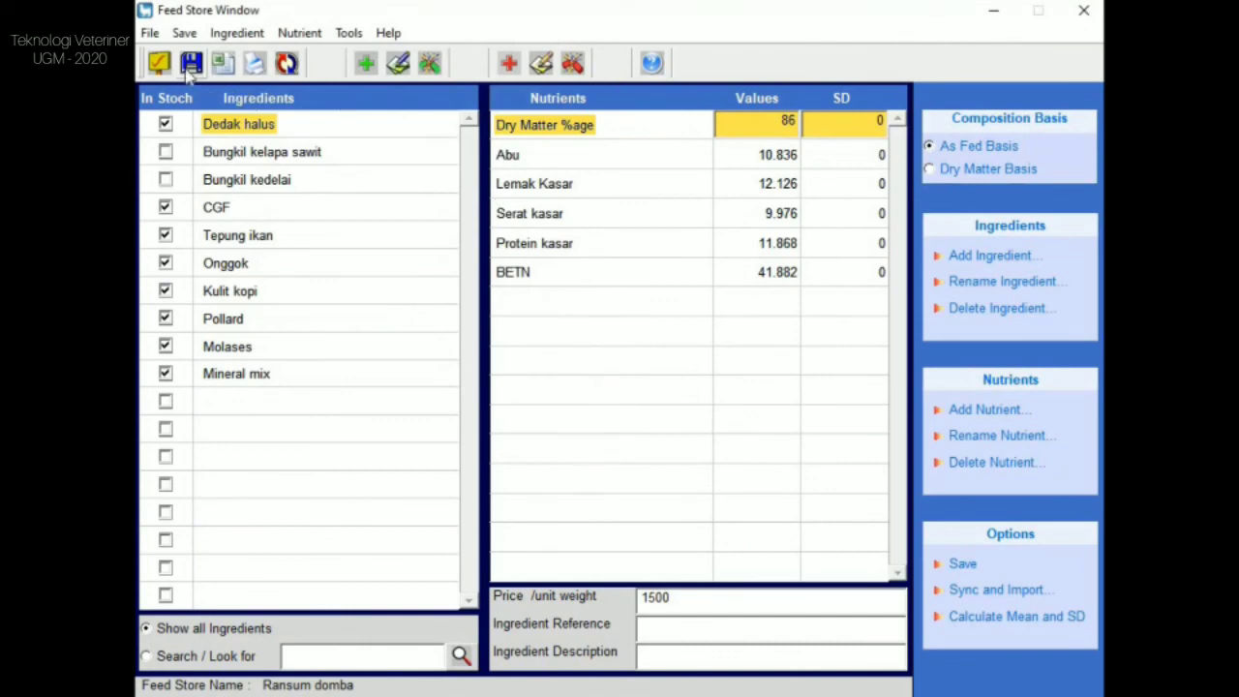
Return to the formula and close it without saving the changes.
click(165, 63)
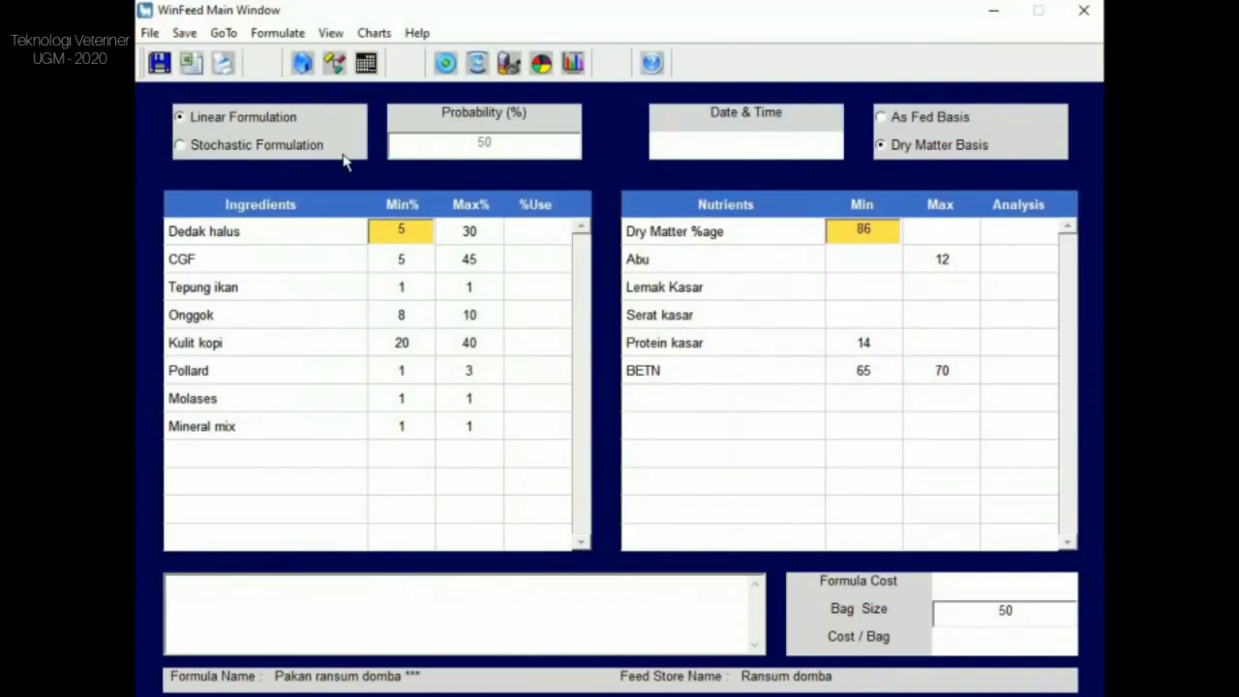
click(150, 32)
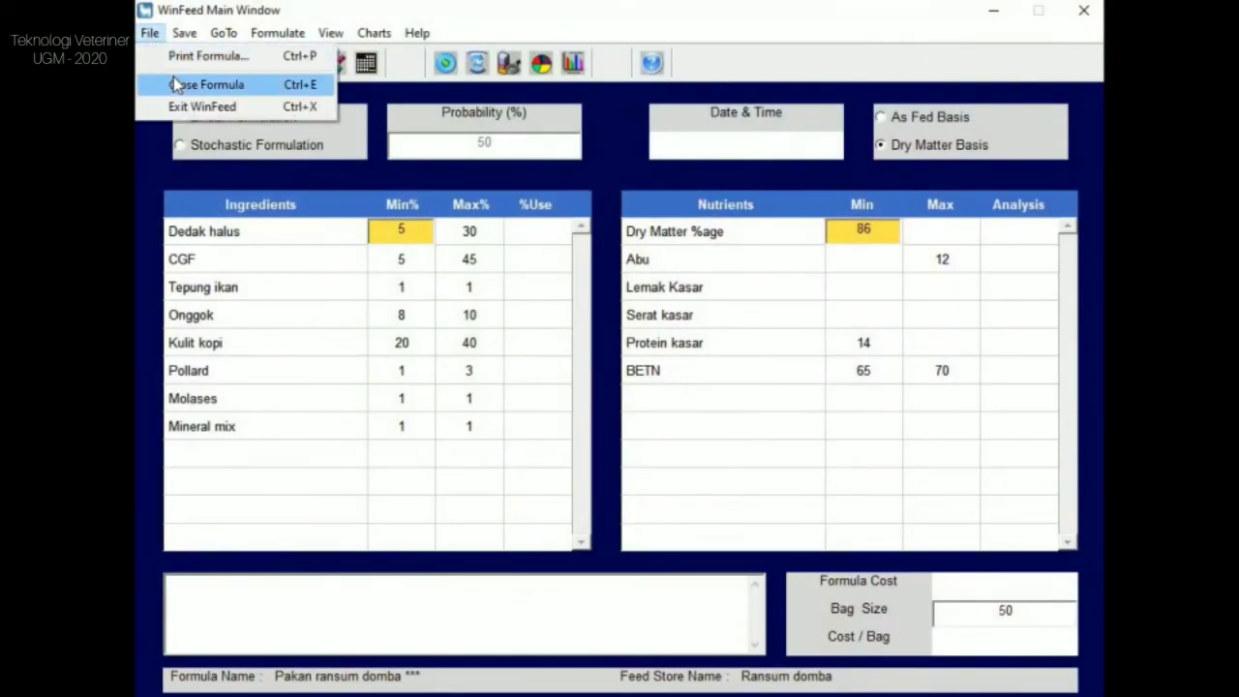
click(176, 83)
click(597, 400)
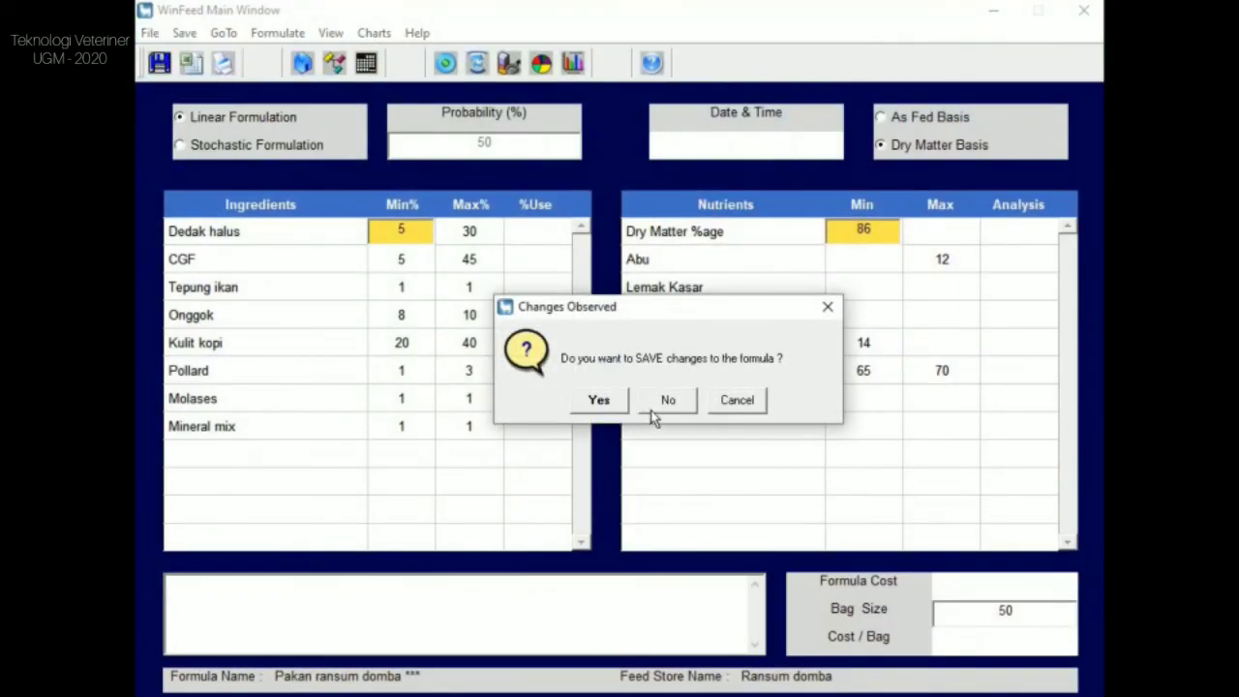
click(667, 399)
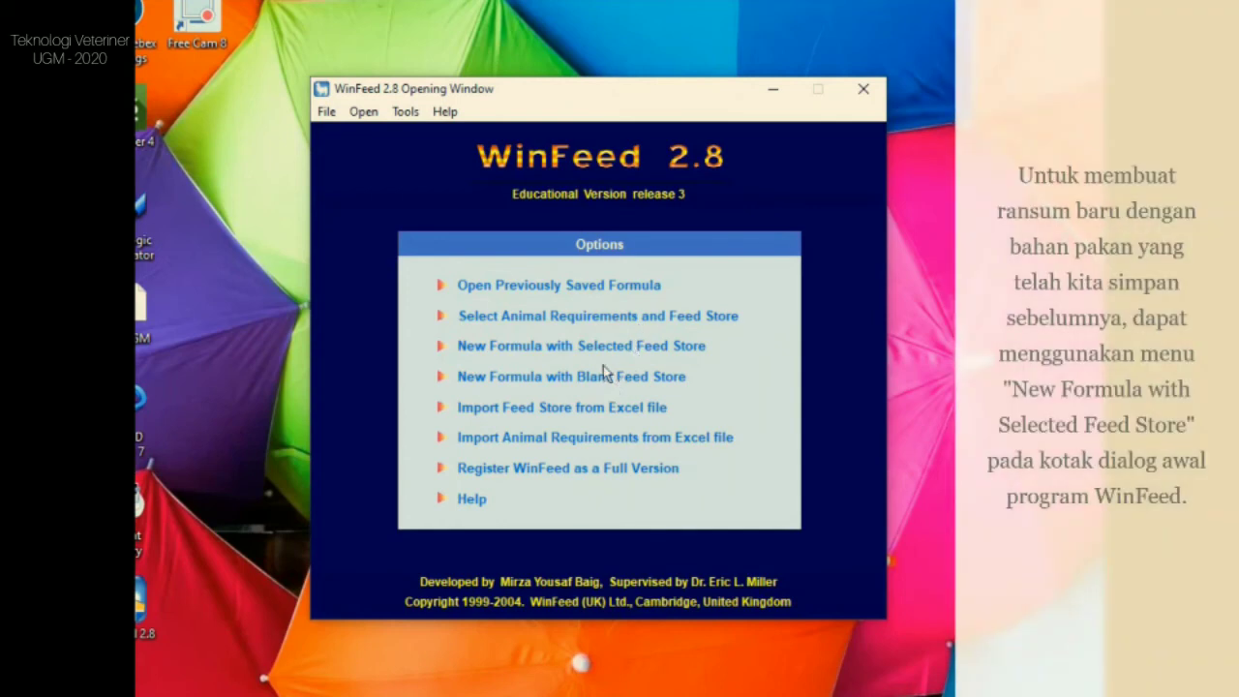
Create a new formula using the saved "Ransum domba" feed store.
click(602, 347)
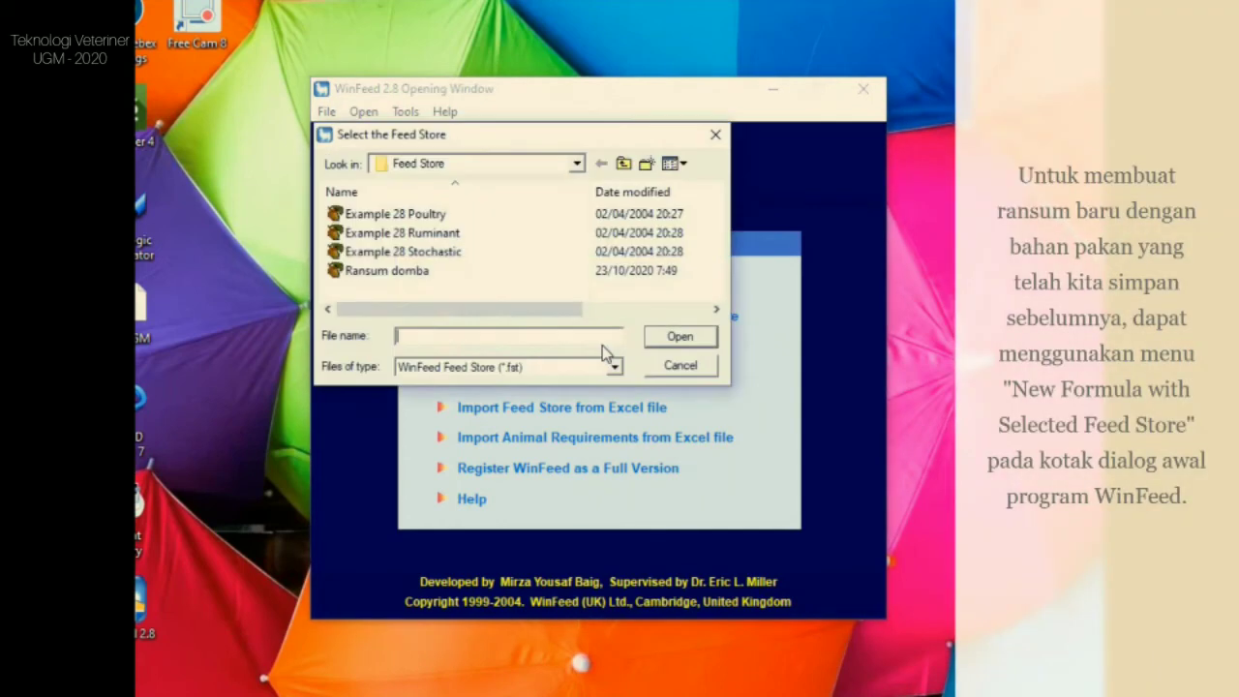
click(426, 272)
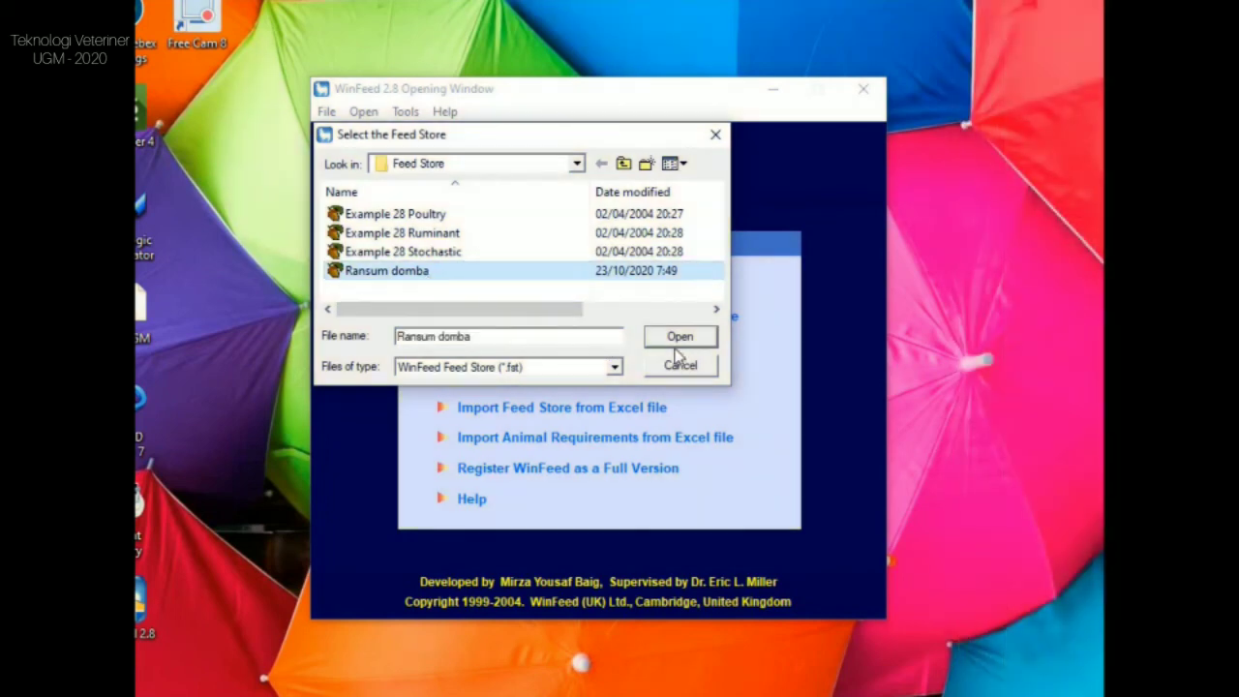
click(679, 336)
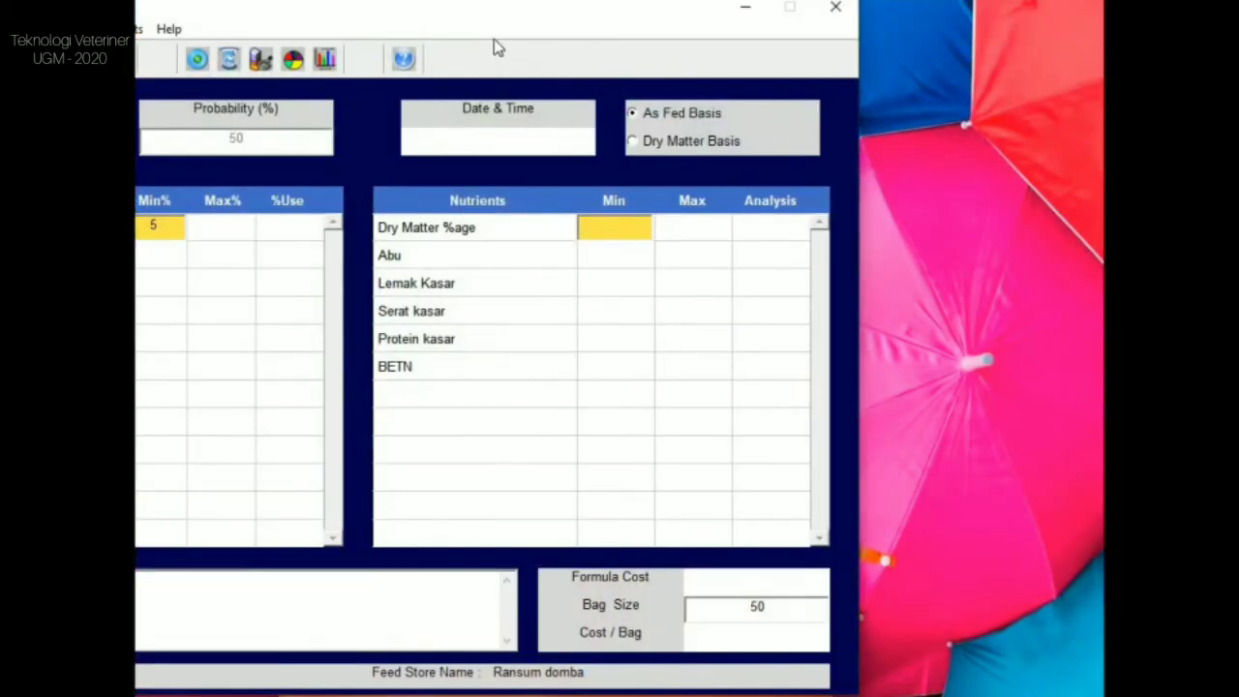
drag(594, 24, 810, 19)
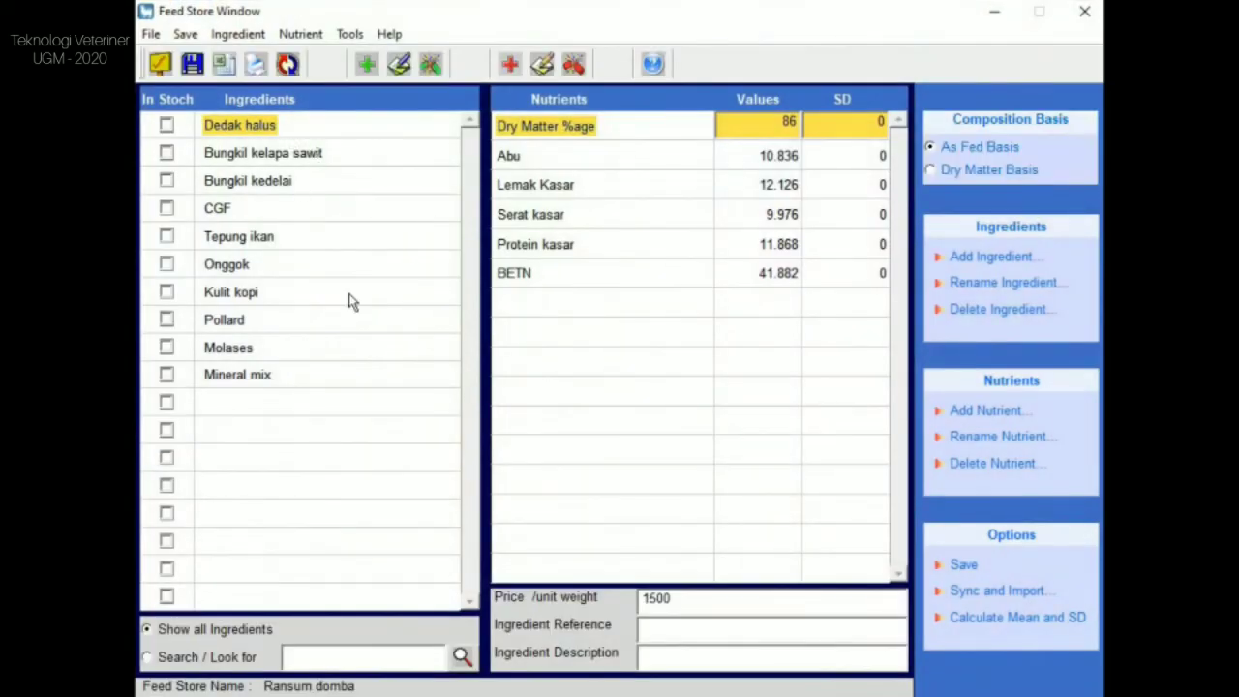
Examine the stored nutrient values and prices of several ingredients in the feed store.
click(273, 155)
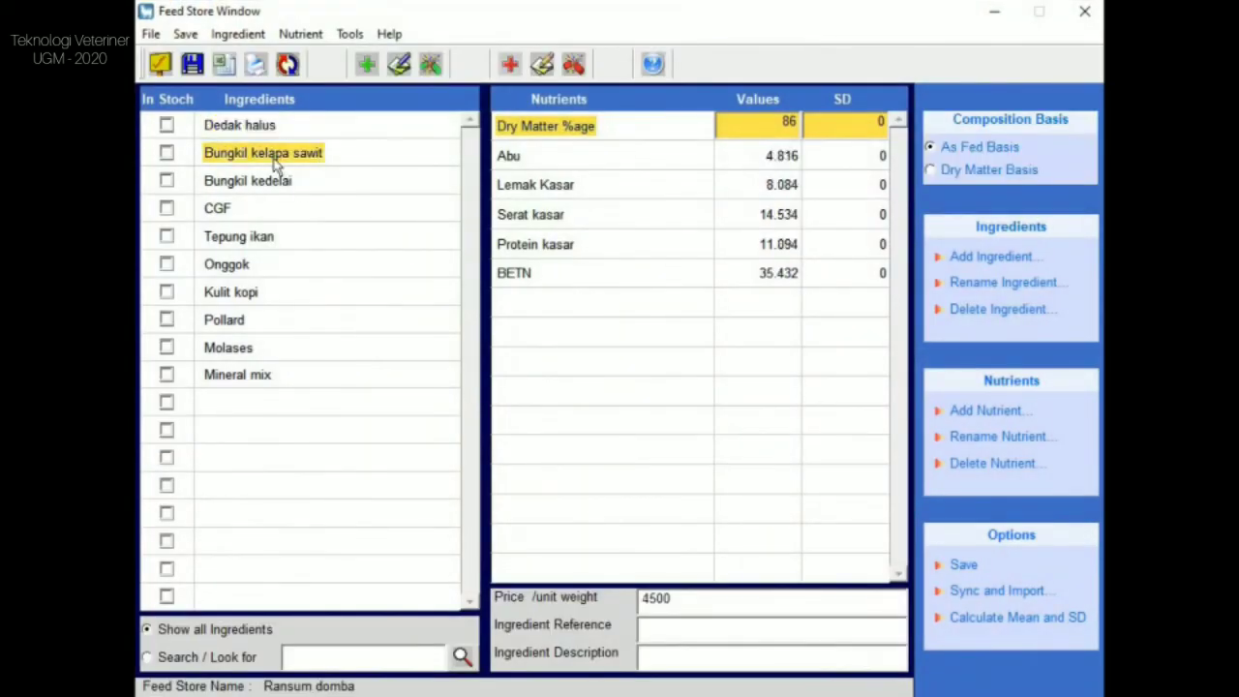
click(290, 189)
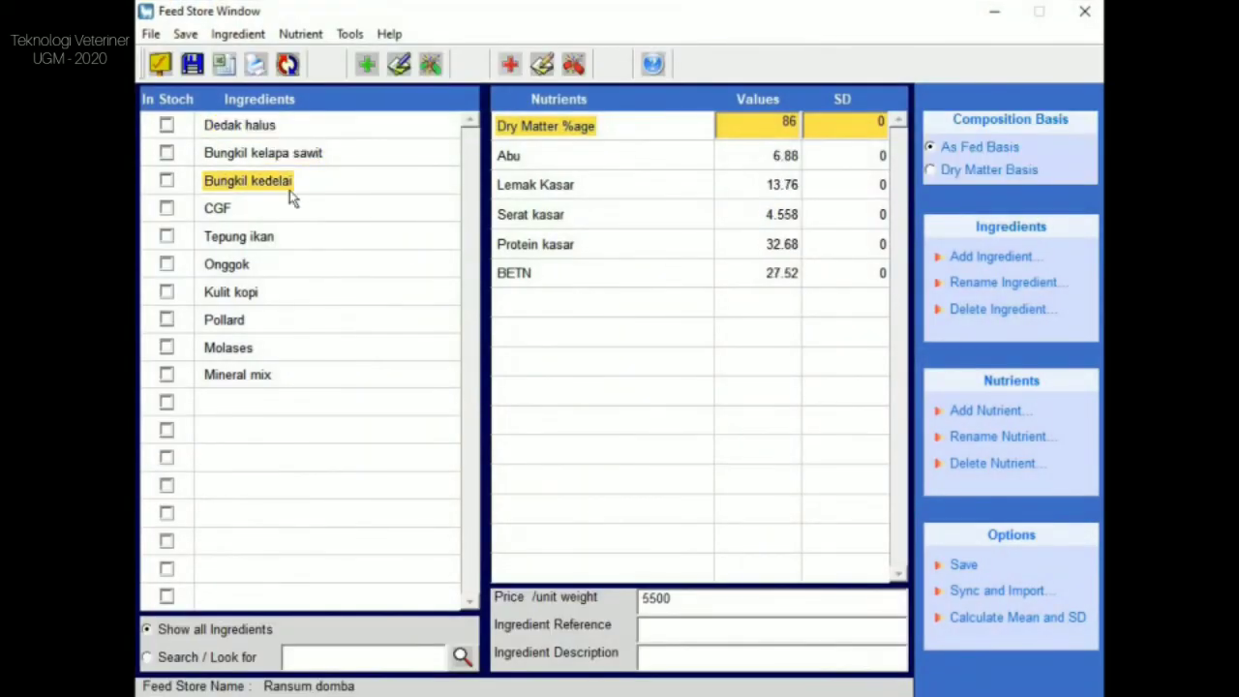
click(247, 238)
click(263, 298)
click(265, 328)
click(266, 270)
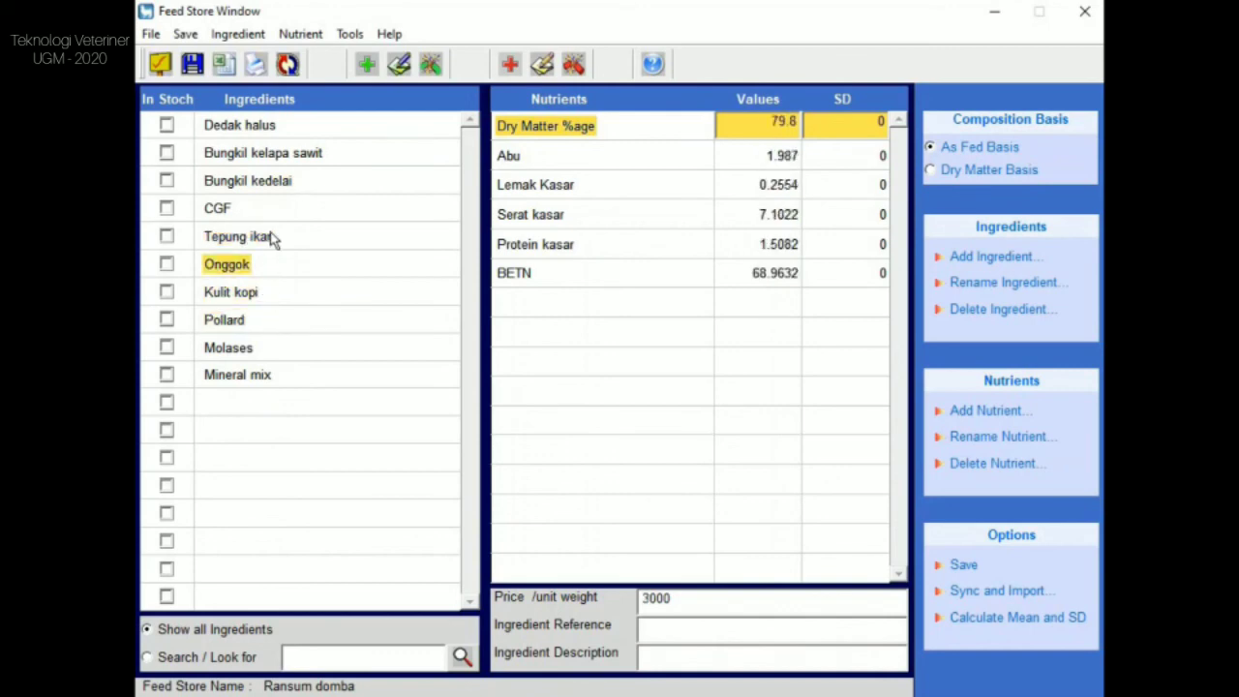
click(274, 240)
Mark all ten ingredients from Dedak halus to Mineral mix as in stock and return to the formula.
click(189, 129)
click(166, 125)
click(166, 153)
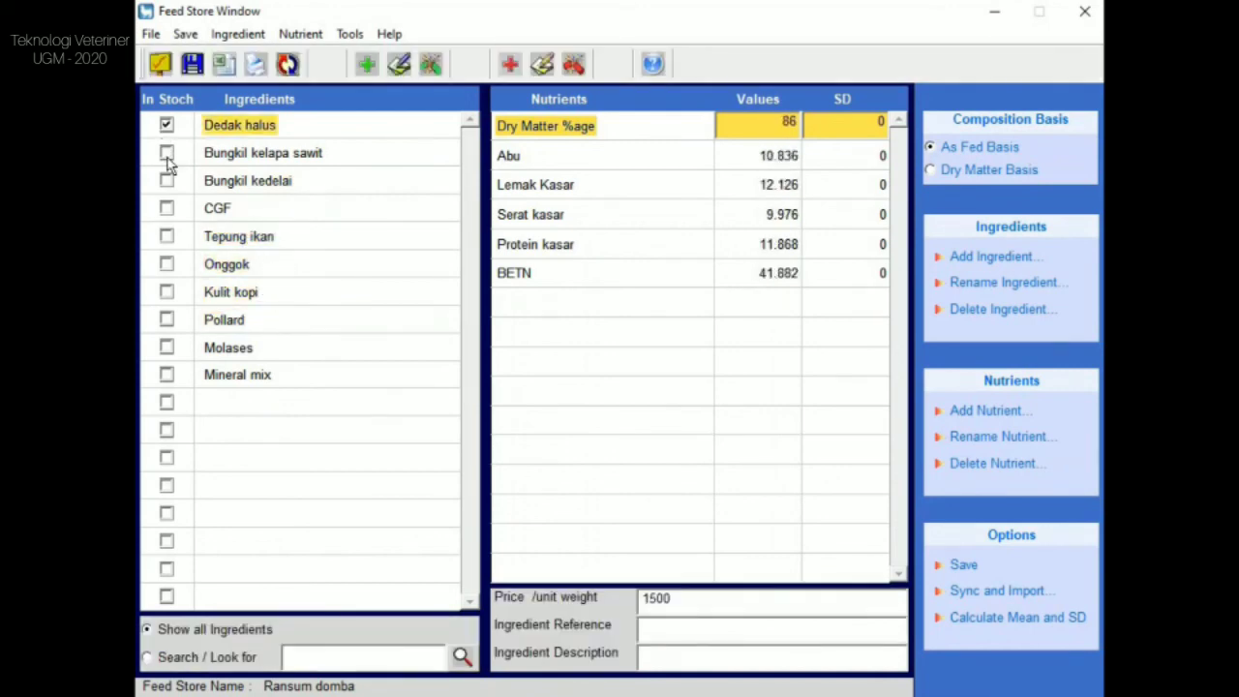
click(166, 181)
click(168, 209)
click(168, 237)
click(168, 265)
click(167, 293)
click(167, 347)
click(167, 374)
click(159, 64)
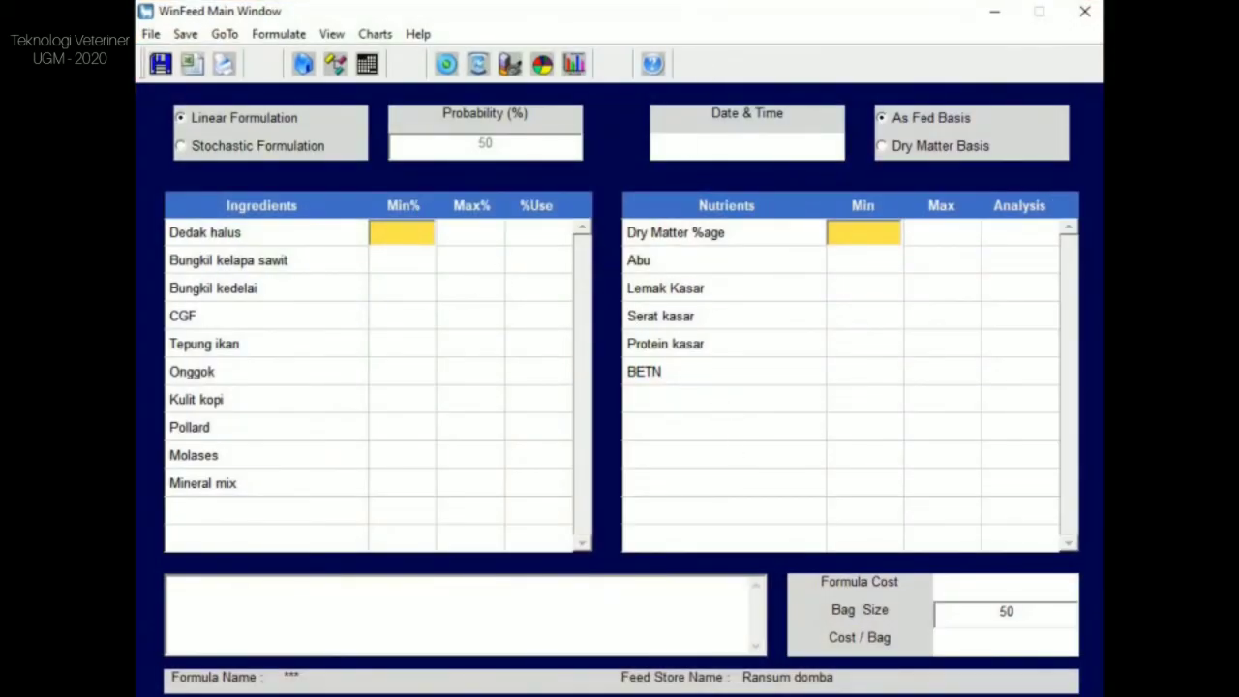
click(710, 2)
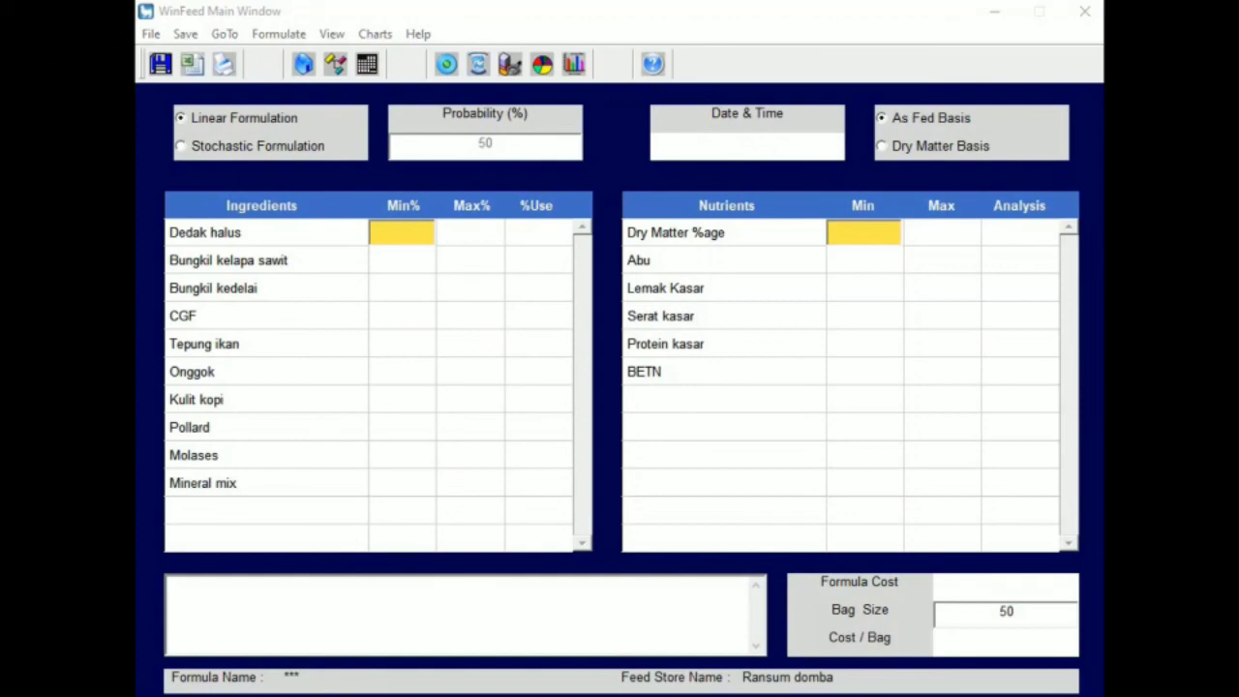